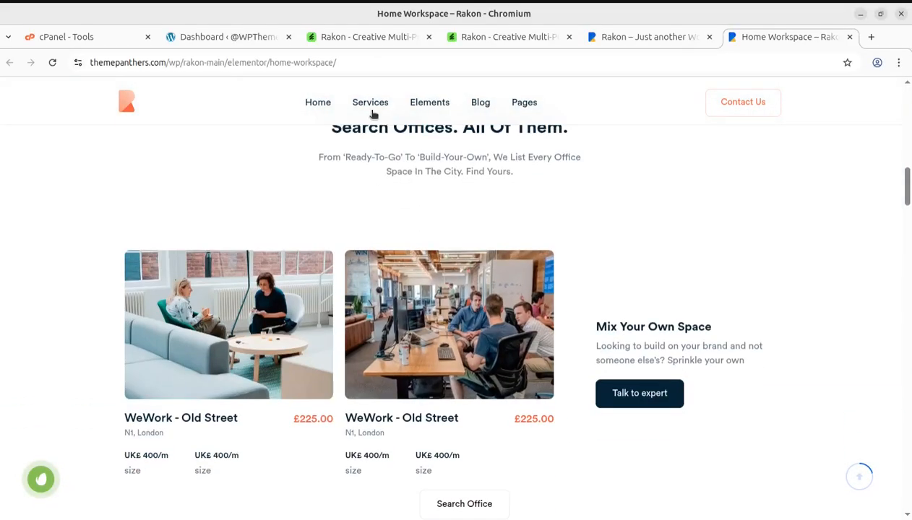
# Check the service page options on the Workspace demo and view the software demo's home page down to its statistics section
pyautogui.moveTo(372, 109)
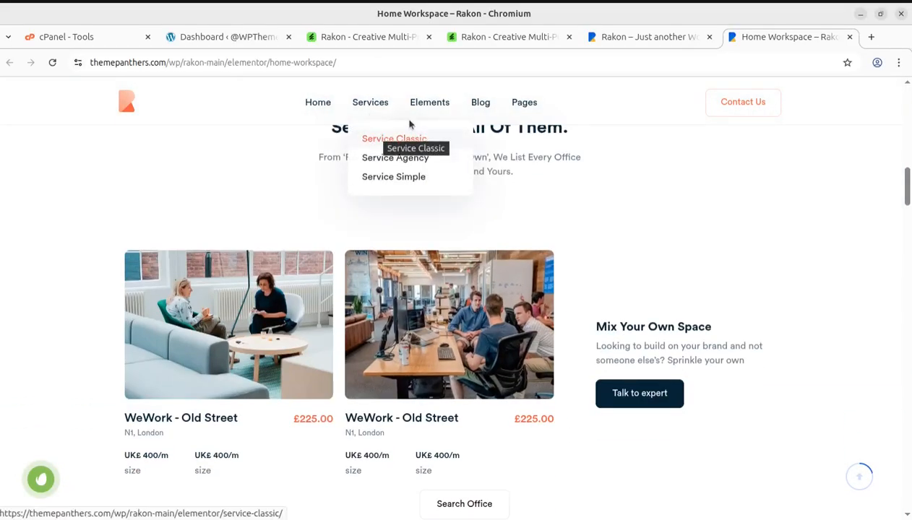
pyautogui.click(609, 40)
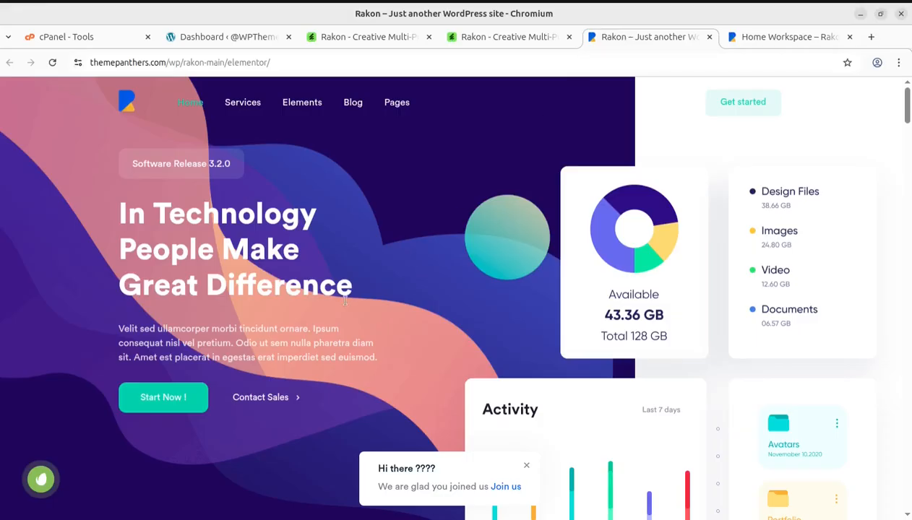
pyautogui.scroll(-10, 344, 299)
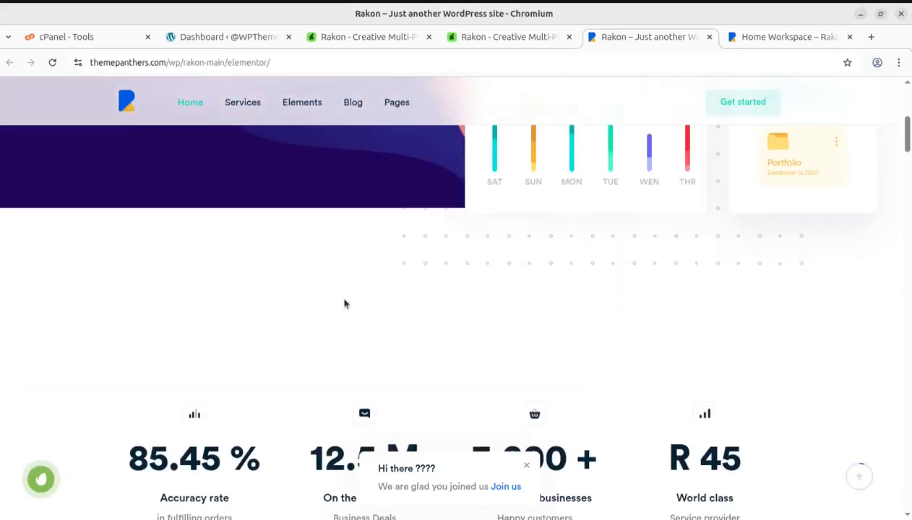
# Browse the Demo Websites gallery in the Rakon theme preview, from the Software, WorkSpace and Charity demos through the Mobile App designs
pyautogui.click(473, 39)
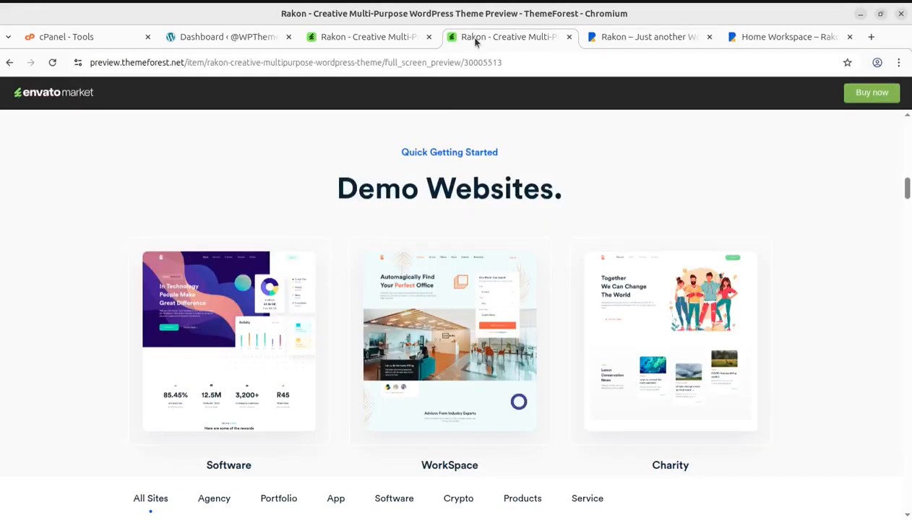
pyautogui.moveTo(699, 376)
pyautogui.scroll(-2, 699, 376)
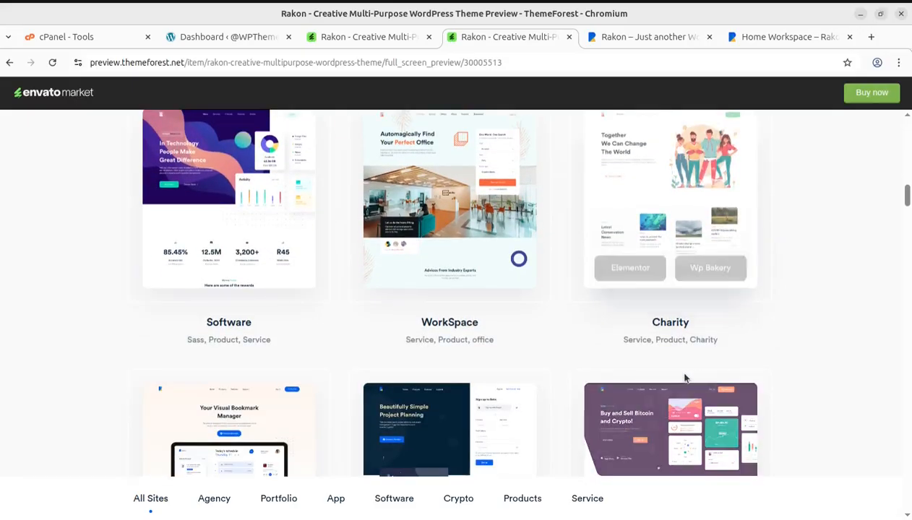
pyautogui.scroll(2, 609, 367)
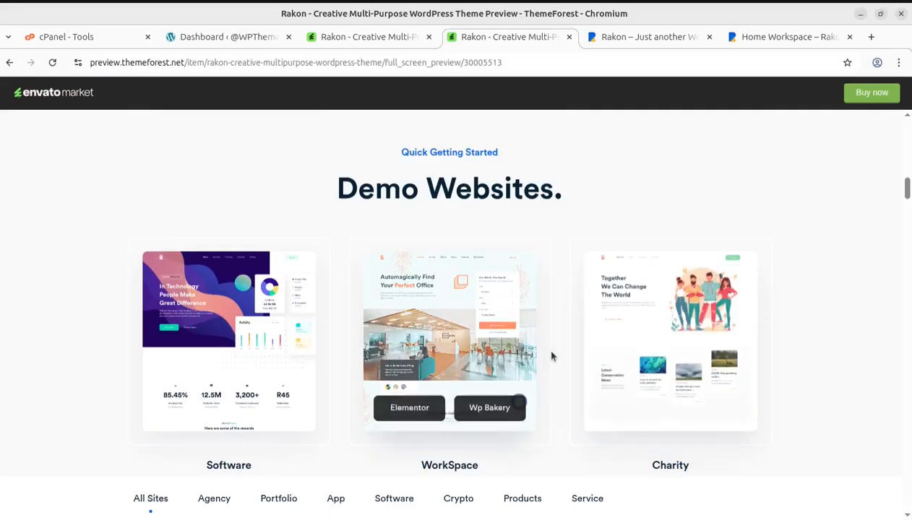
pyautogui.scroll(-1, 535, 353)
pyautogui.moveTo(446, 331)
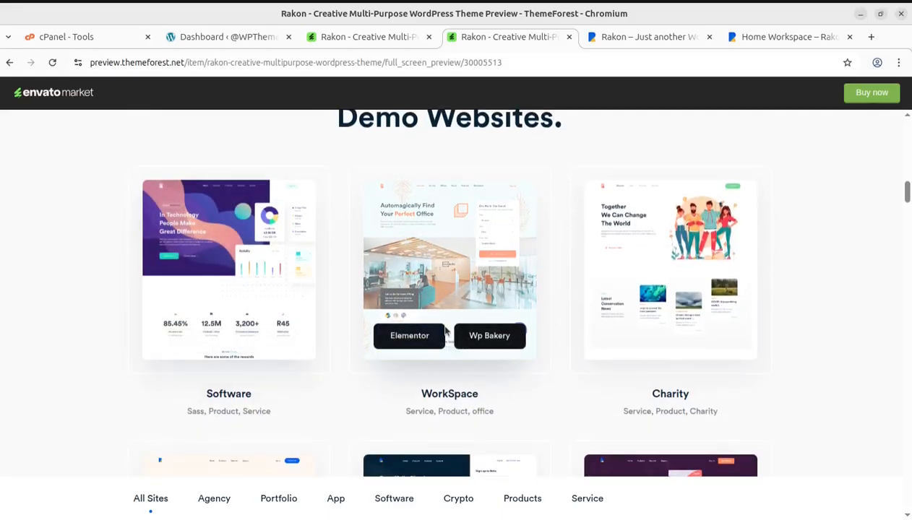
pyautogui.moveTo(719, 353)
pyautogui.scroll(-2, 705, 325)
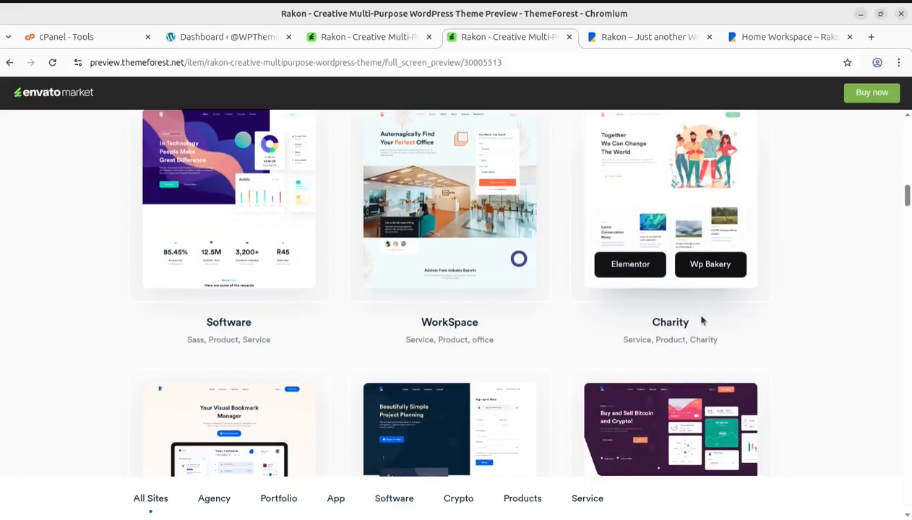
pyautogui.scroll(-1, 696, 312)
pyautogui.moveTo(234, 381)
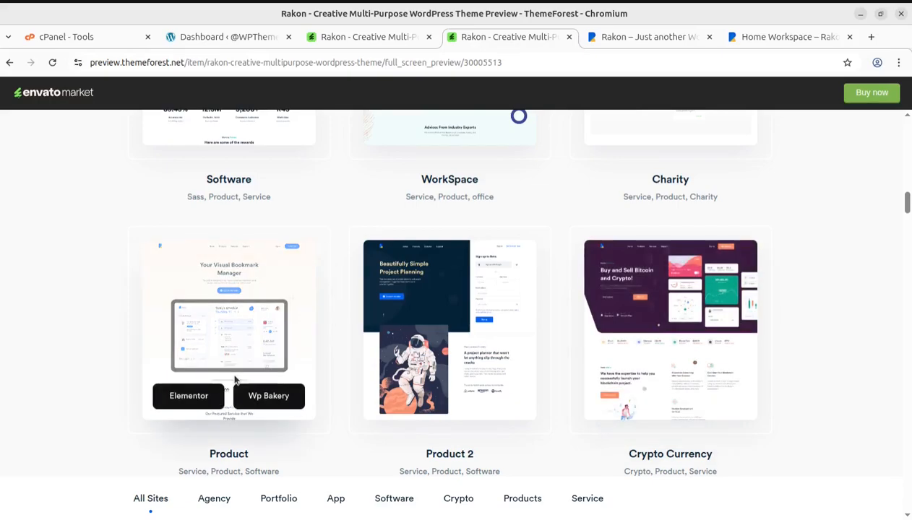
pyautogui.scroll(-1, 235, 381)
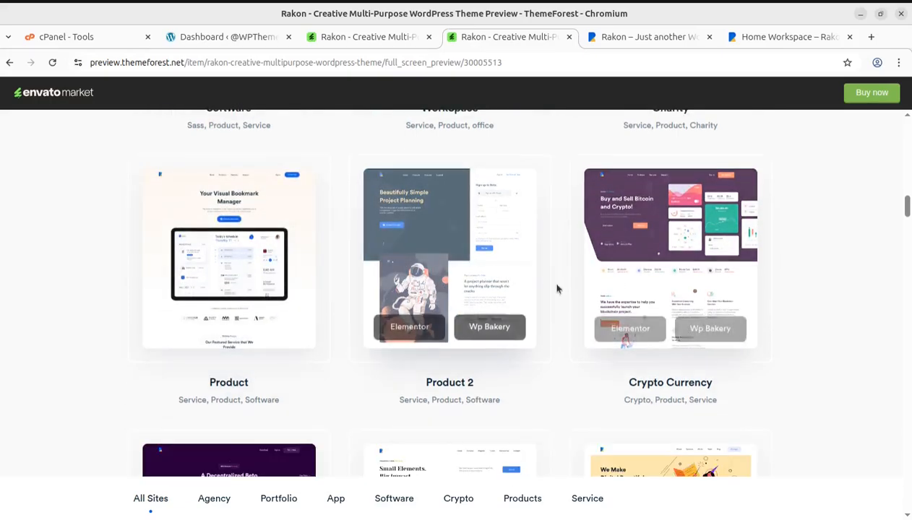
pyautogui.moveTo(447, 281)
pyautogui.scroll(-4, 717, 326)
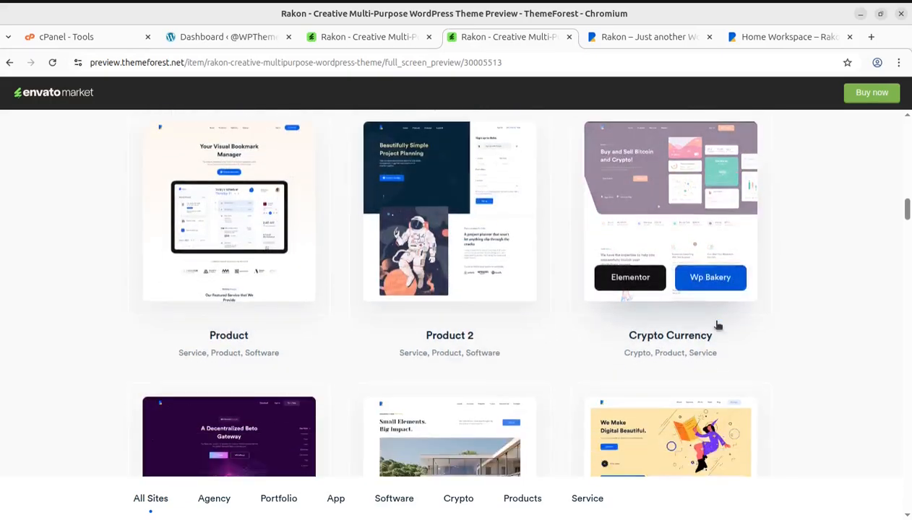
pyautogui.moveTo(479, 332)
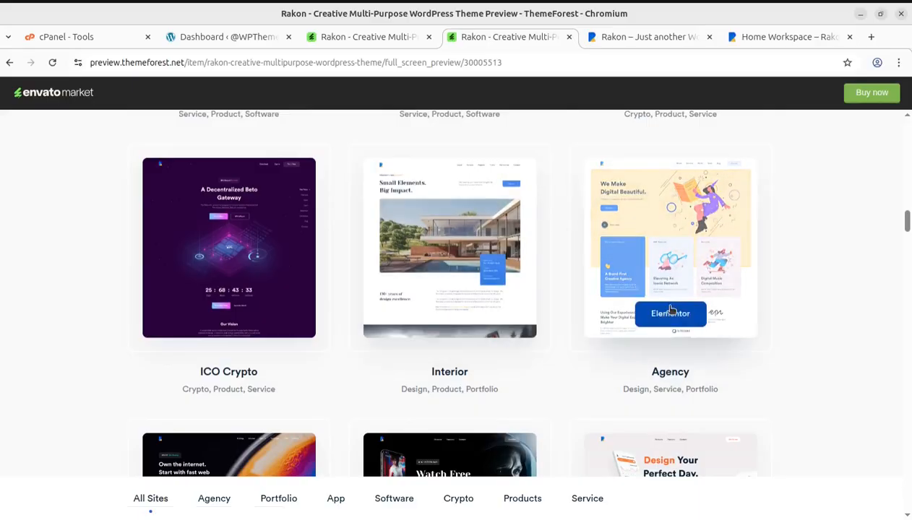
pyautogui.scroll(-3, 445, 379)
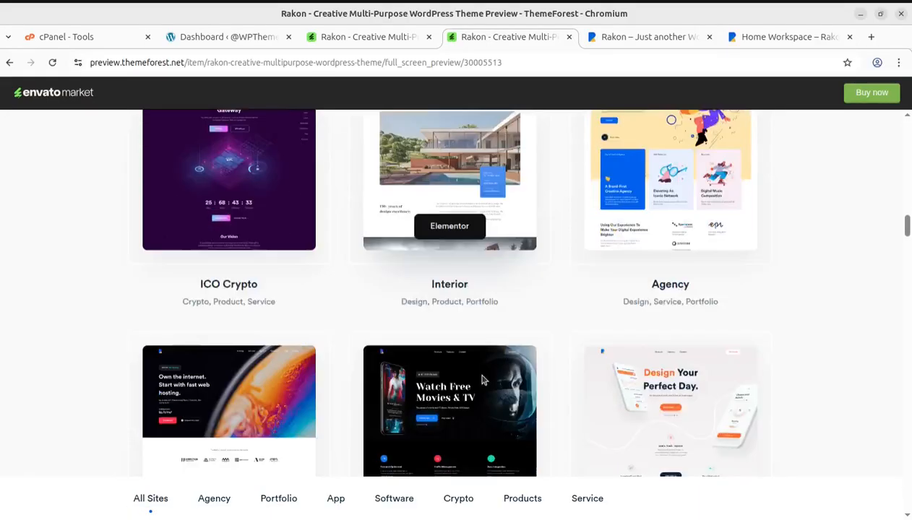
pyautogui.moveTo(466, 374)
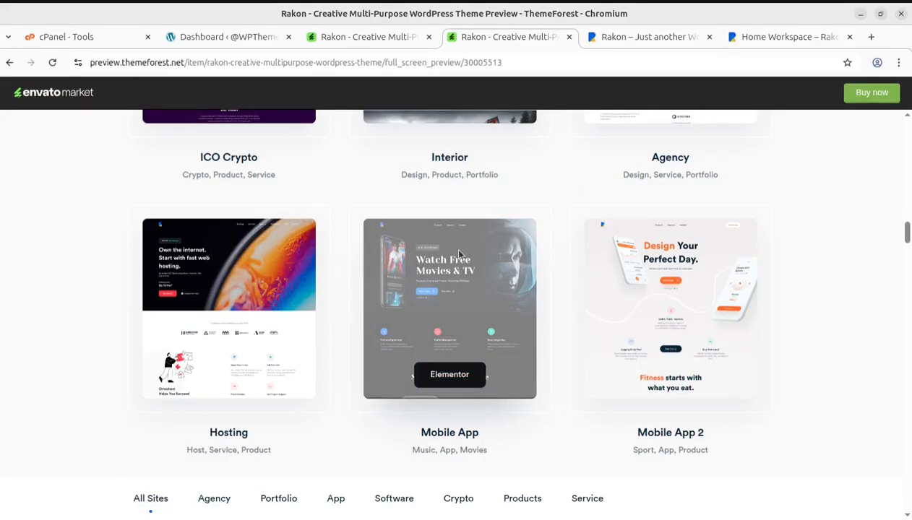
# Examine the Rakon item page on ThemeForest for its compatibility notes, last update, supported software versions and included page builders
pyautogui.click(373, 38)
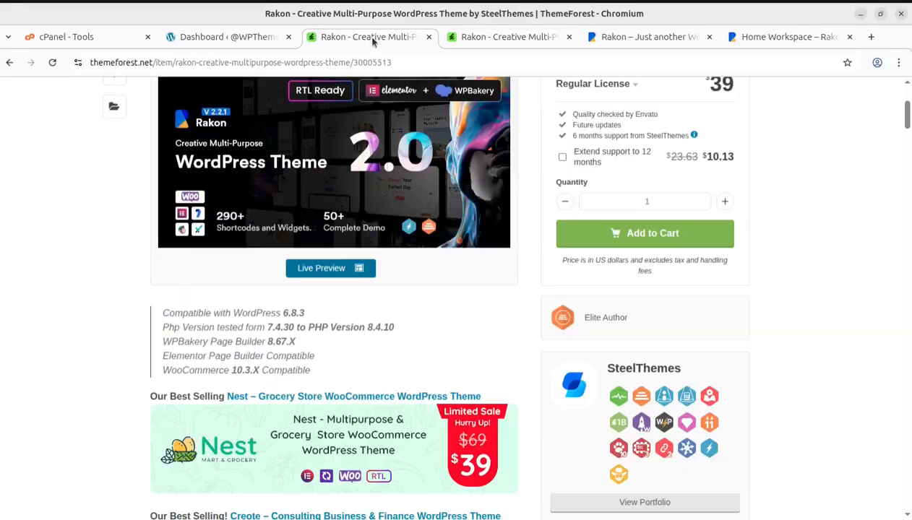
pyautogui.scroll(3, 214, 347)
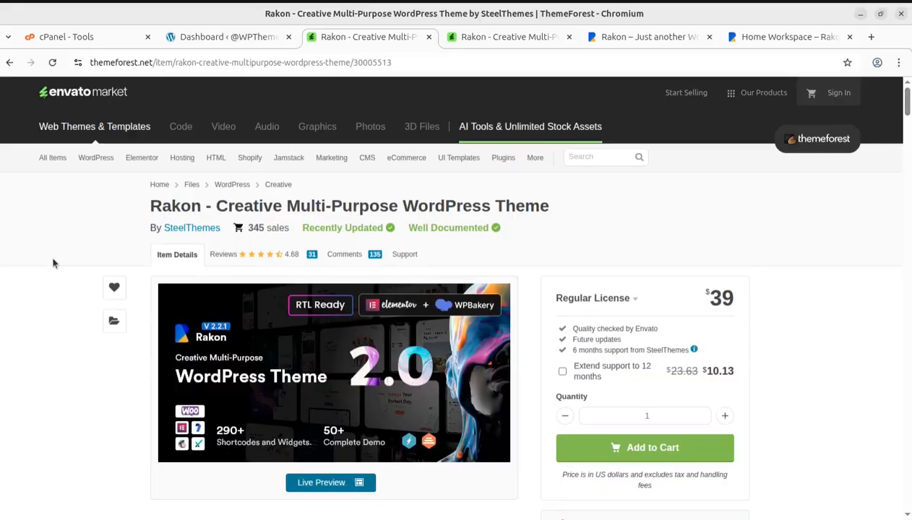
pyautogui.scroll(-6, 894, 291)
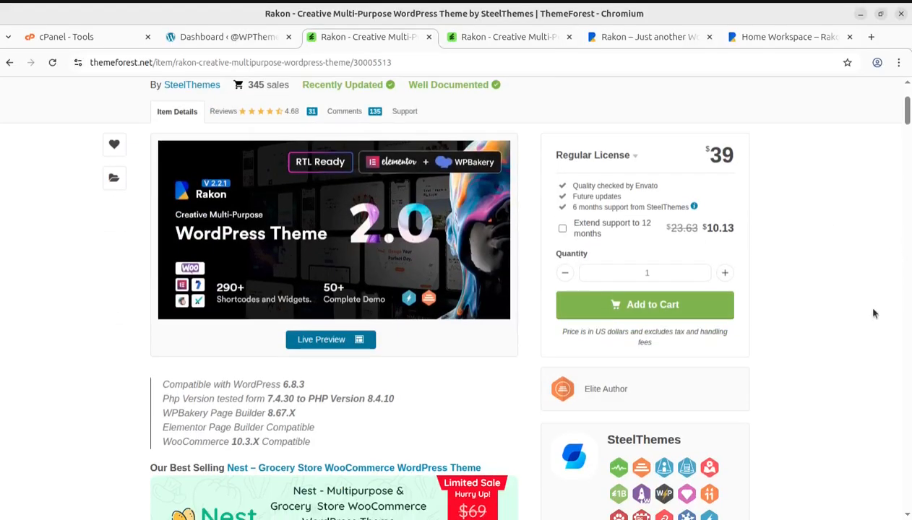
pyautogui.scroll(-3, 873, 314)
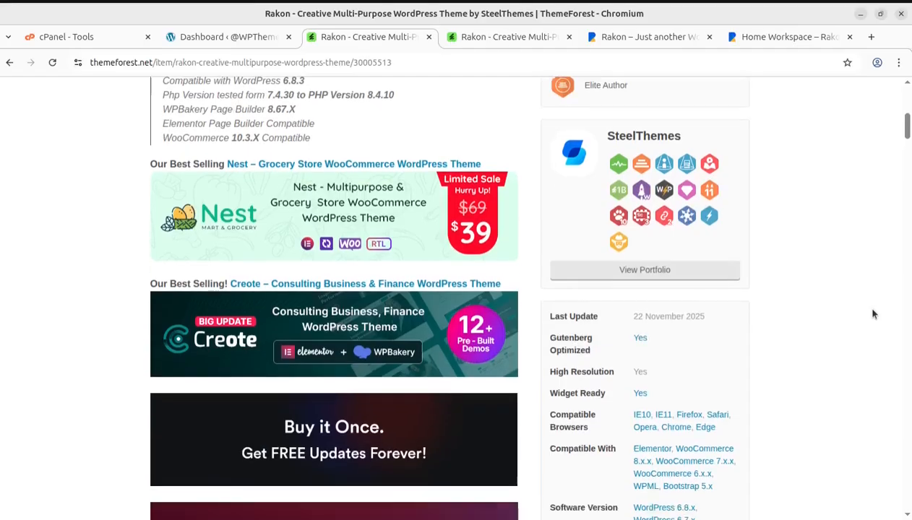
pyautogui.scroll(-2, 874, 314)
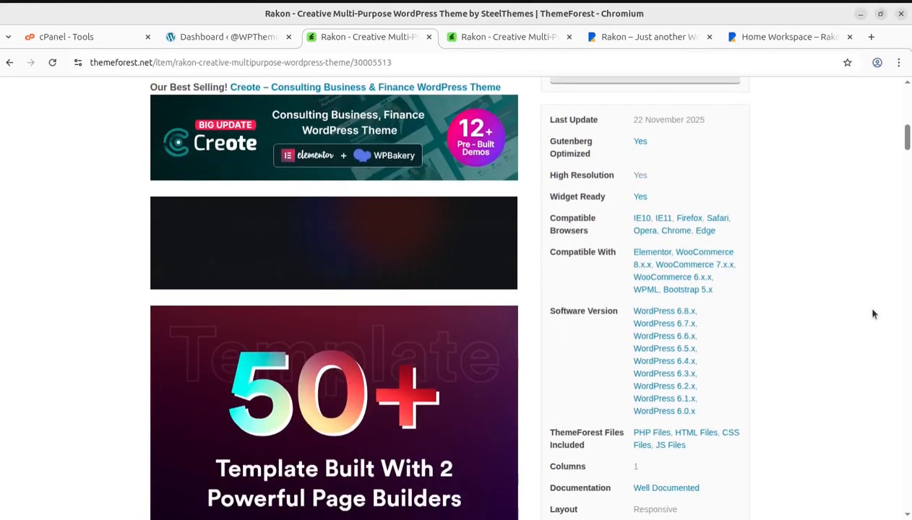
pyautogui.scroll(-1, 873, 314)
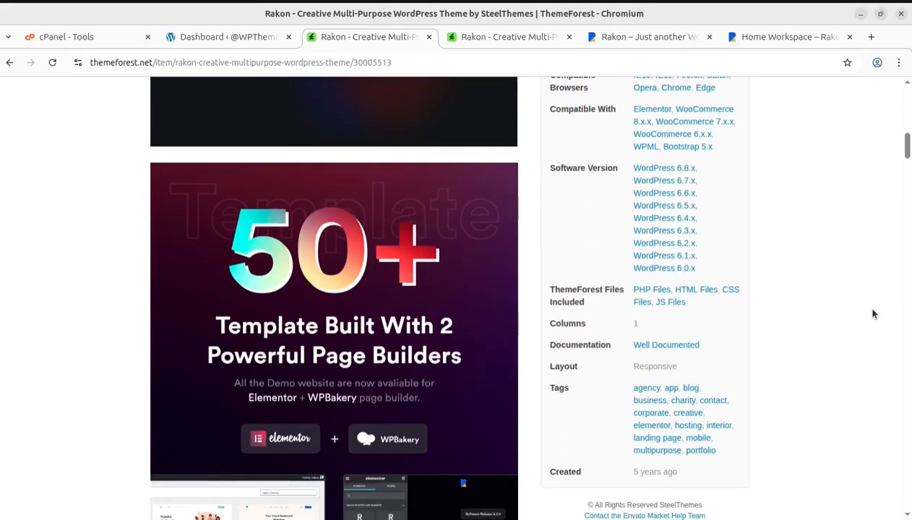
pyautogui.scroll(-2, 873, 314)
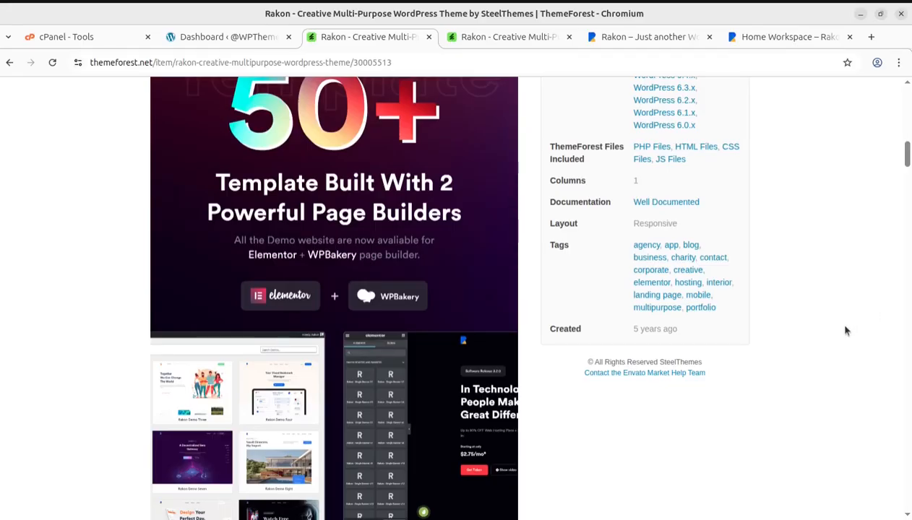
# Return to the purchase box on the Rakon item page and highlight the Regular License price
pyautogui.scroll(3, 844, 331)
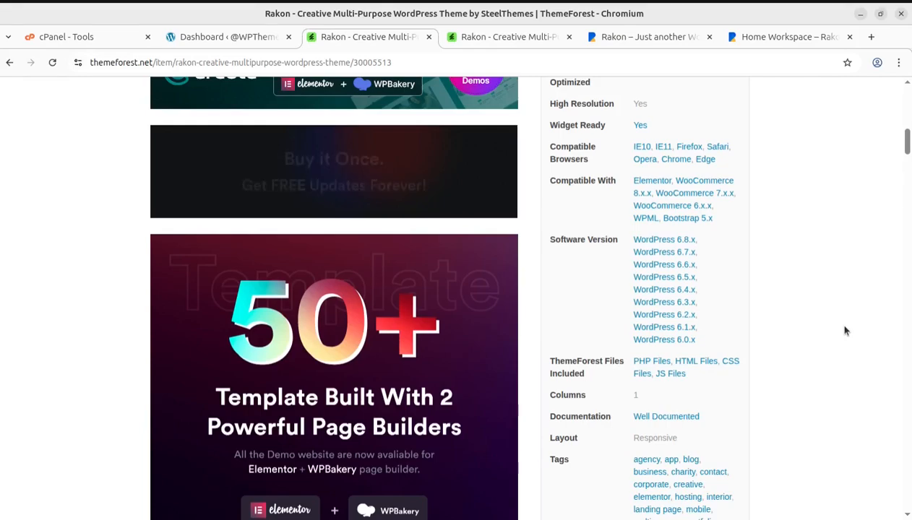
pyautogui.scroll(3, 844, 336)
pyautogui.scroll(3, 844, 344)
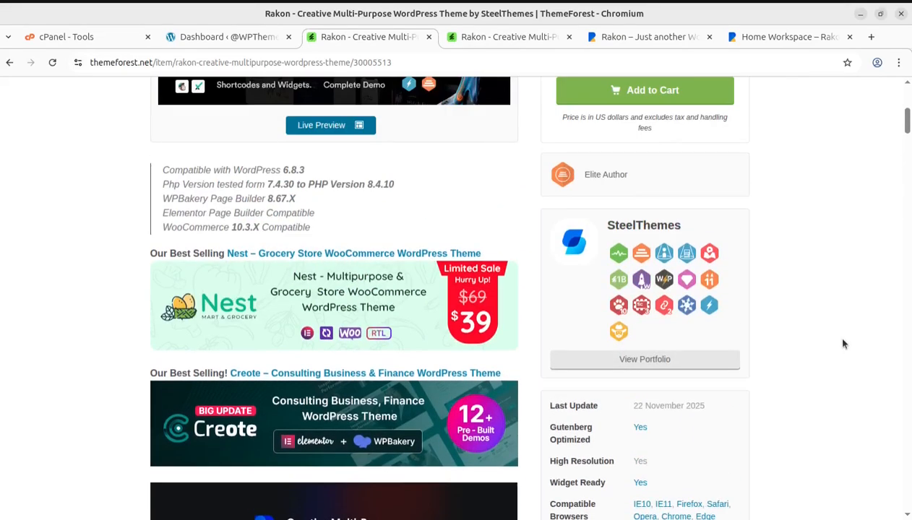
pyautogui.scroll(2, 844, 344)
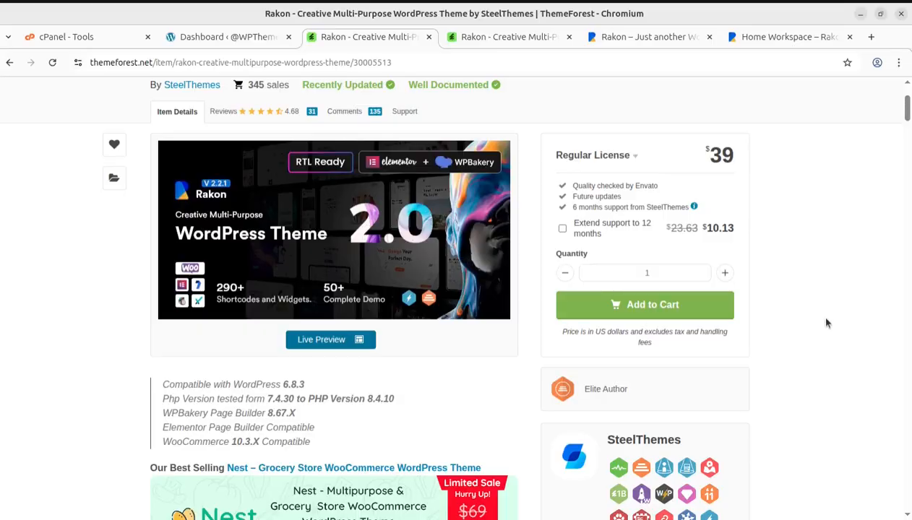
pyautogui.moveTo(709, 152); pyautogui.dragTo(732, 161)
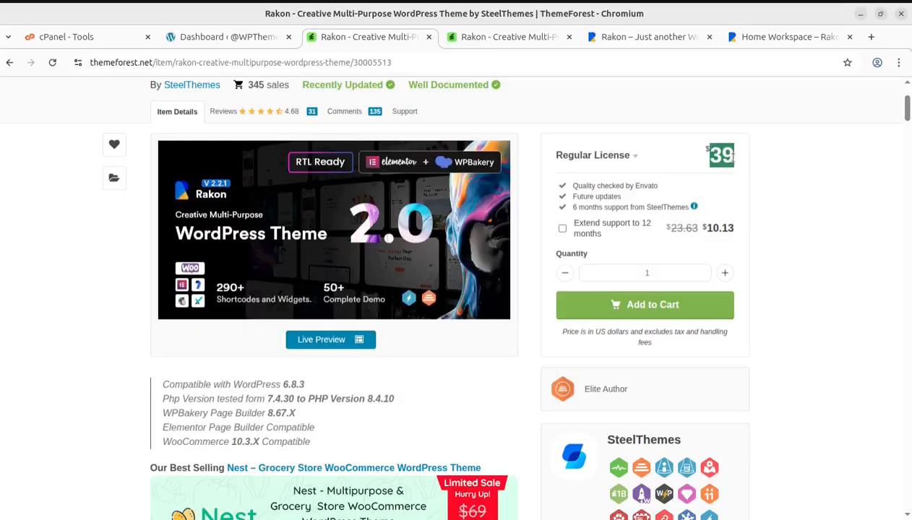
# Look over the demo gallery and the shortcode and widget highlights in the Rakon theme preview
pyautogui.click(499, 41)
pyautogui.scroll(-10, 462, 239)
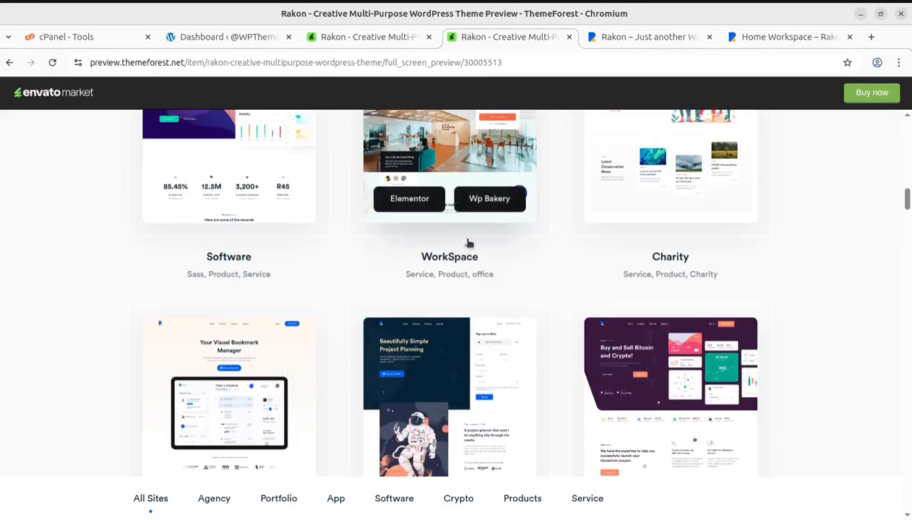
pyautogui.scroll(10, 469, 243)
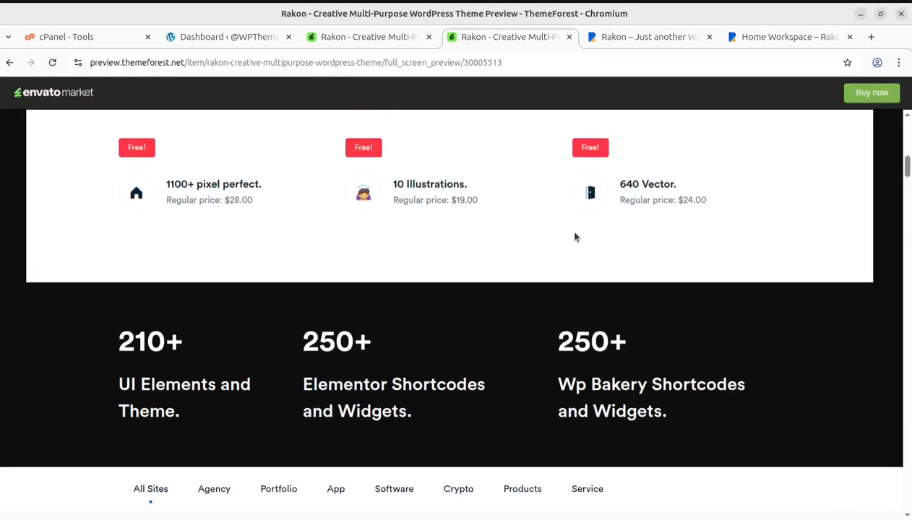
pyautogui.scroll(10, 576, 237)
# Revisit the software demo and view the Workspace demo's home page from its hero section and office search form
pyautogui.click(630, 42)
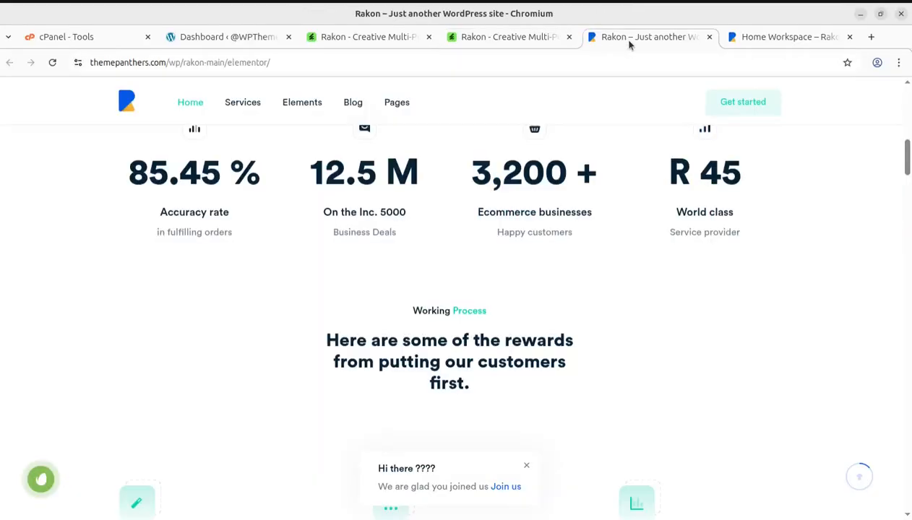
pyautogui.click(748, 42)
pyautogui.scroll(10, 515, 283)
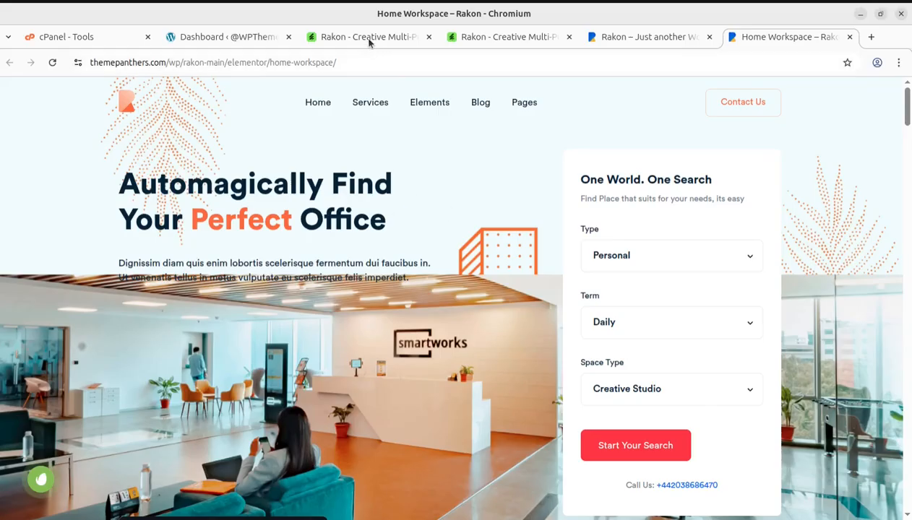
# Review the opening banner and introductory sections of the Rakon 2.0 theme preview
pyautogui.click(499, 37)
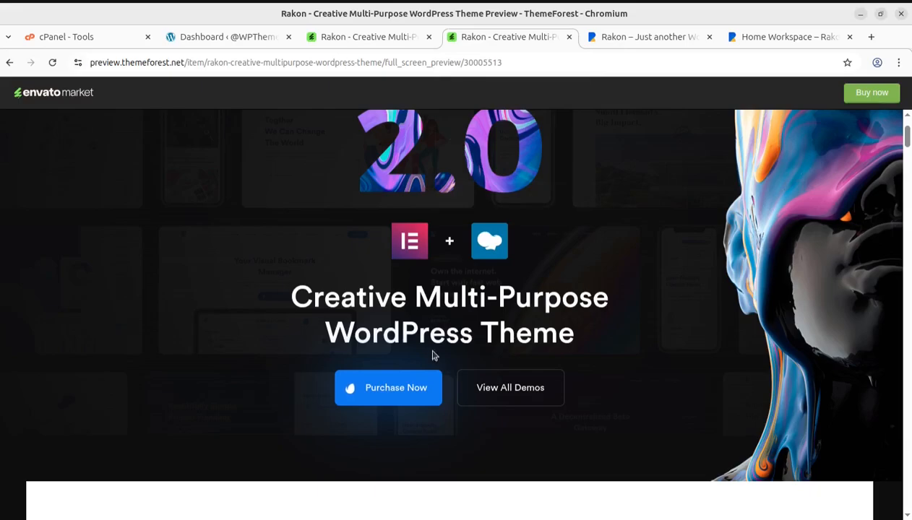
pyautogui.scroll(-3, 444, 369)
pyautogui.scroll(-7, 314, 350)
pyautogui.scroll(12, 309, 347)
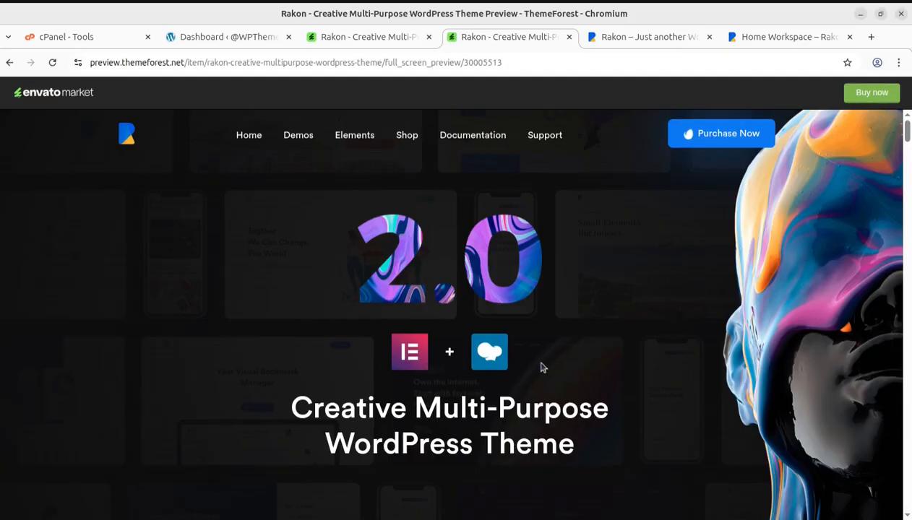
pyautogui.scroll(-3, 506, 347)
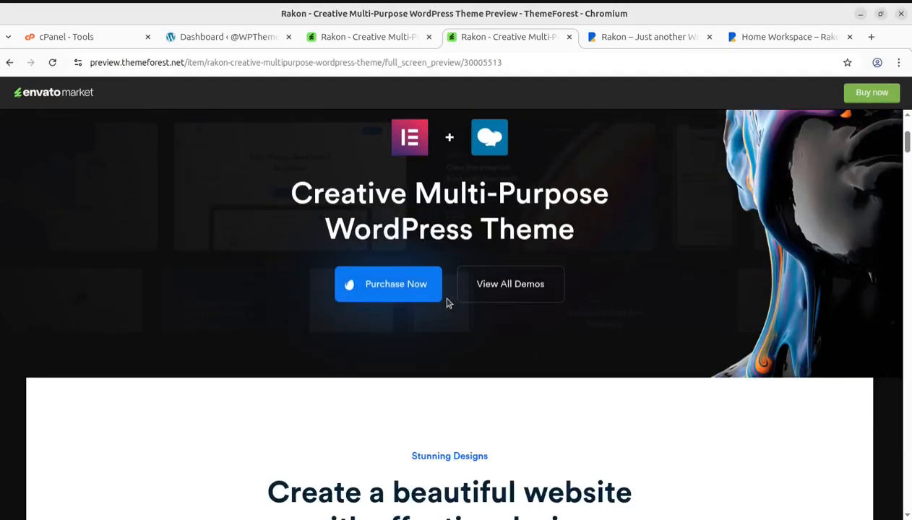
pyautogui.scroll(2, 420, 297)
pyautogui.scroll(1, 404, 292)
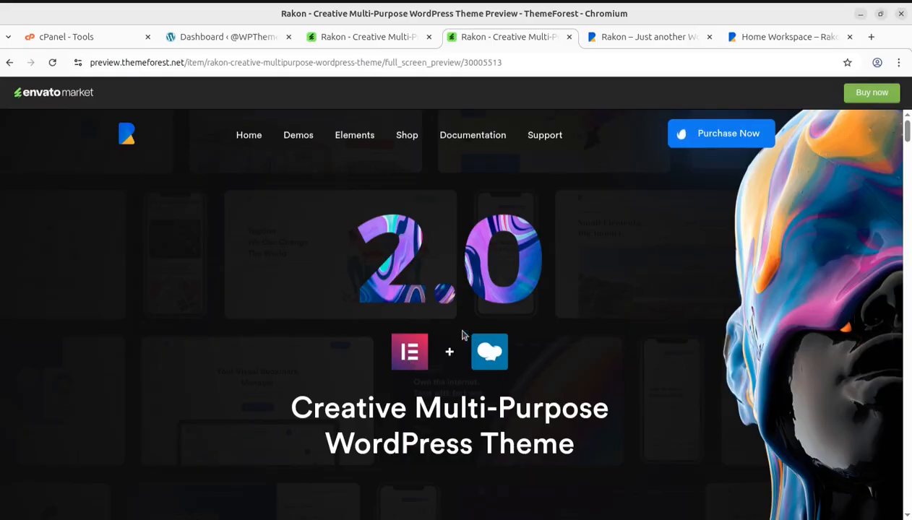
# Show the hero section of the software demo's home page
pyautogui.click(597, 42)
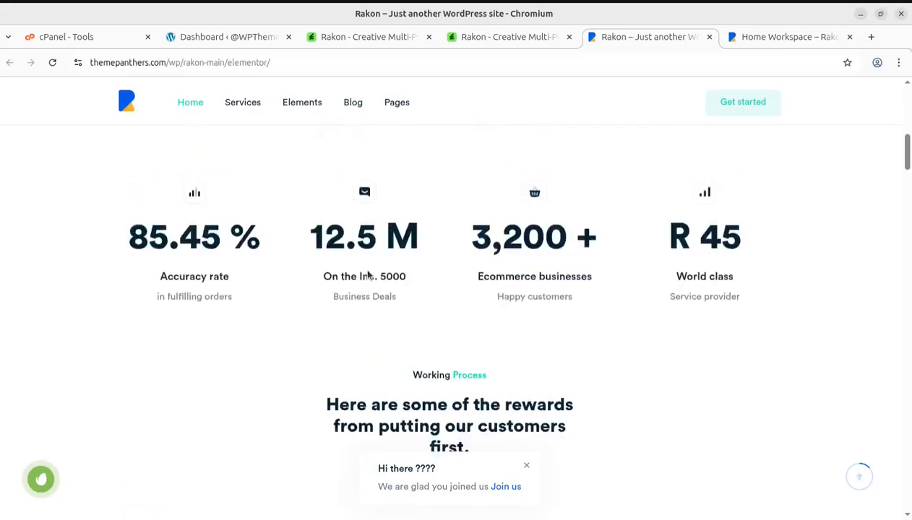
pyautogui.scroll(10, 367, 275)
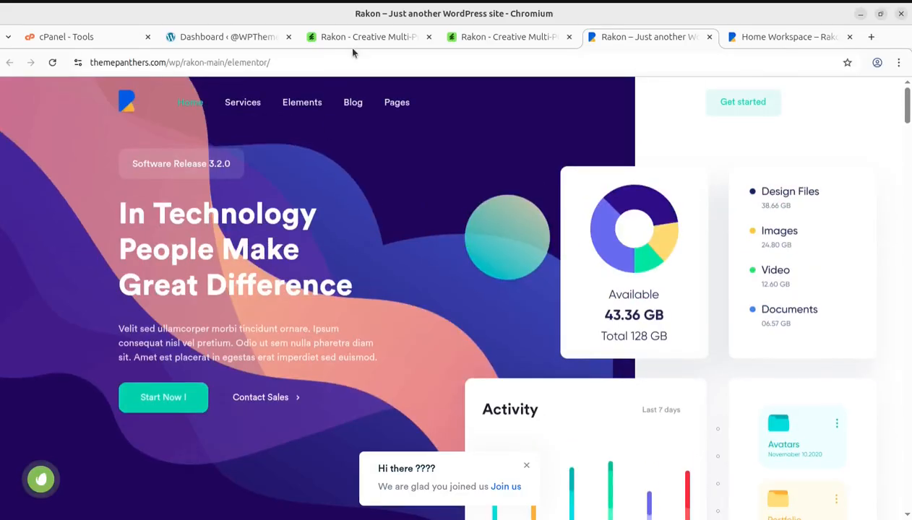
# Show the WordPress site's dashboard and its front end in a new tab, ending on the cPanel Tools page
pyautogui.click(235, 42)
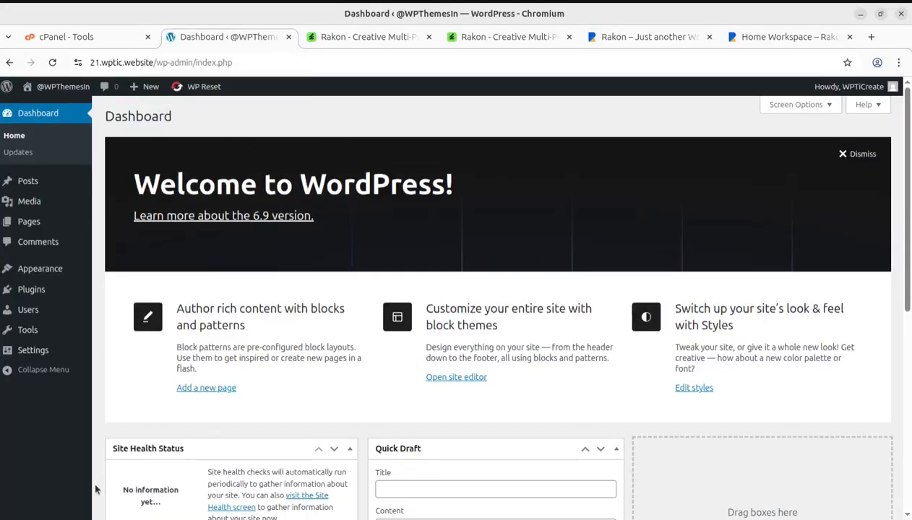
pyautogui.moveTo(44, 87)
pyautogui.middleClick(39, 108)
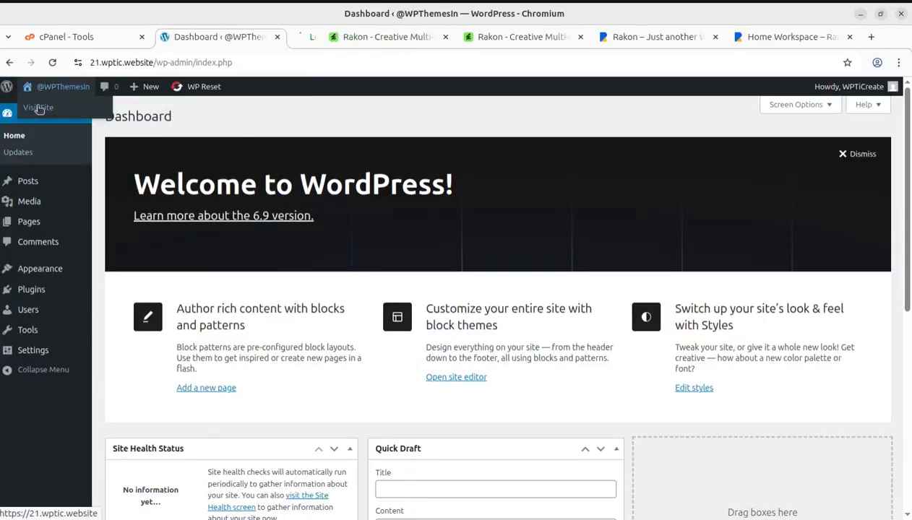
pyautogui.click(294, 36)
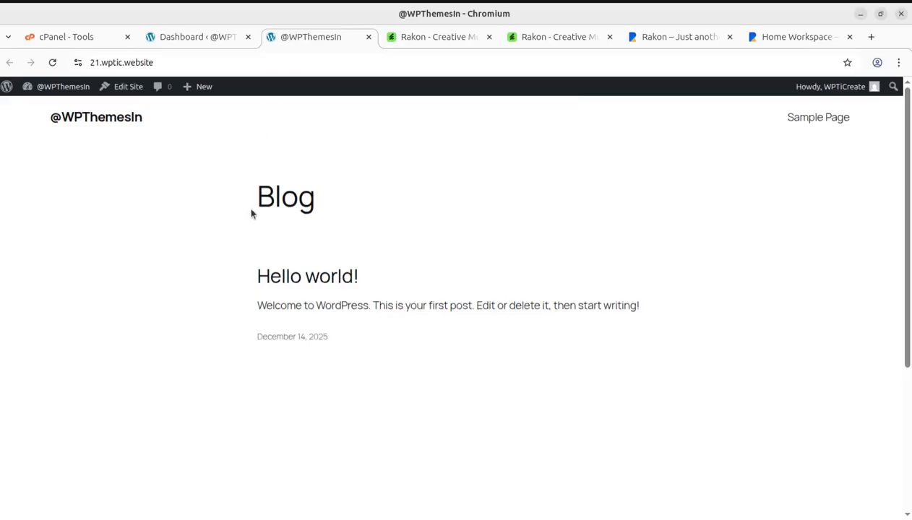
pyautogui.click(65, 40)
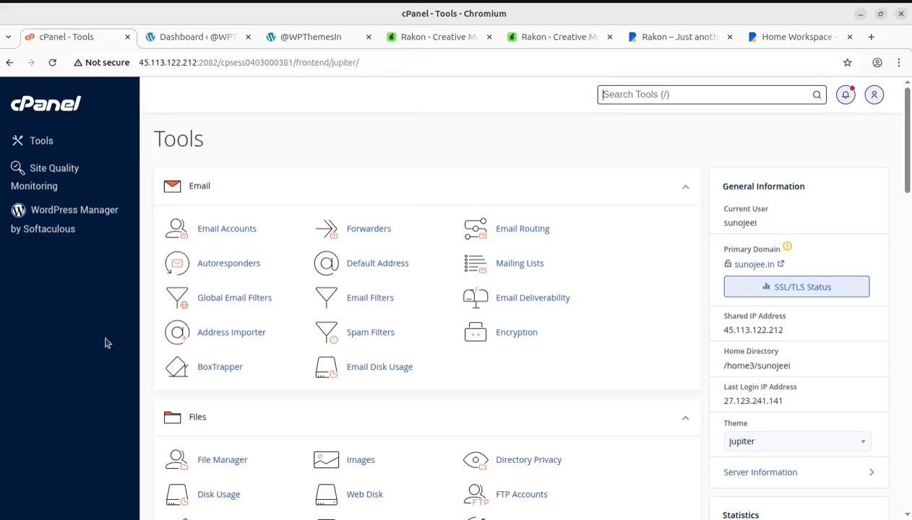
# Examine the theme files in the rakon_v2.3.1 folder, including rakon.zip, rakon-child.zip and the contents of the plugin folder
pyautogui.click(0, 47)
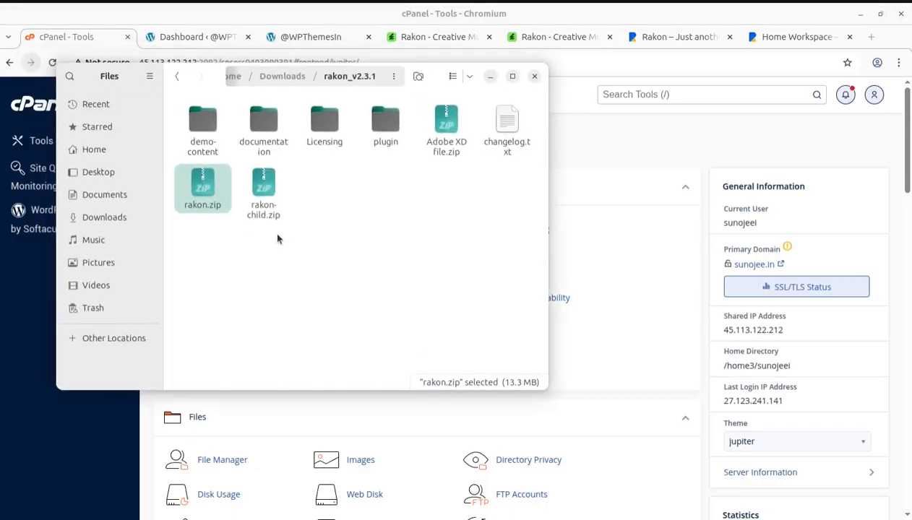
pyautogui.click(277, 239)
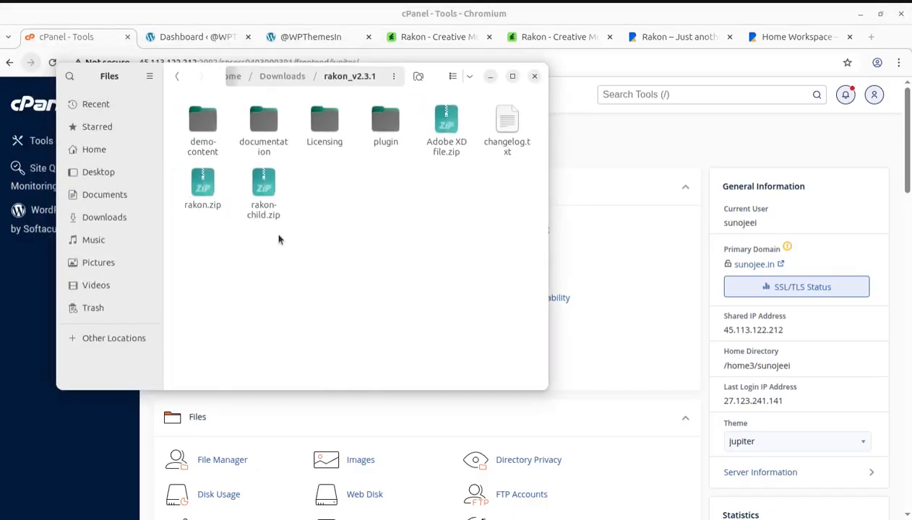
pyautogui.click(208, 191)
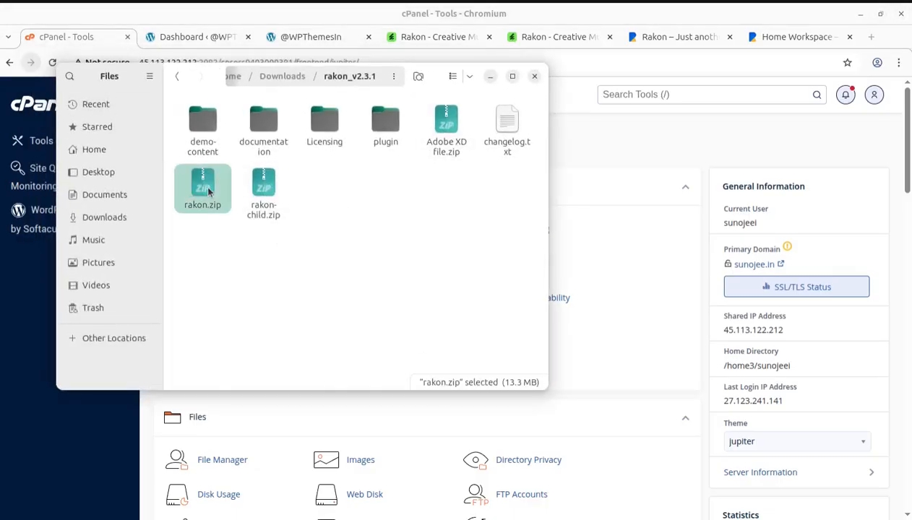
pyautogui.click(261, 199)
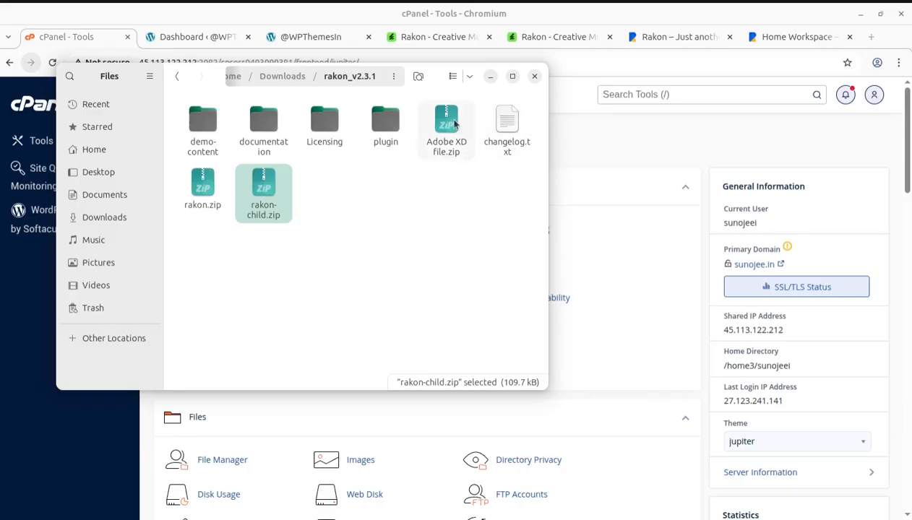
pyautogui.doubleClick(383, 121)
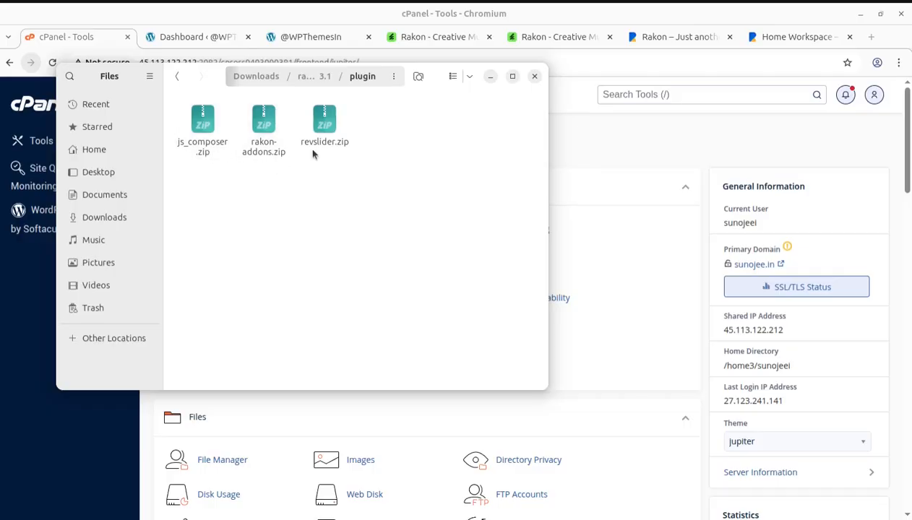
pyautogui.click(313, 81)
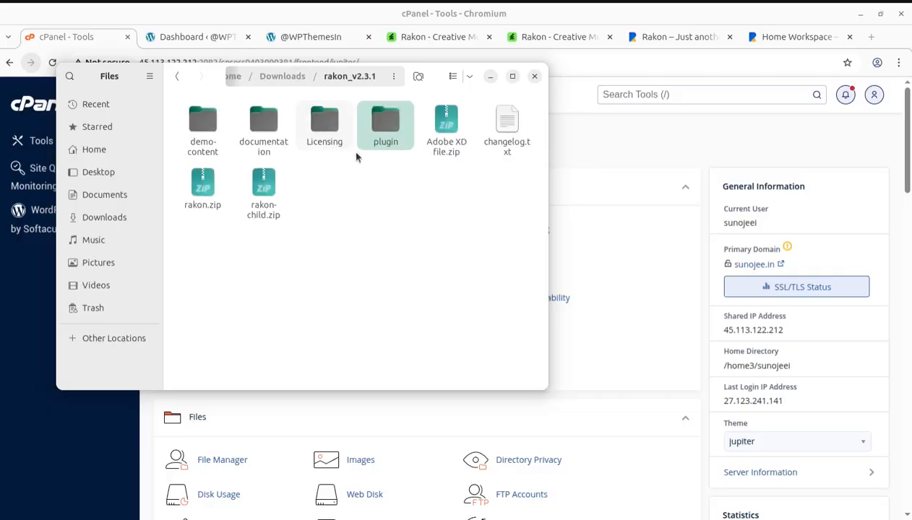
pyautogui.click(216, 210)
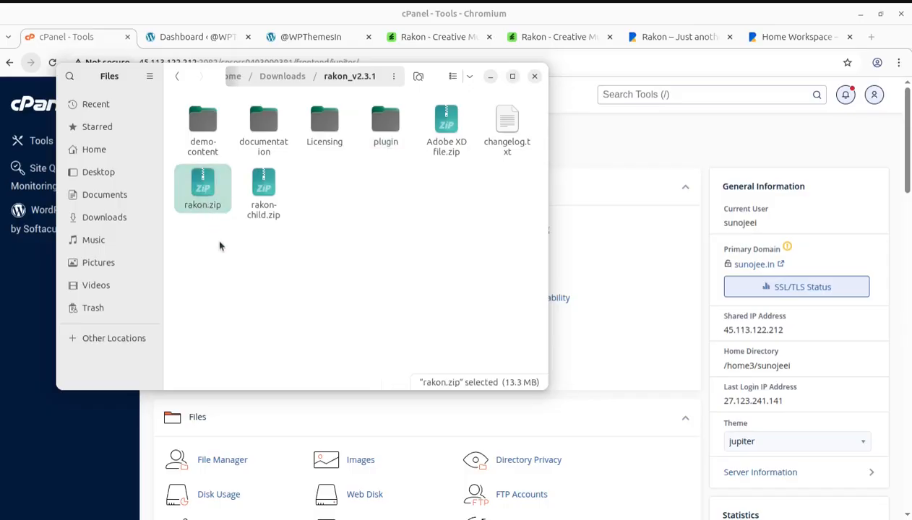
pyautogui.click(490, 76)
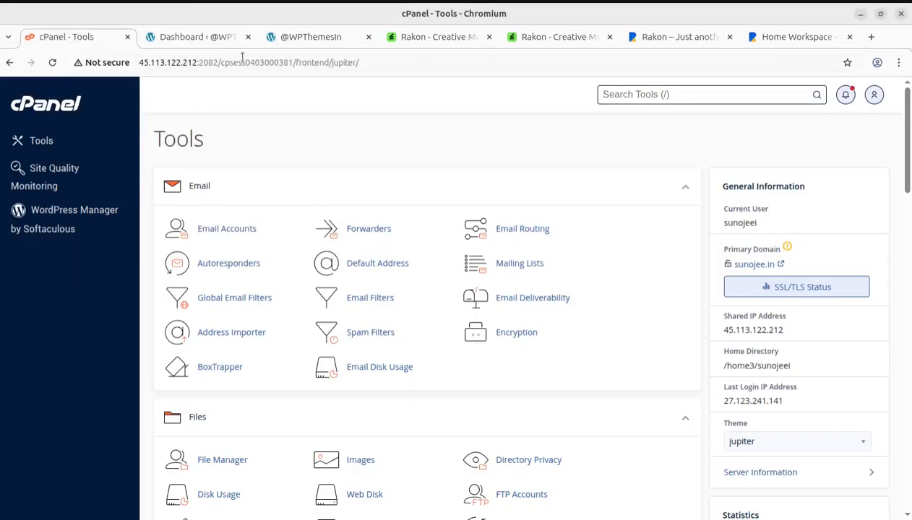
# Install the theme from rakon.zip in the WordPress admin and open the Rakon theme's details
pyautogui.click(212, 39)
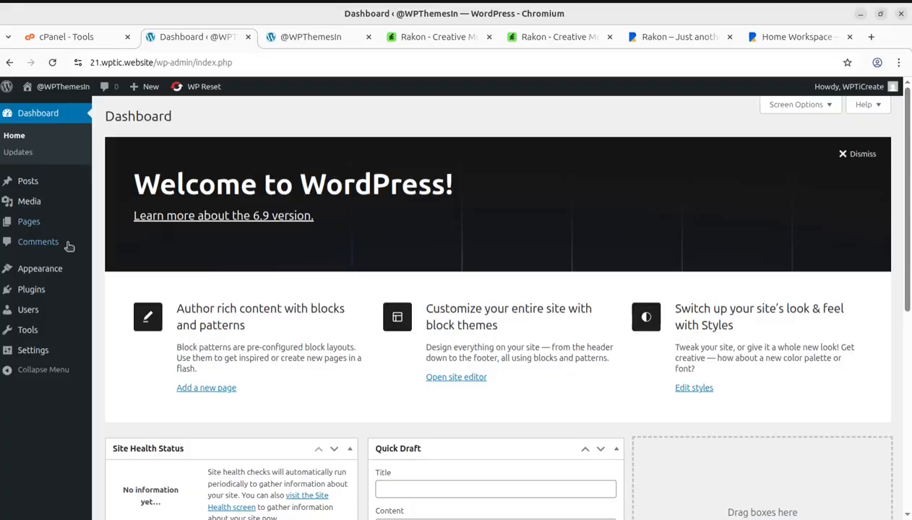
pyautogui.moveTo(49, 273)
pyautogui.click(123, 274)
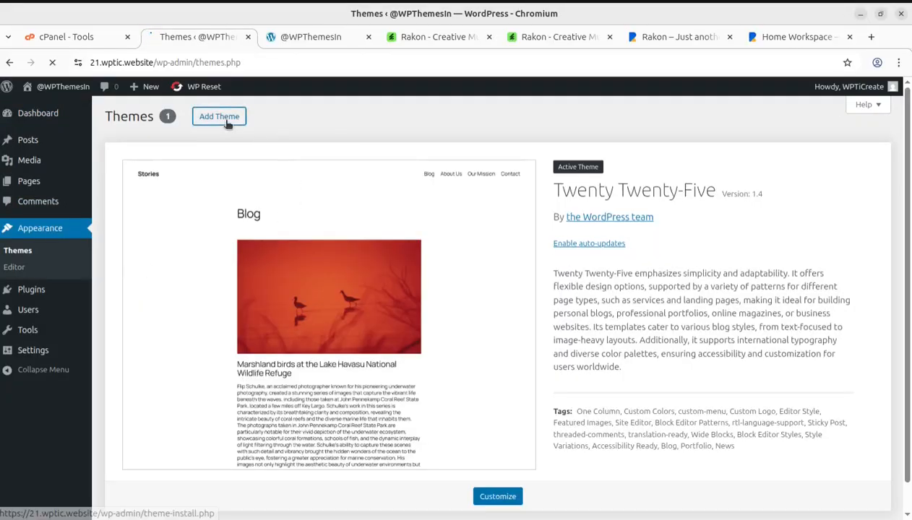
pyautogui.click(239, 128)
pyautogui.click(233, 118)
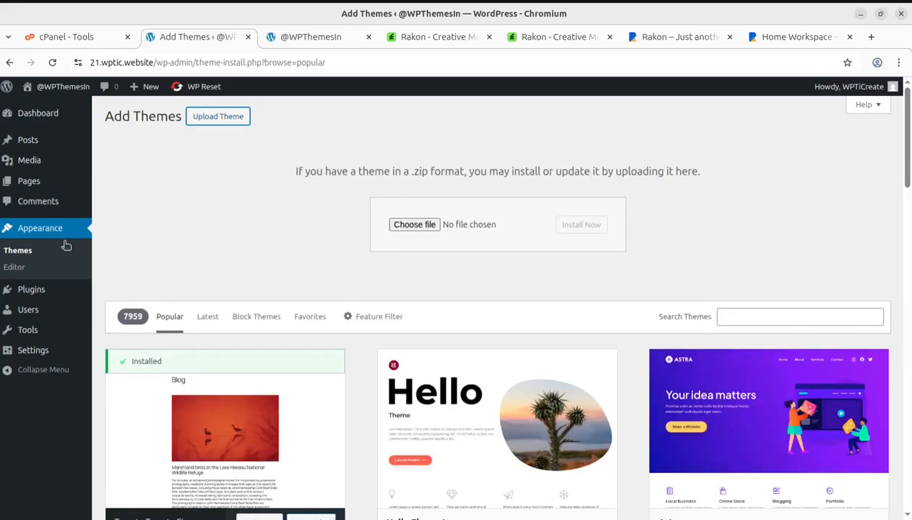
pyautogui.click(414, 224)
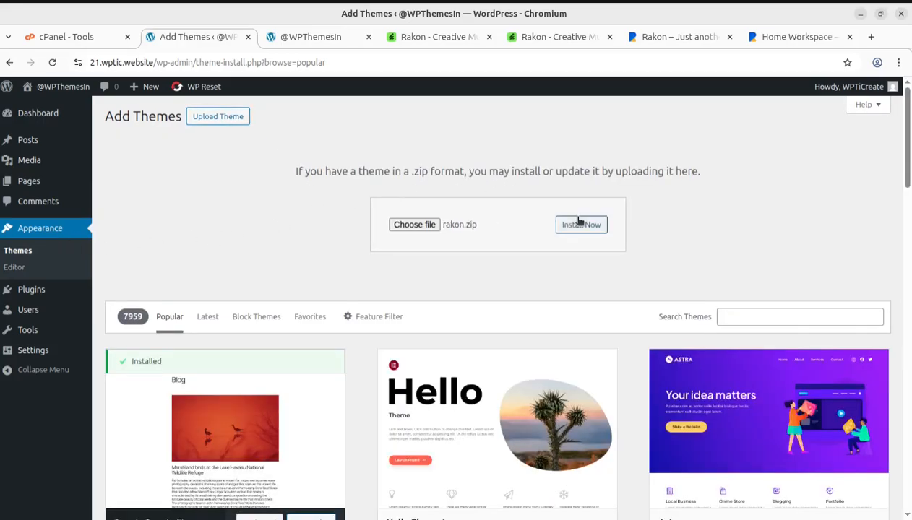
pyautogui.click(577, 225)
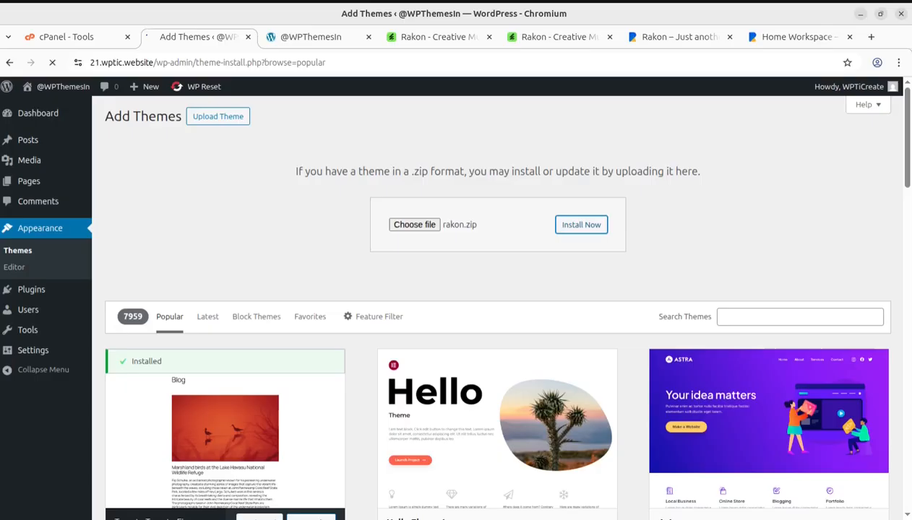
pyautogui.click(1, 25)
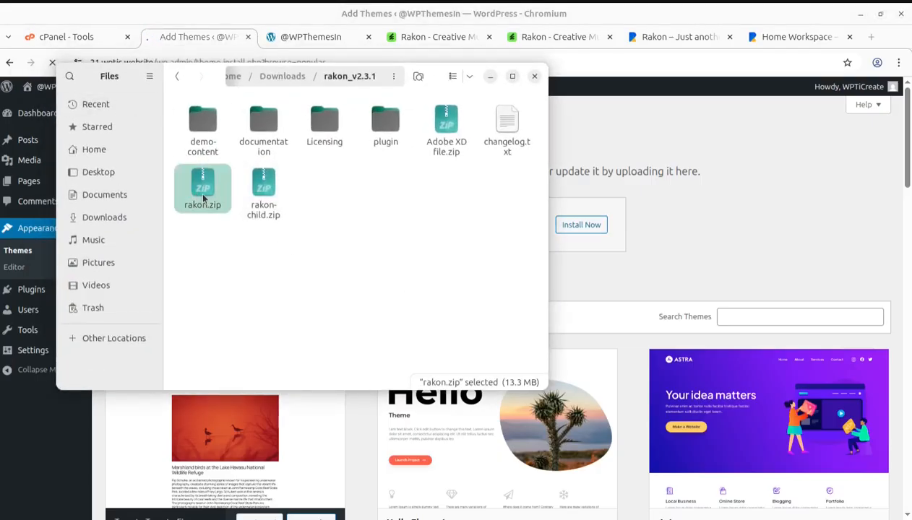
pyautogui.click(489, 76)
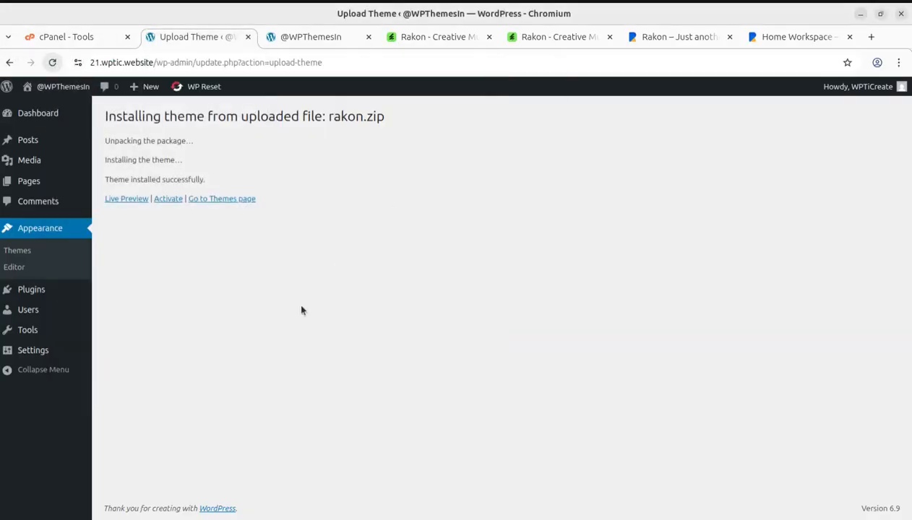
pyautogui.click(208, 200)
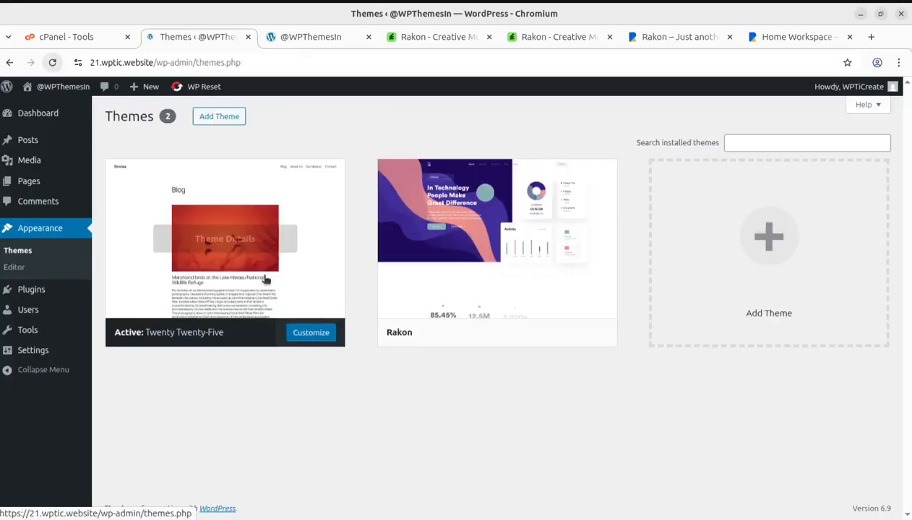
pyautogui.click(494, 246)
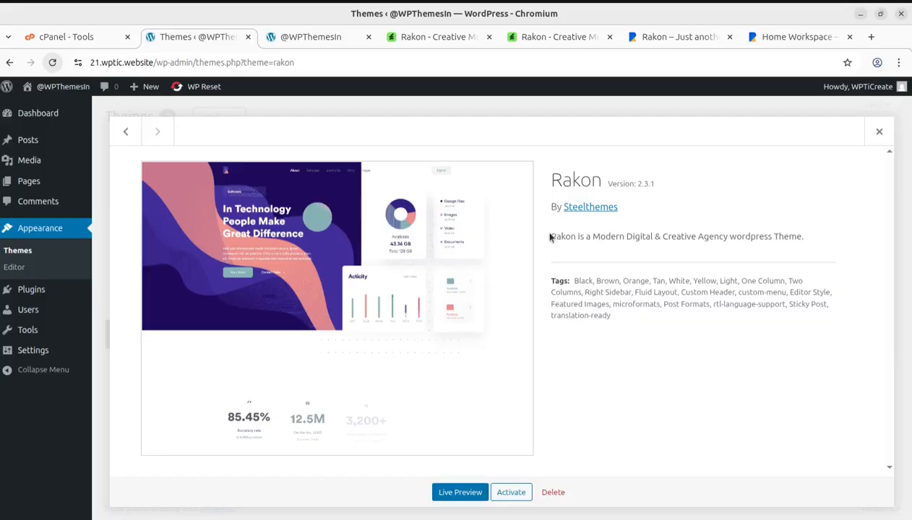
# Check Rakon's last update date on its ThemeForest item page
pyautogui.click(441, 40)
pyautogui.scroll(3, 545, 433)
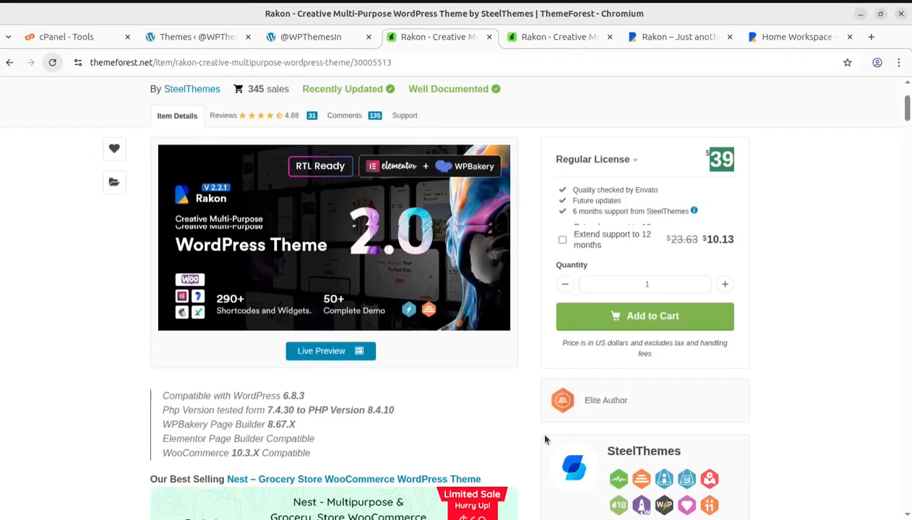
pyautogui.scroll(-3, 779, 348)
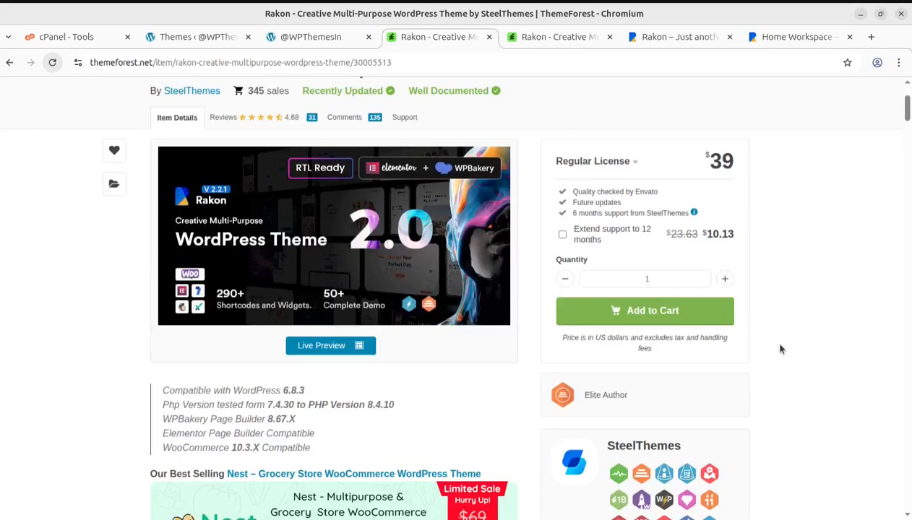
pyautogui.scroll(-2, 705, 382)
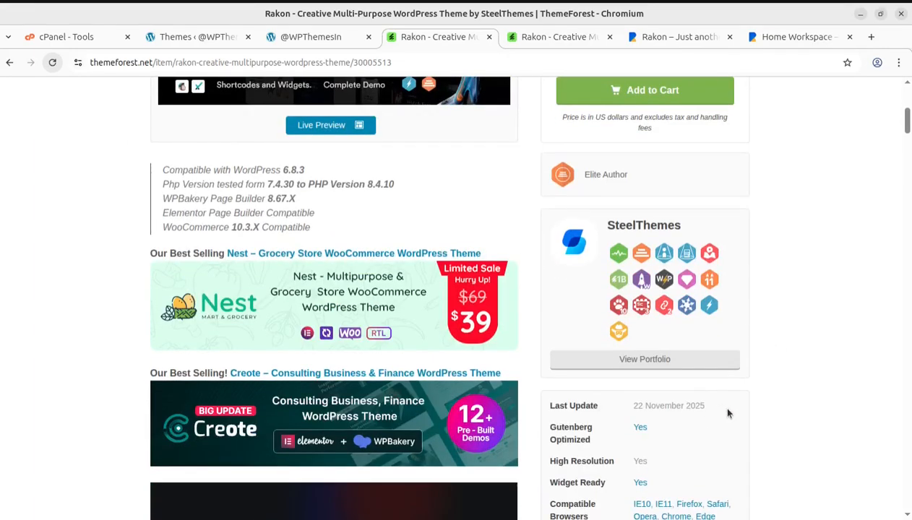
pyautogui.moveTo(728, 414); pyautogui.dragTo(634, 411)
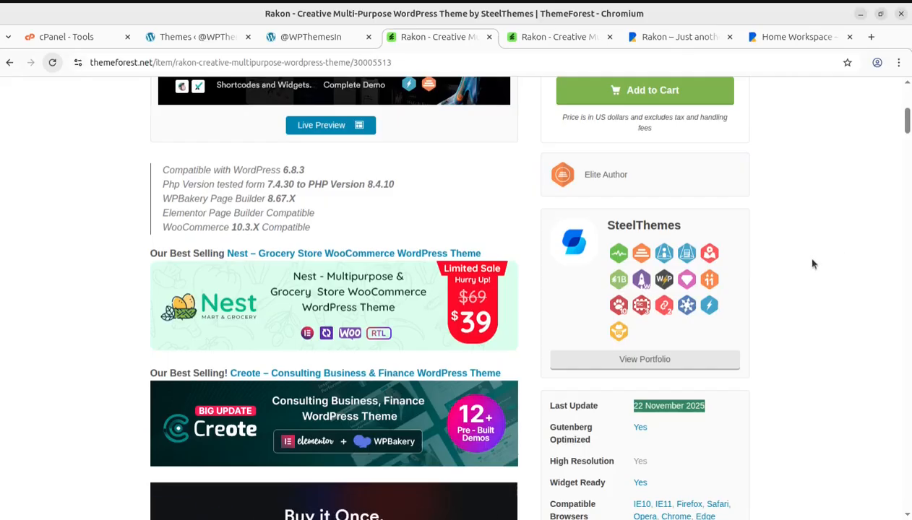
pyautogui.click(817, 292)
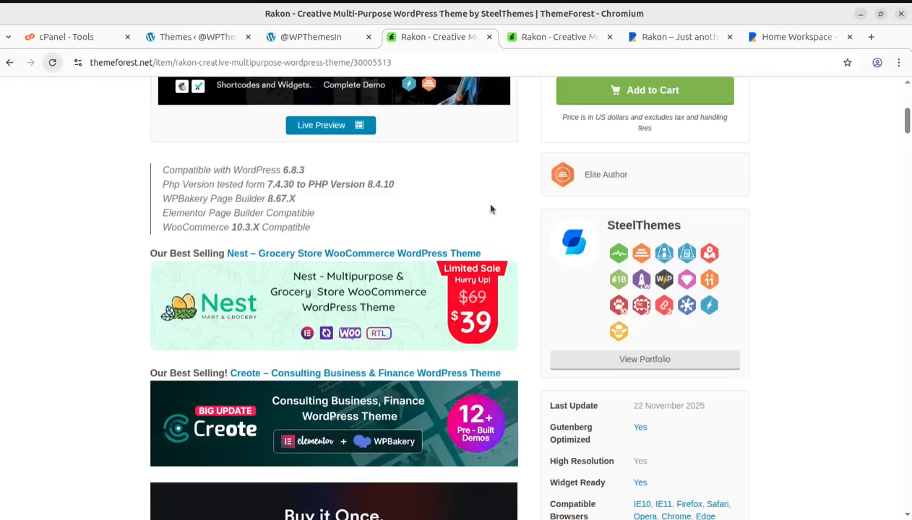
# Return to the Rakon theme's details in the WordPress admin and activate the theme
pyautogui.click(313, 37)
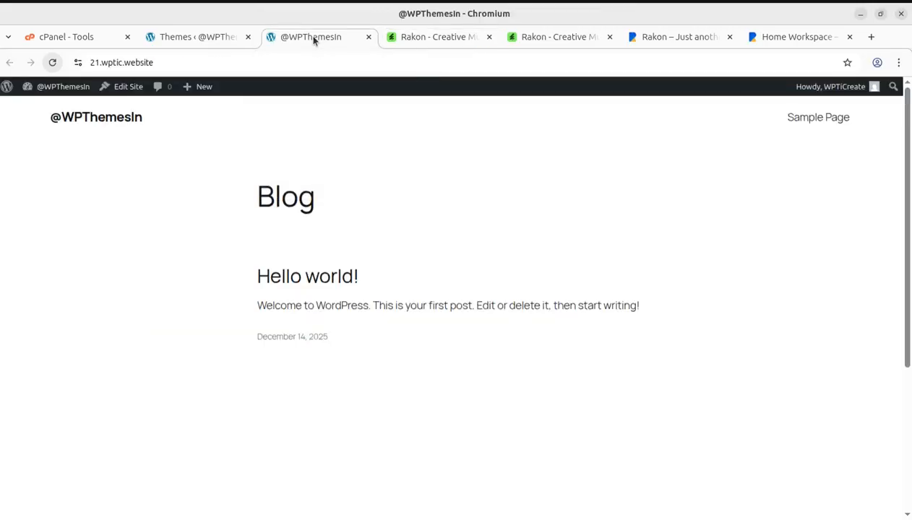
pyautogui.click(190, 38)
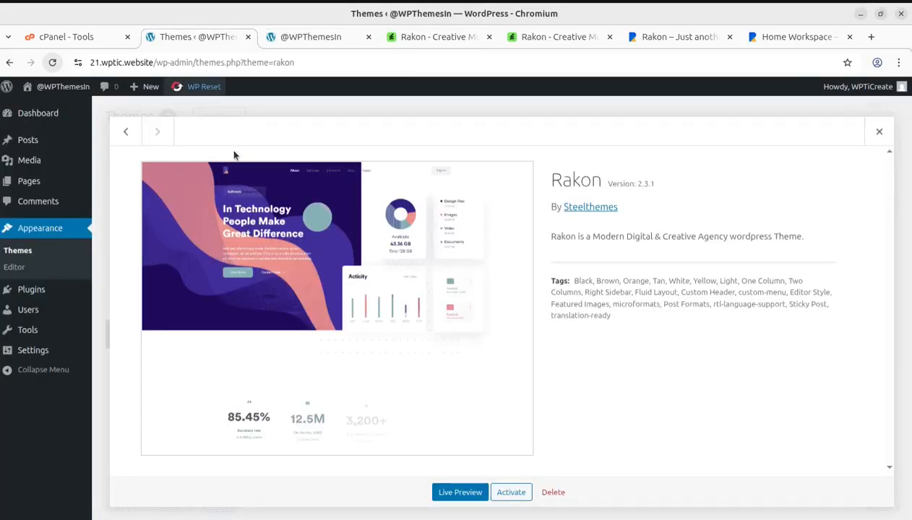
pyautogui.click(510, 491)
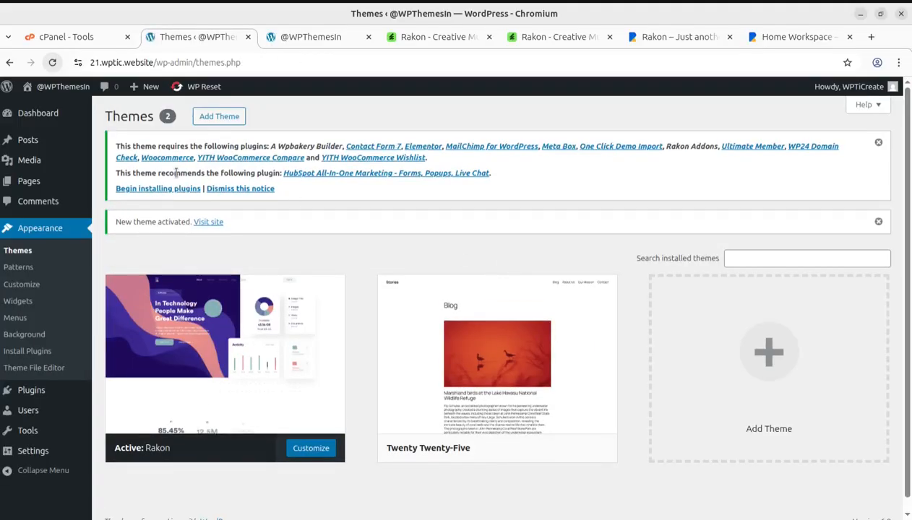
# Begin installing the theme's plugins and review the required plugin list, highlighting A Wpbakery Builder and Elementor
pyautogui.click(159, 189)
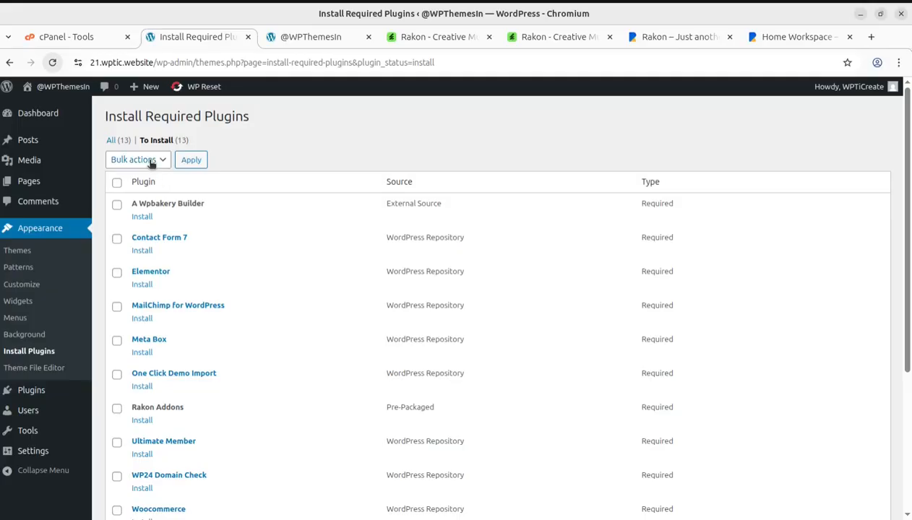
pyautogui.scroll(-3, 335, 231)
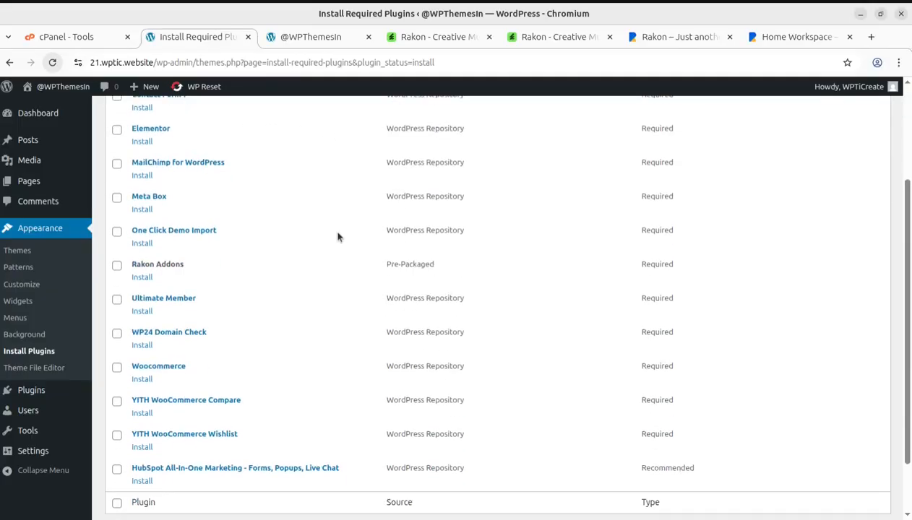
pyautogui.scroll(3, 336, 247)
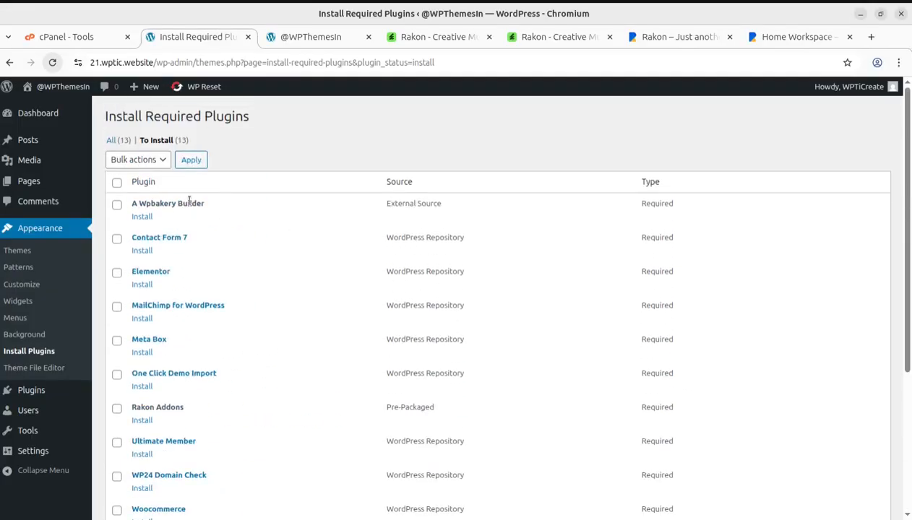
pyautogui.moveTo(140, 205); pyautogui.dragTo(131, 209)
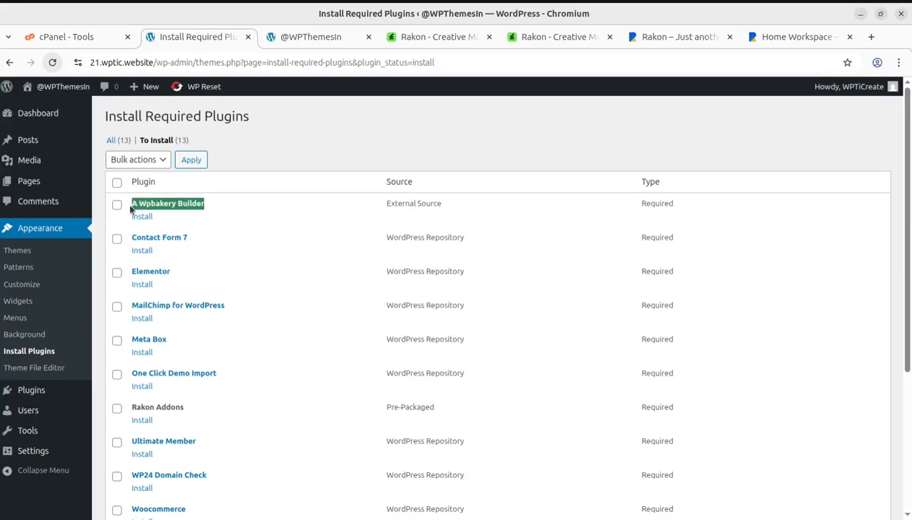
pyautogui.click(205, 241)
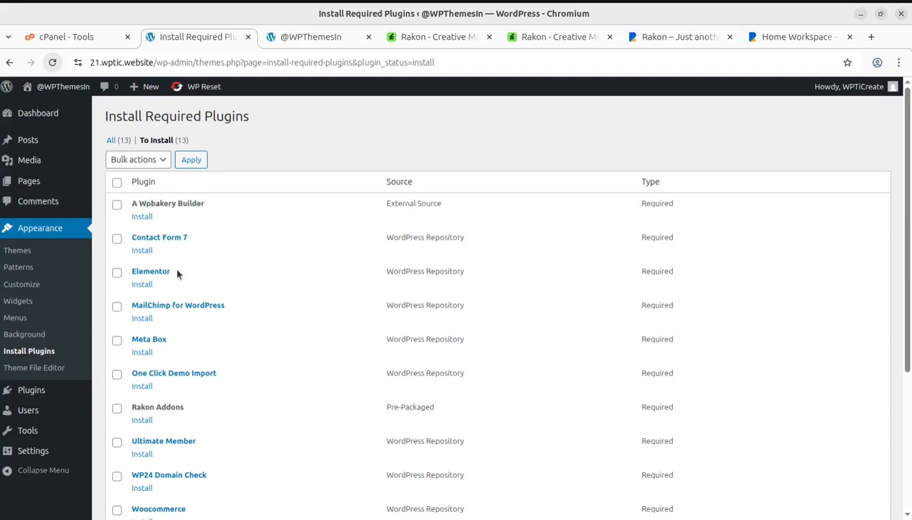
pyautogui.moveTo(177, 274); pyautogui.dragTo(130, 272)
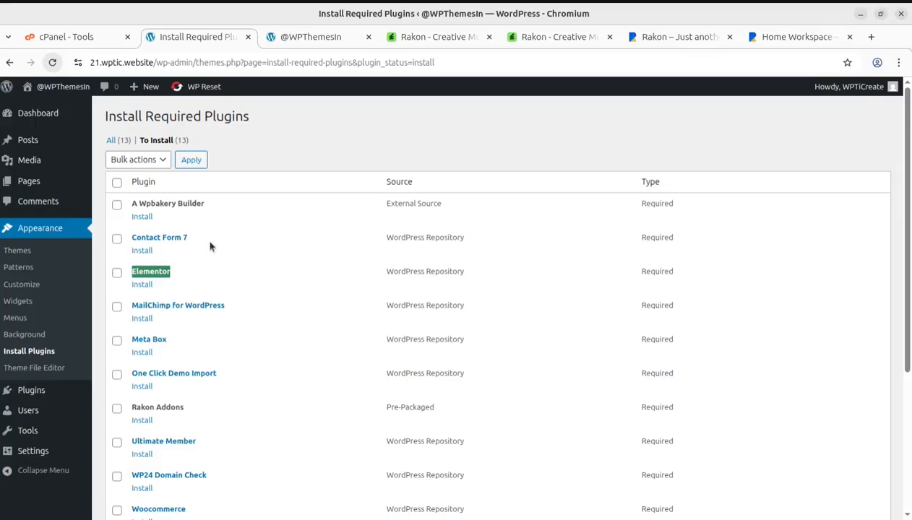
# Review the required plugin list, highlighting Contact Form 7, MailChimp for WordPress, Meta Box, One Click Demo Import and Rakon Addons
pyautogui.moveTo(189, 239); pyautogui.dragTo(131, 238)
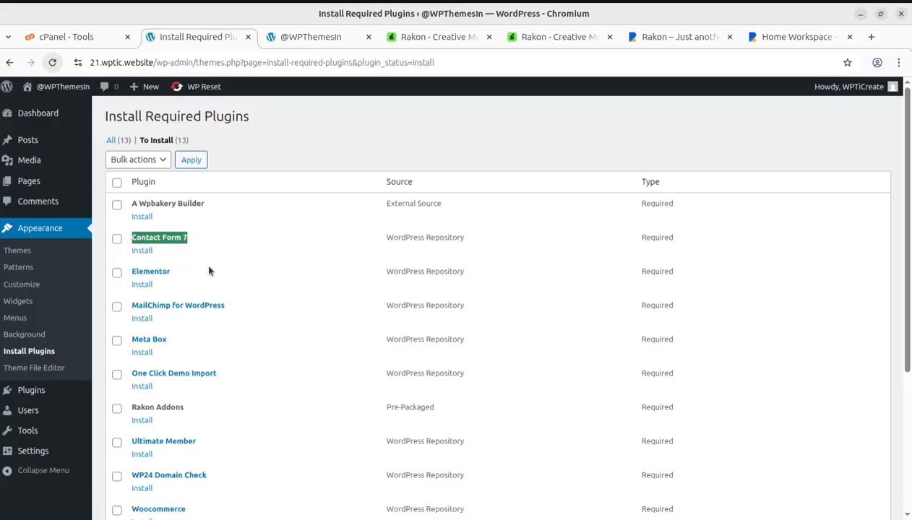
pyautogui.moveTo(225, 306); pyautogui.dragTo(118, 309)
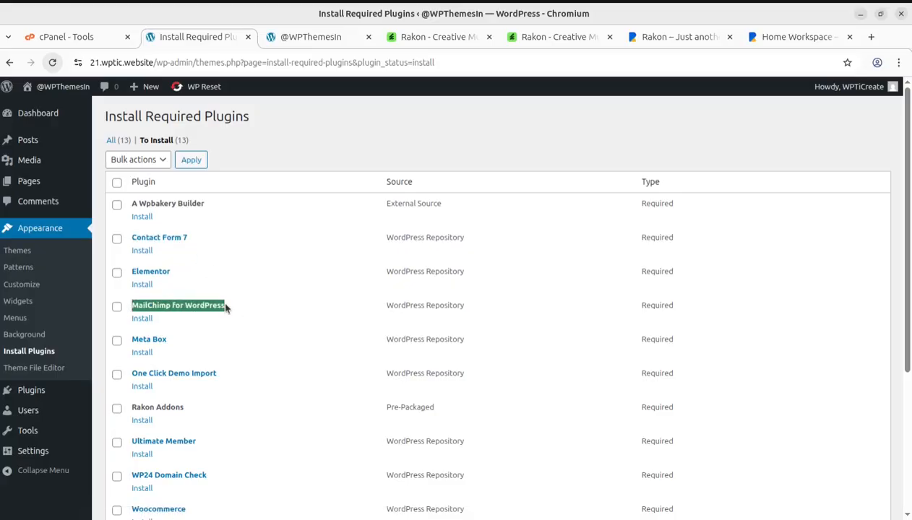
pyautogui.scroll(-2, 229, 309)
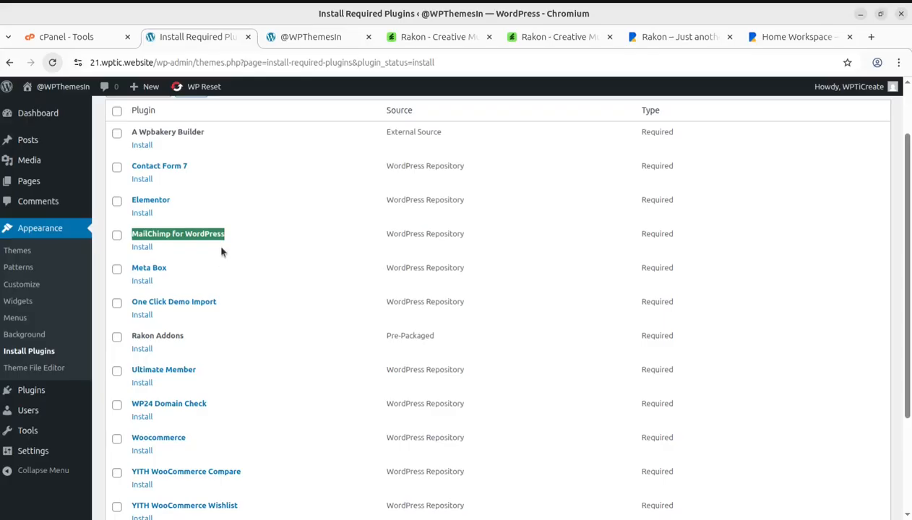
pyautogui.moveTo(183, 275); pyautogui.dragTo(138, 275)
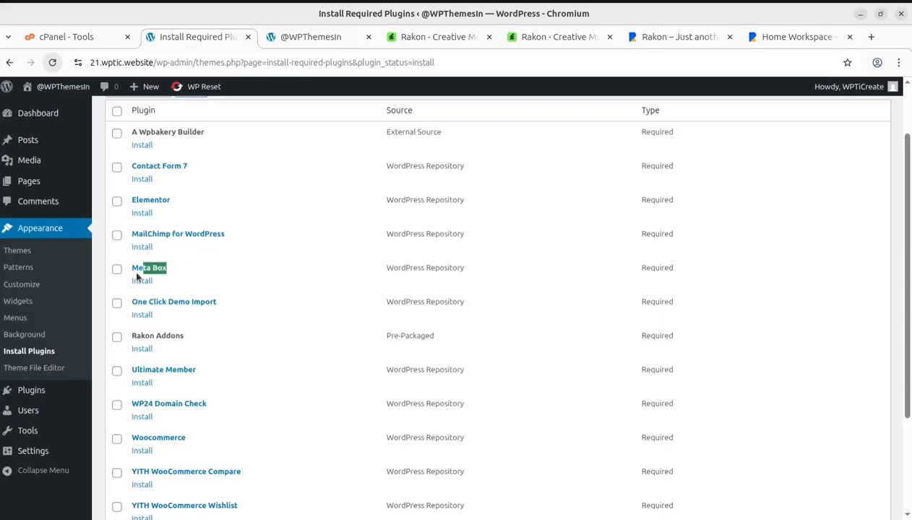
pyautogui.moveTo(219, 299); pyautogui.dragTo(132, 301)
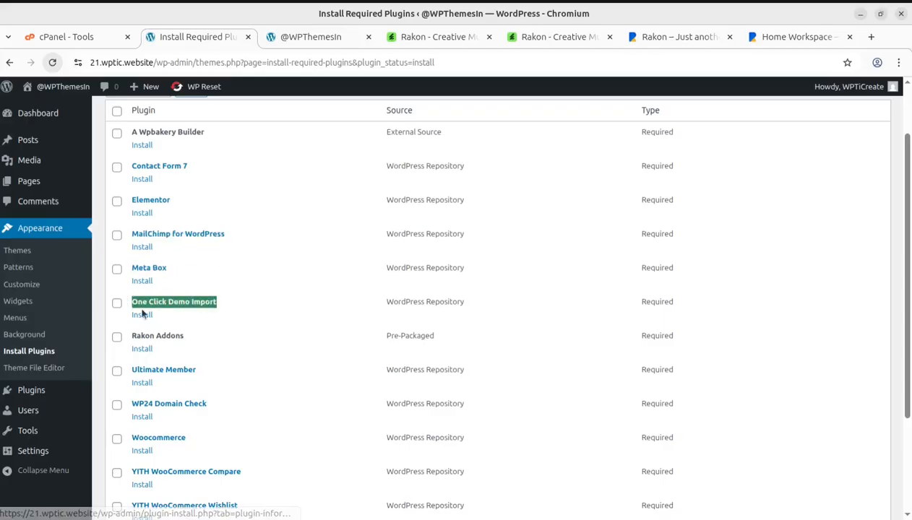
pyautogui.scroll(-2, 206, 355)
pyautogui.click(135, 275)
pyautogui.moveTo(185, 264); pyautogui.dragTo(128, 265)
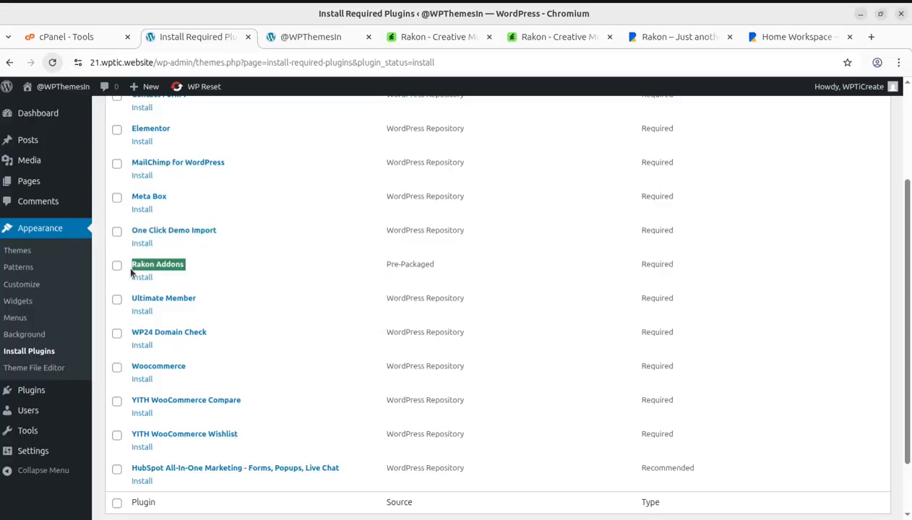
# Review the remaining required plugins, highlighting Ultimate Member, WP24 Domain Check and Woocommerce
pyautogui.scroll(-2, 188, 298)
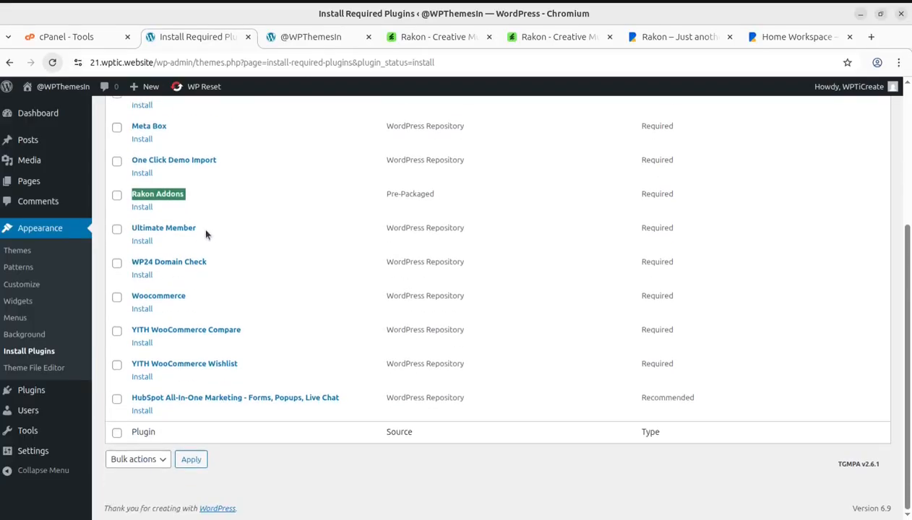
pyautogui.moveTo(201, 229); pyautogui.dragTo(132, 230)
pyautogui.moveTo(211, 263); pyautogui.dragTo(129, 261)
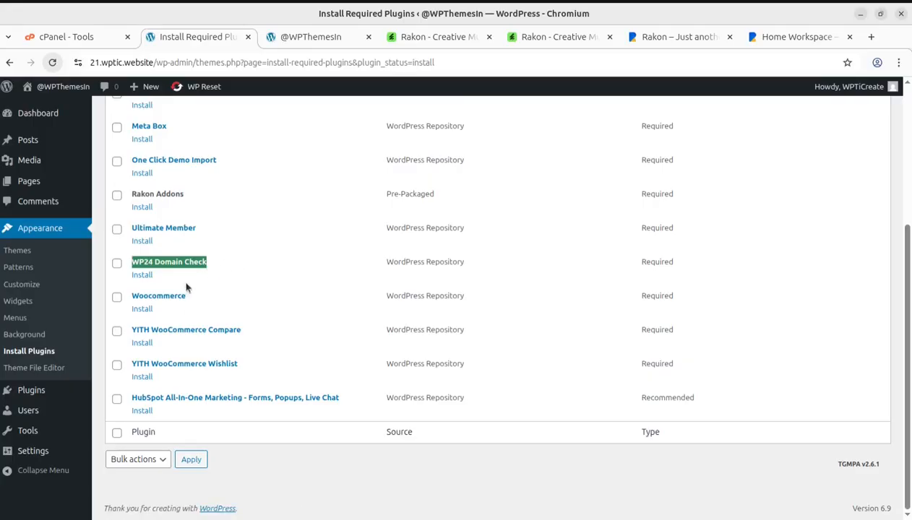
pyautogui.click(194, 300)
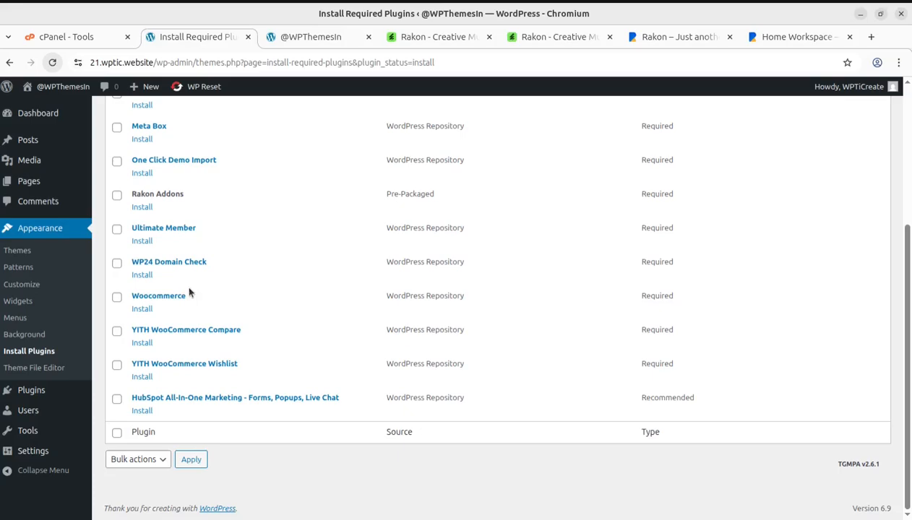
pyautogui.moveTo(186, 301); pyautogui.dragTo(124, 297)
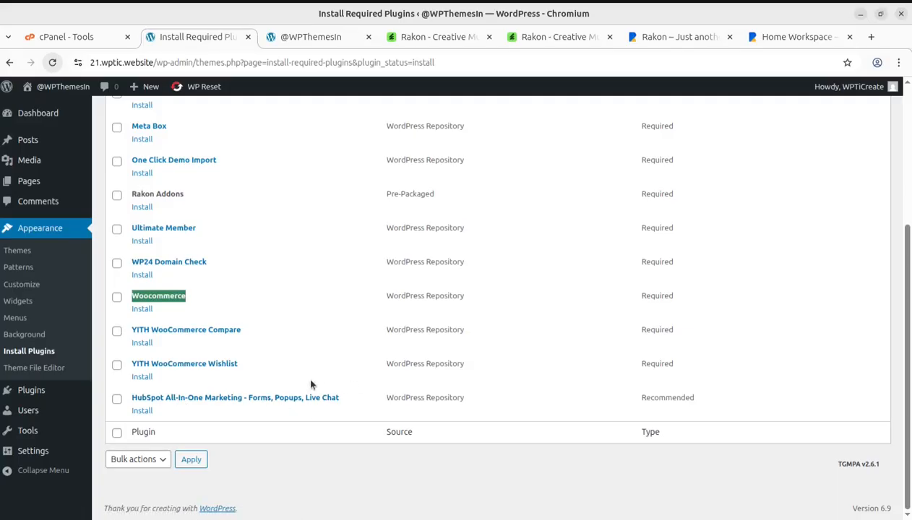
# Bulk-install all the listed plugins and check the installation result of each one
pyautogui.scroll(5, 312, 384)
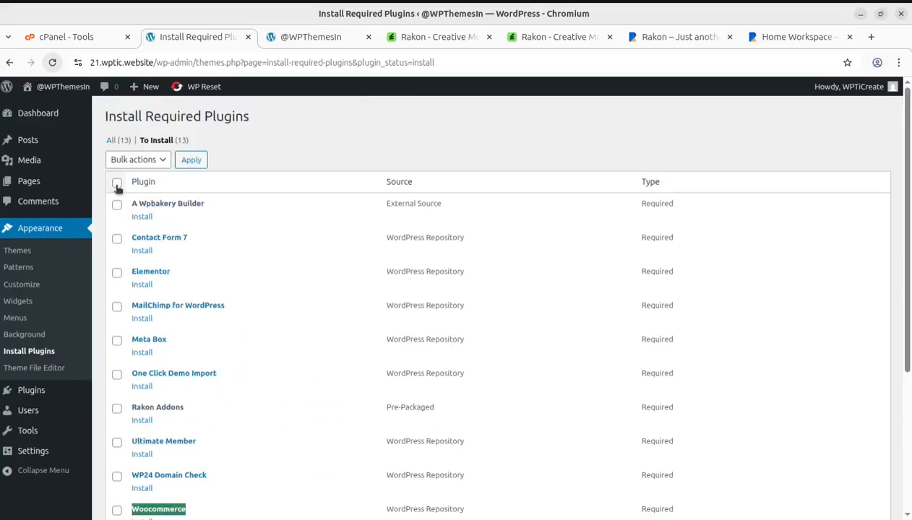
pyautogui.click(116, 183)
pyautogui.click(136, 160)
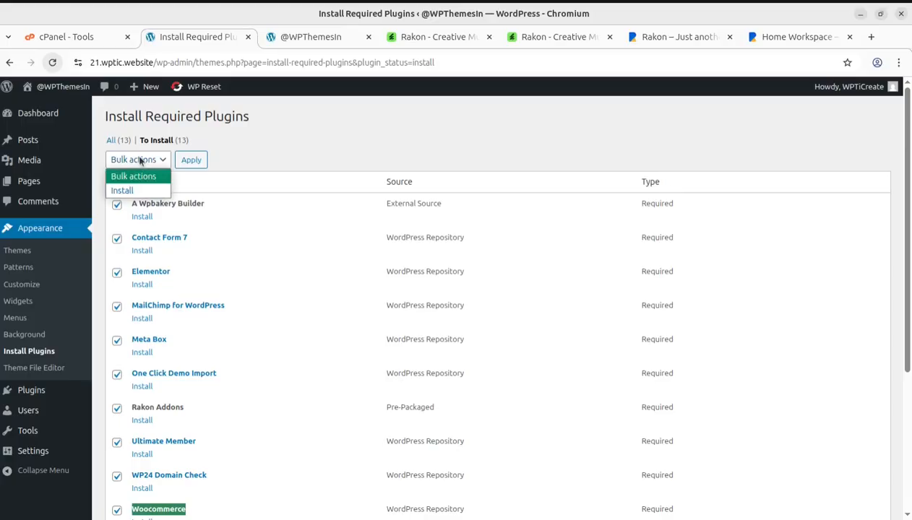
pyautogui.click(135, 191)
pyautogui.click(191, 164)
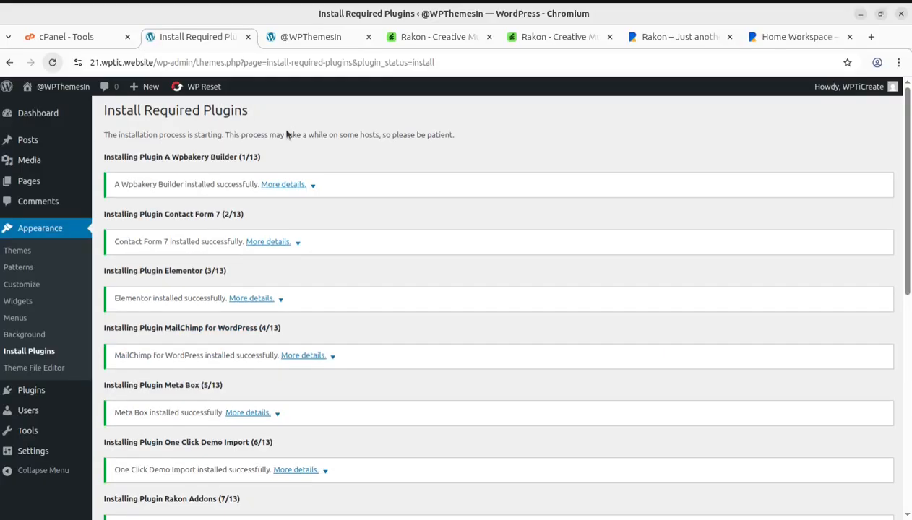
pyautogui.scroll(-6, 409, 165)
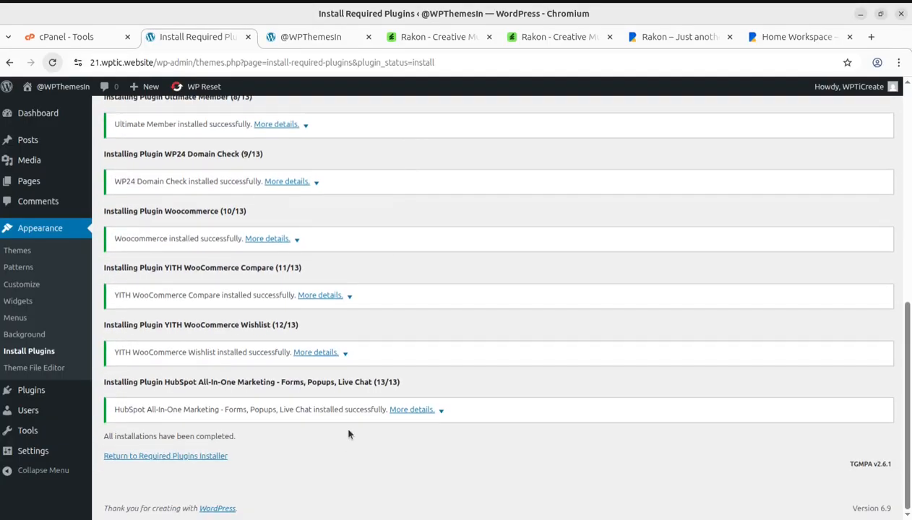
pyautogui.scroll(8, 238, 434)
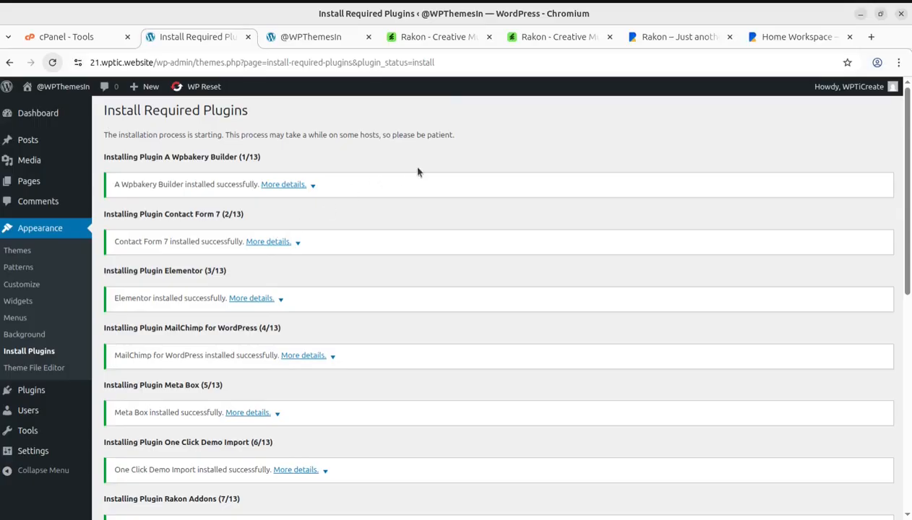
pyautogui.scroll(-4, 423, 246)
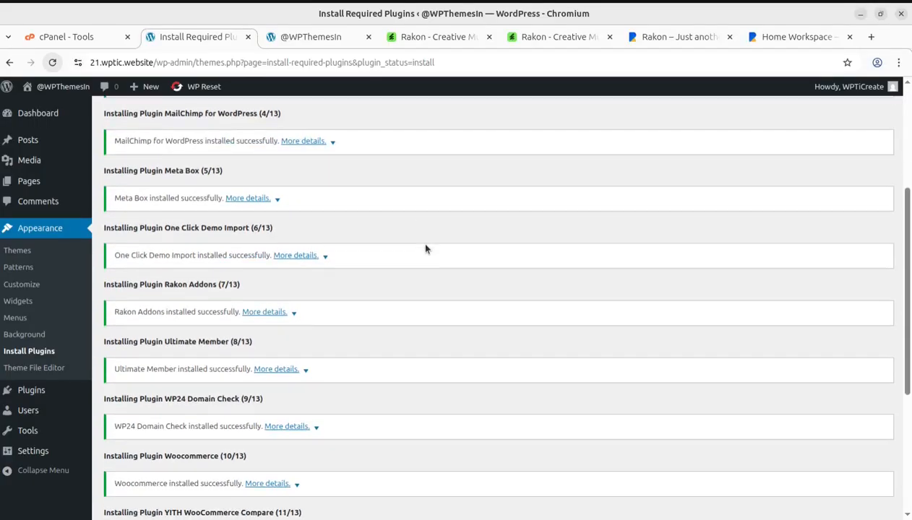
pyautogui.scroll(-4, 316, 382)
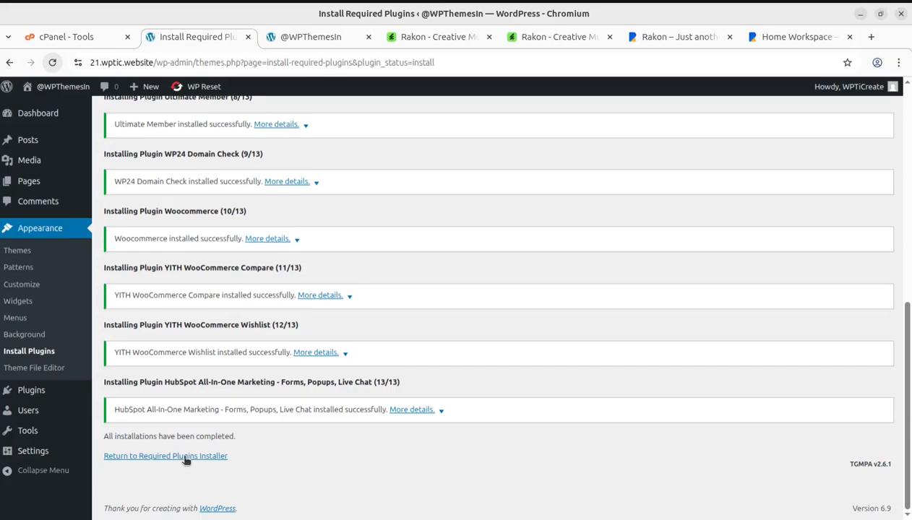
# Return to the required plugins installer and bulk-activate all the installed plugins
pyautogui.click(186, 456)
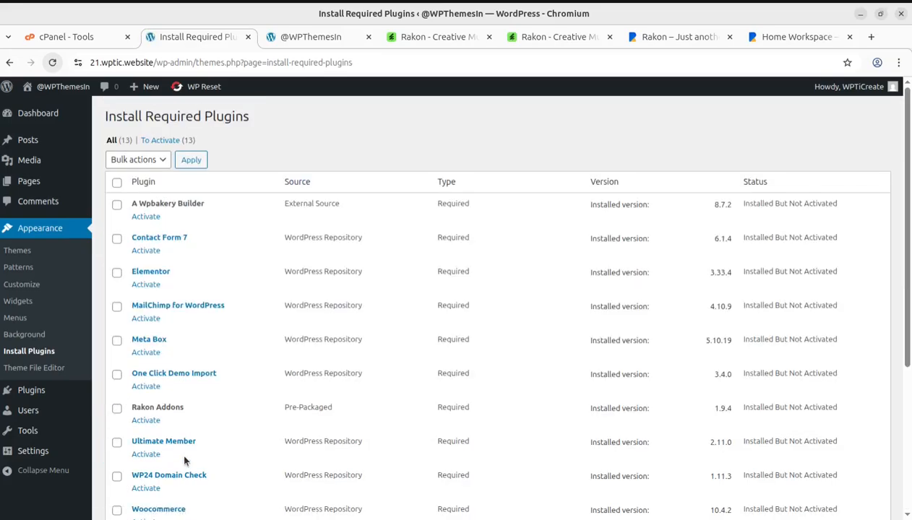
pyautogui.click(117, 183)
pyautogui.click(137, 159)
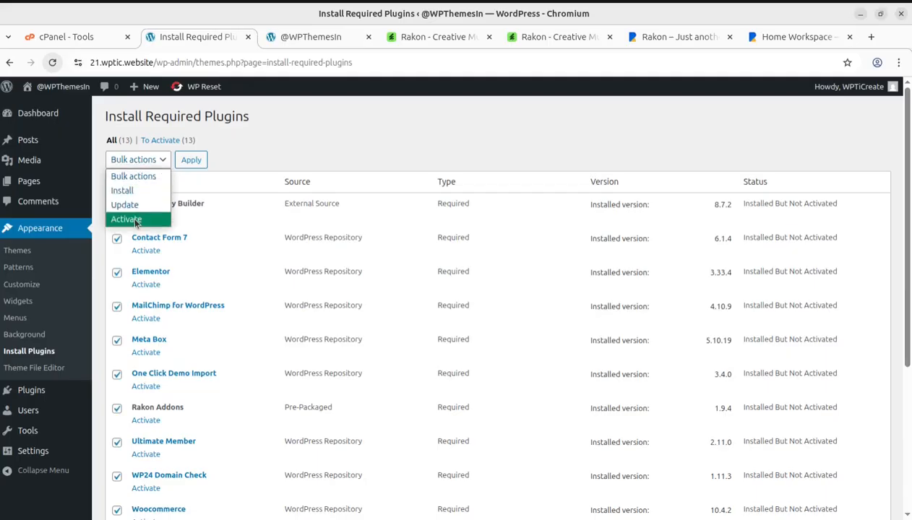
pyautogui.click(129, 217)
pyautogui.click(197, 163)
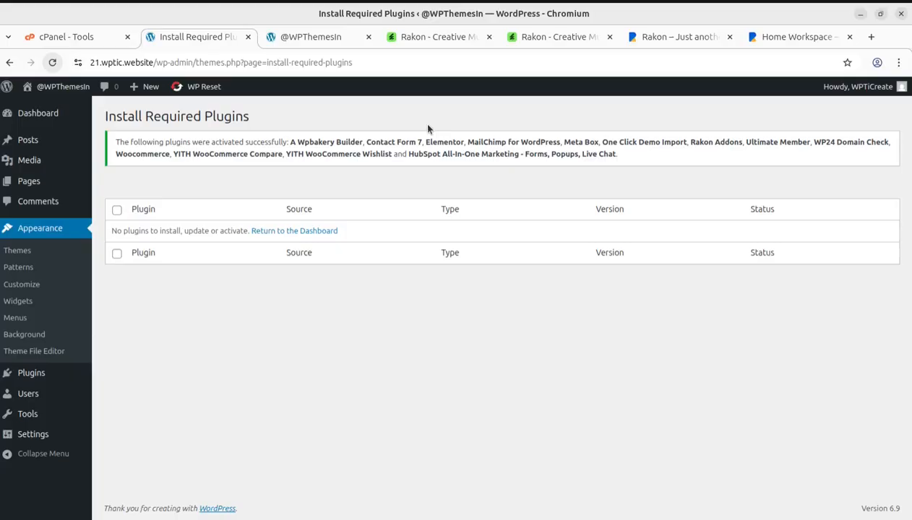
# Open the WordPress dashboard and look over its notices and the admin menu entries added by the plugins
pyautogui.click(37, 119)
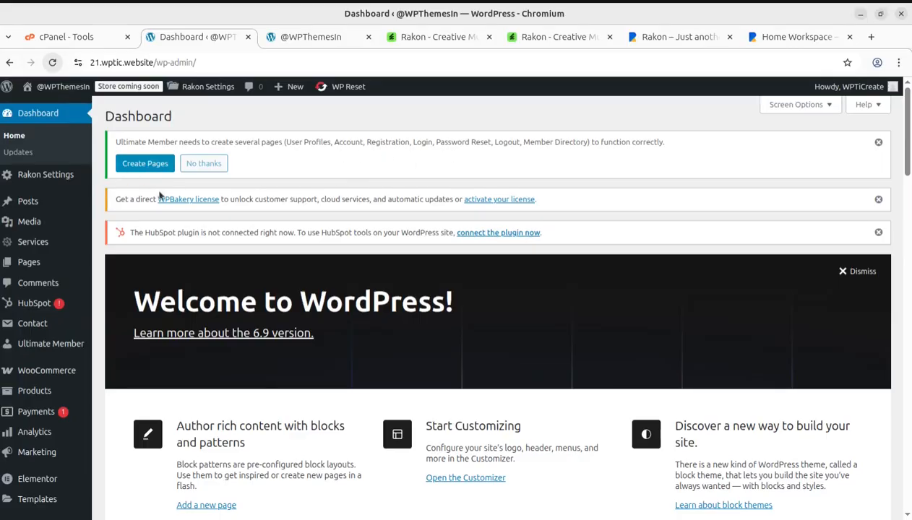
pyautogui.click(205, 166)
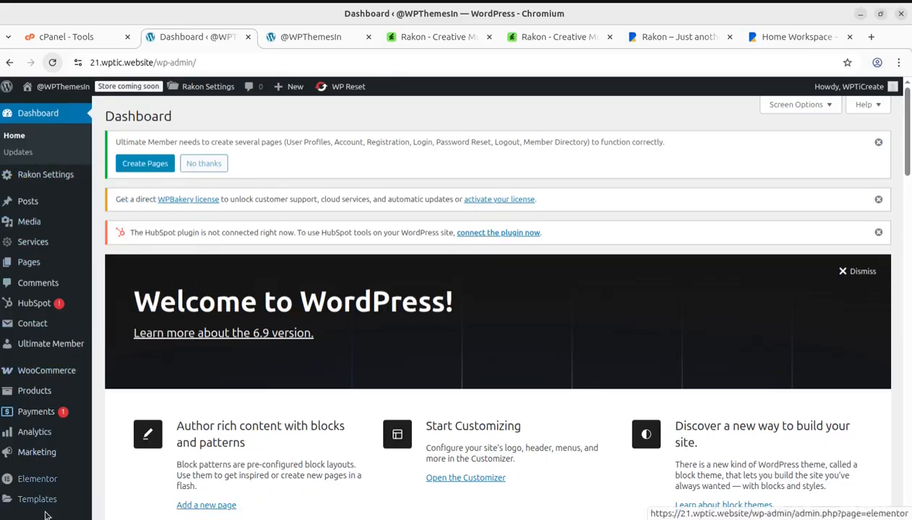
pyautogui.scroll(-5, 33, 447)
pyautogui.scroll(-3, 36, 457)
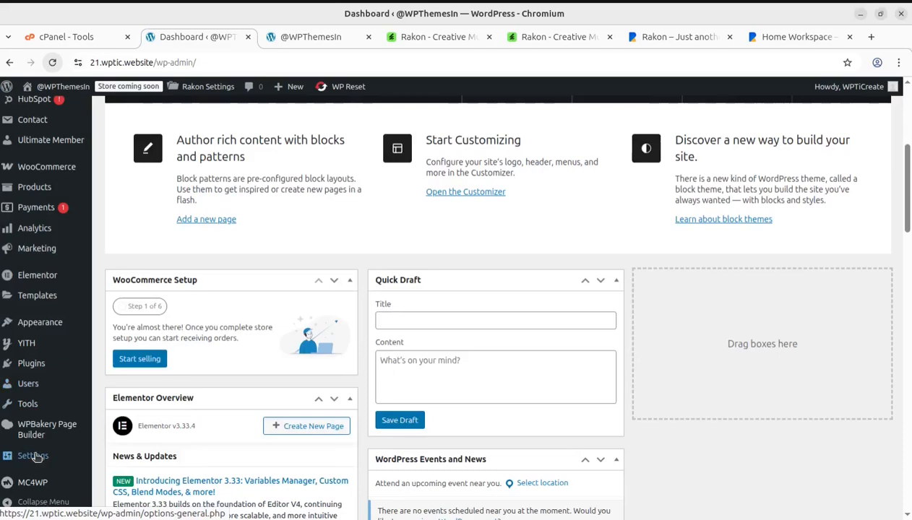
pyautogui.moveTo(41, 392)
pyautogui.scroll(8, 41, 392)
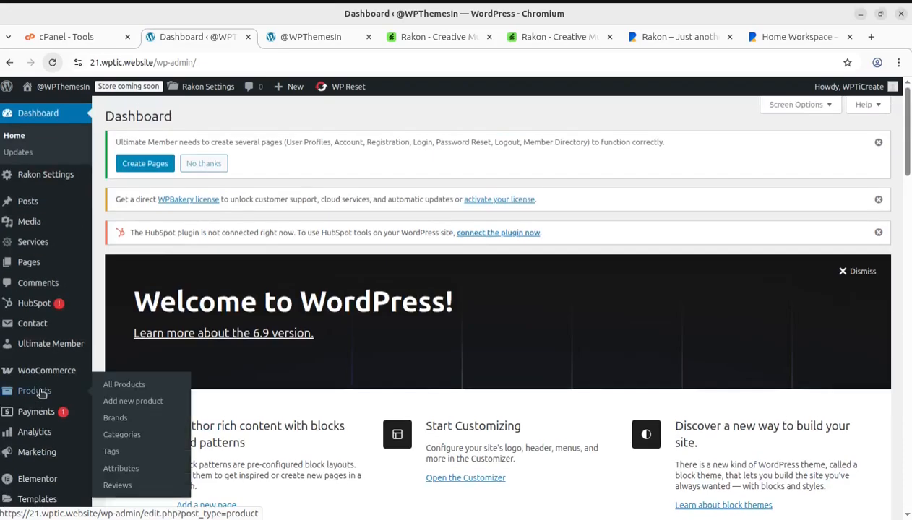
# Reload the site's front page and inspect how the blog looks with the Rakon theme active
pyautogui.click(311, 36)
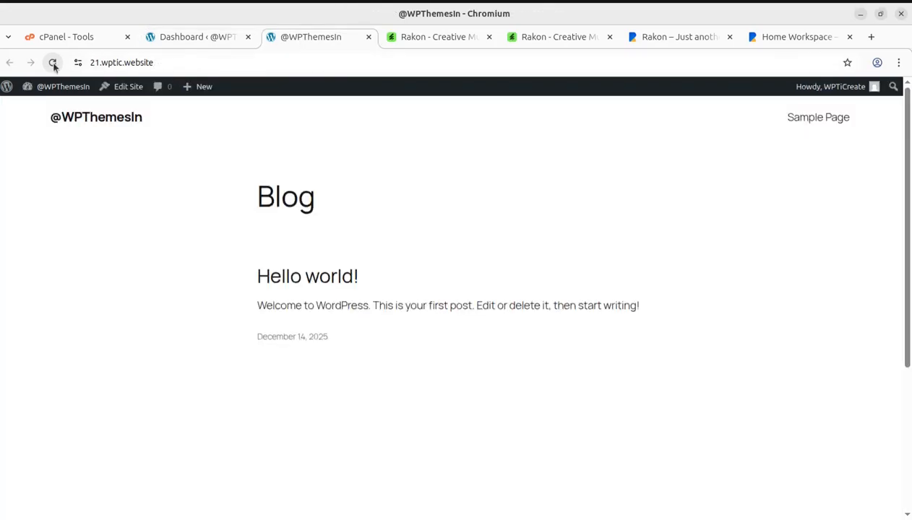
pyautogui.click(53, 63)
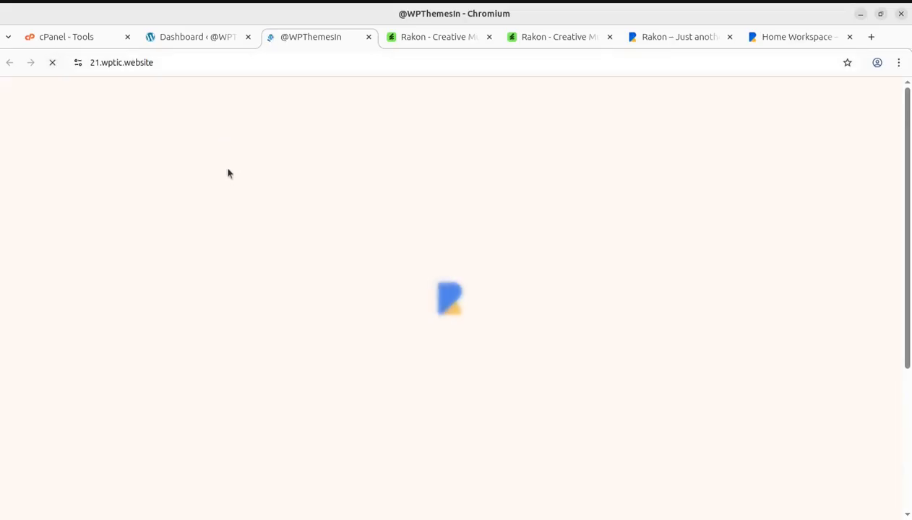
pyautogui.scroll(-3, 356, 281)
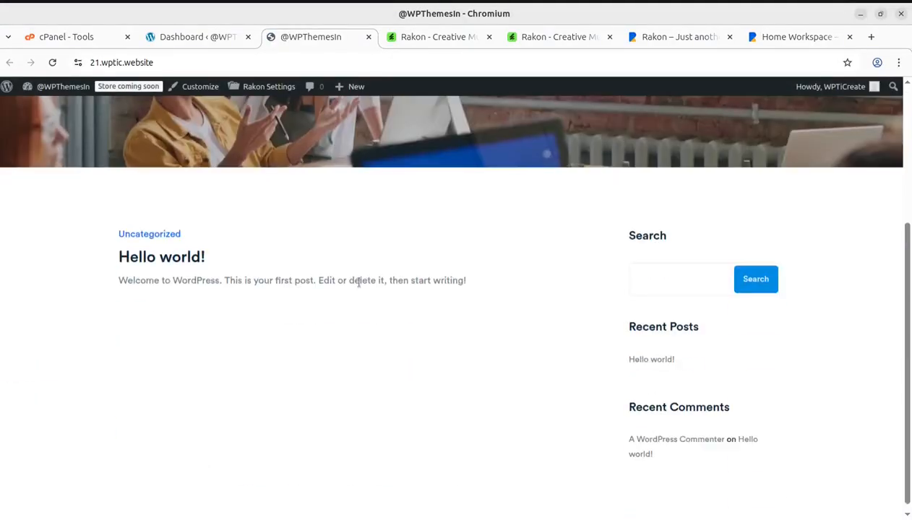
pyautogui.scroll(3, 359, 282)
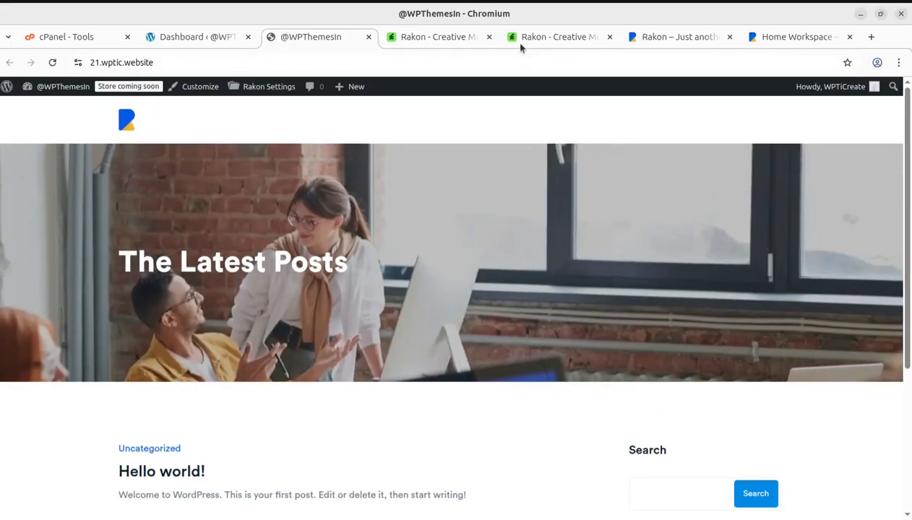
# Switch to Rakon's ThemeForest item page and look through the theme's full-screen live preview
pyautogui.click(412, 38)
pyautogui.scroll(5, 243, 316)
pyautogui.click(526, 36)
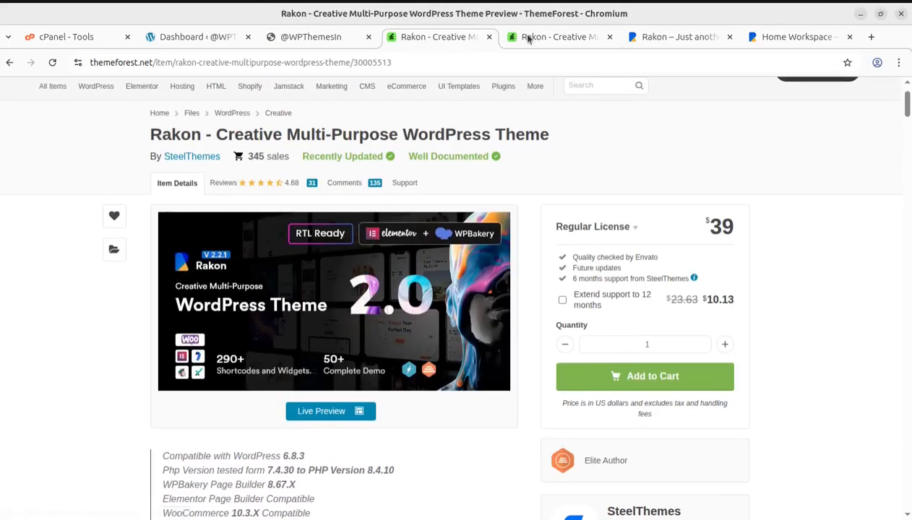
pyautogui.scroll(-3, 326, 368)
pyautogui.scroll(-5, 327, 368)
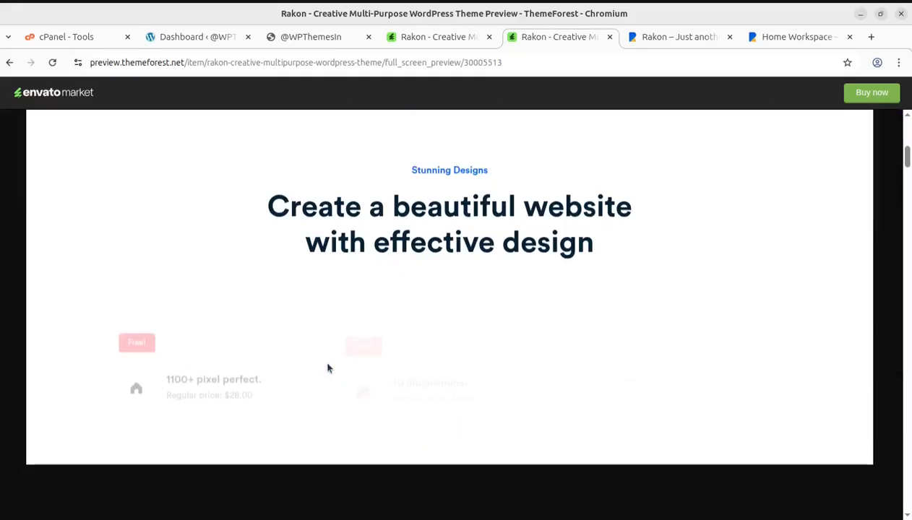
pyautogui.scroll(4, 326, 367)
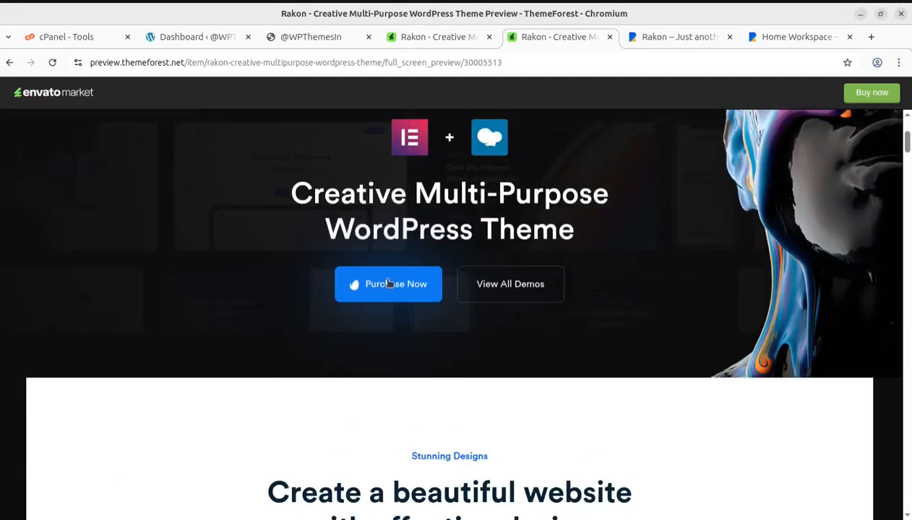
# View all demos in the Rakon live preview and browse the Demo Websites section
pyautogui.click(488, 292)
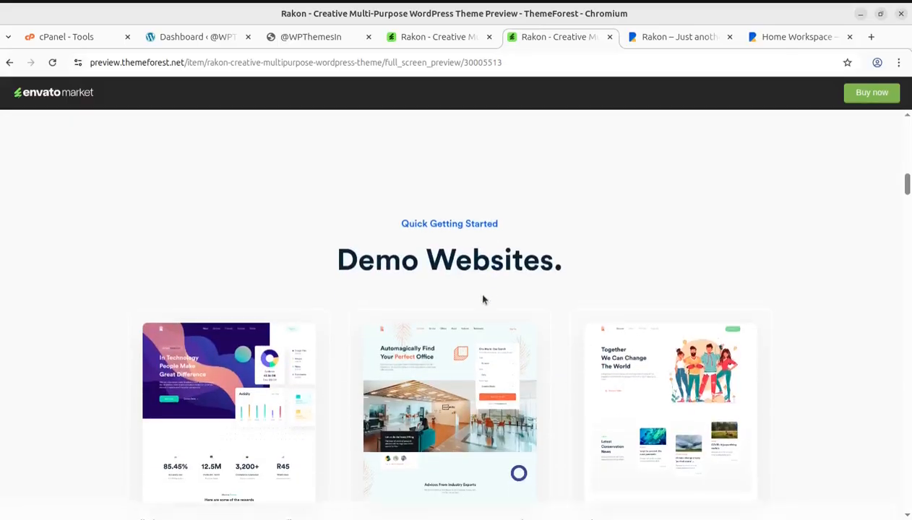
pyautogui.scroll(-3, 482, 299)
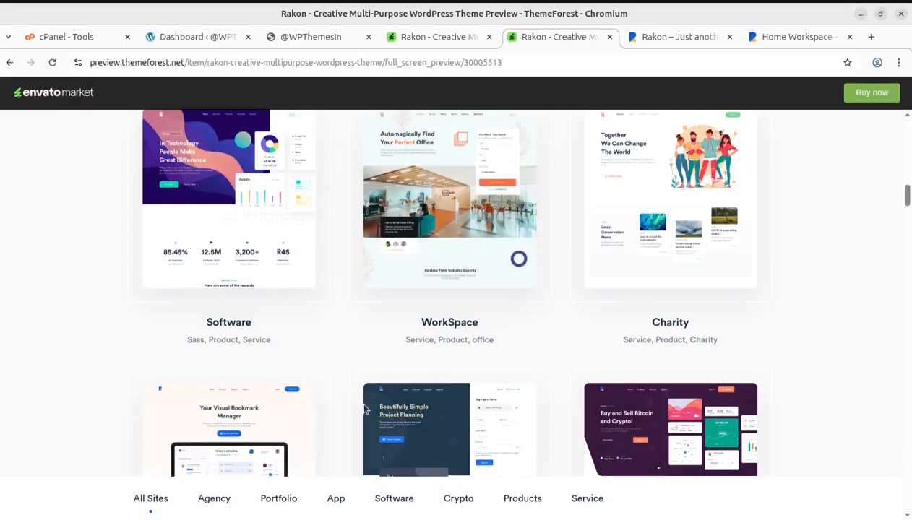
pyautogui.scroll(-5, 775, 423)
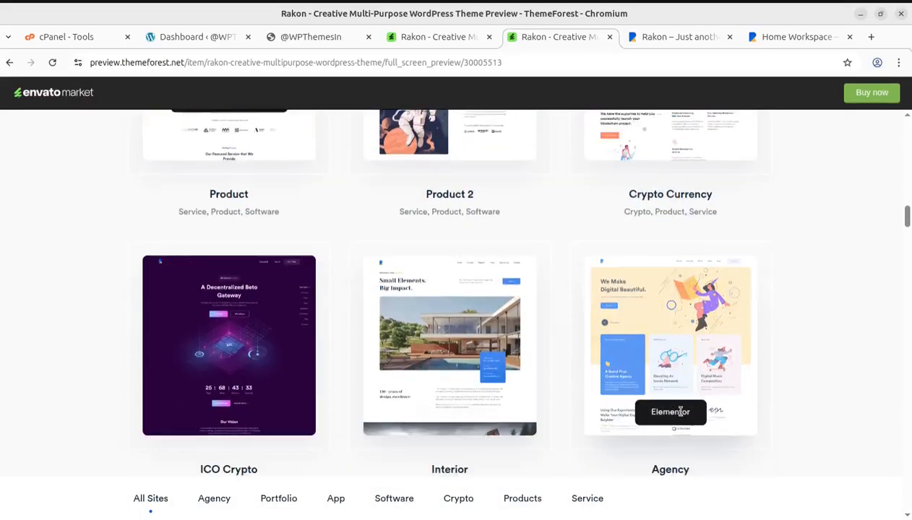
pyautogui.scroll(-3, 525, 389)
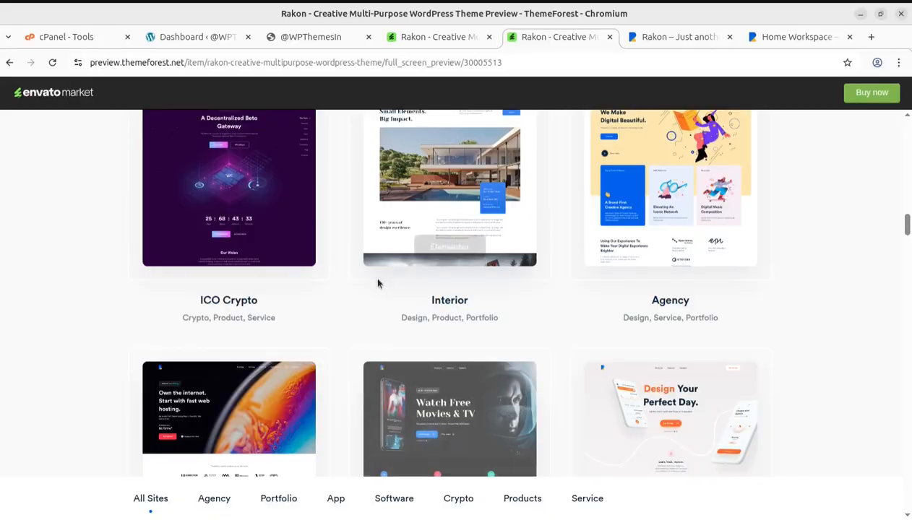
# Return to the WordPress admin and open the One Click Demo Import page
pyautogui.click(198, 37)
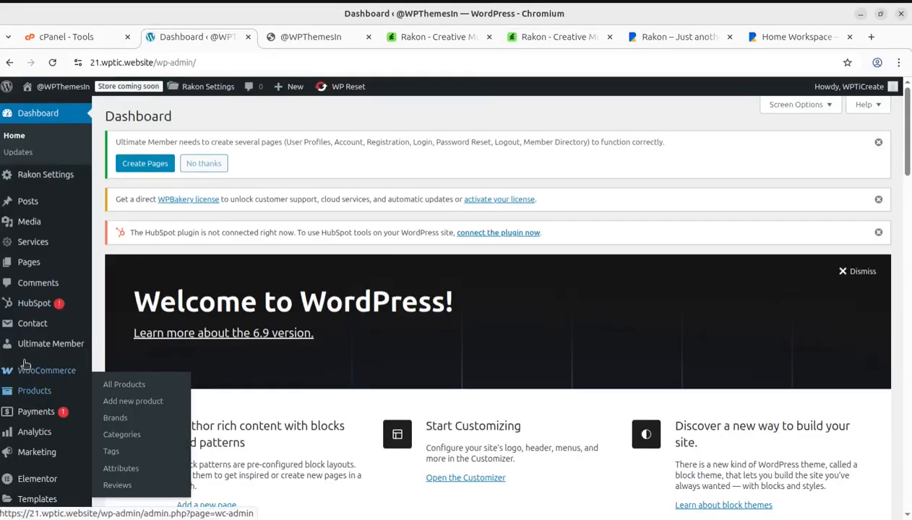
pyautogui.moveTo(57, 389)
pyautogui.scroll(-2, 58, 389)
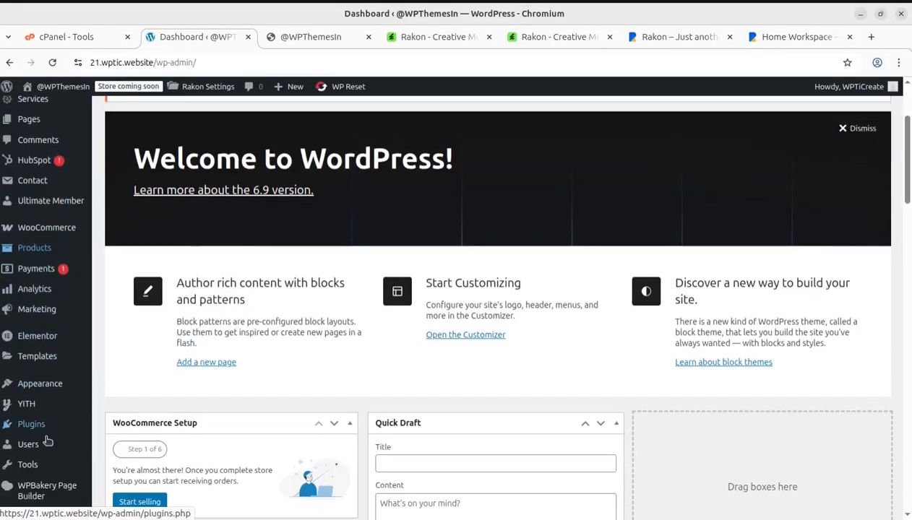
pyautogui.moveTo(10, 388)
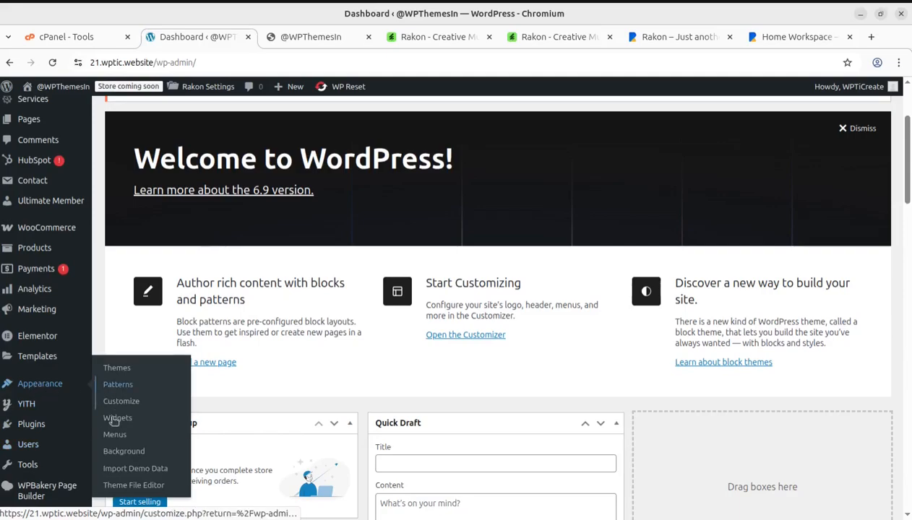
pyautogui.click(123, 471)
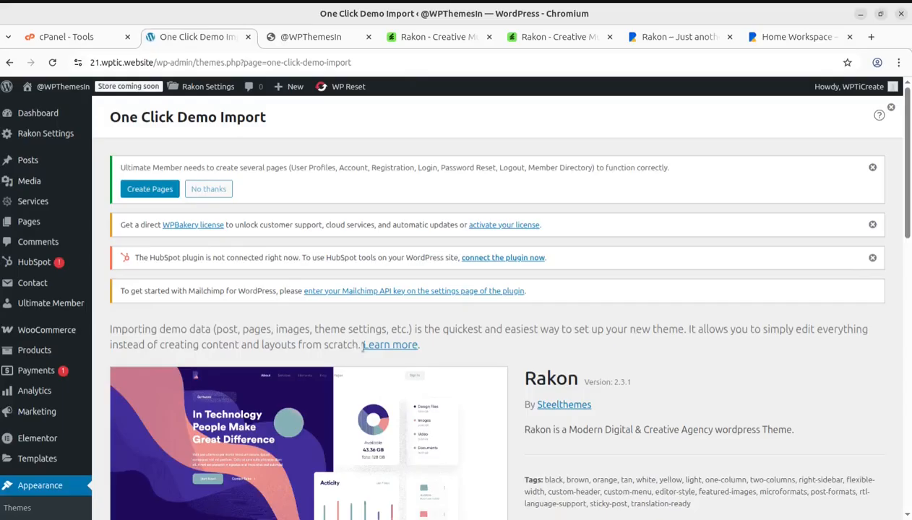
# Review the importable Rakon demos, filtering by the Rakon category and returning to all demos
pyautogui.scroll(-4, 373, 367)
pyautogui.scroll(-10, 372, 366)
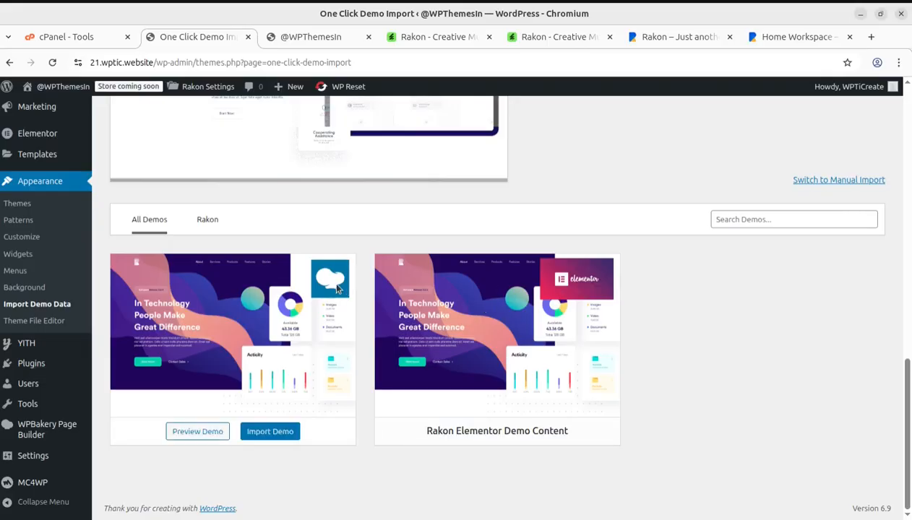
pyautogui.click(208, 224)
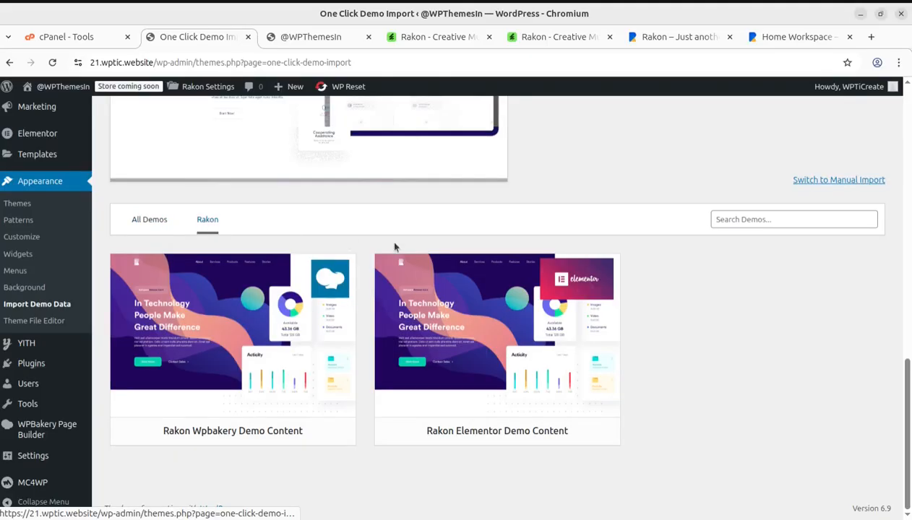
pyautogui.click(149, 219)
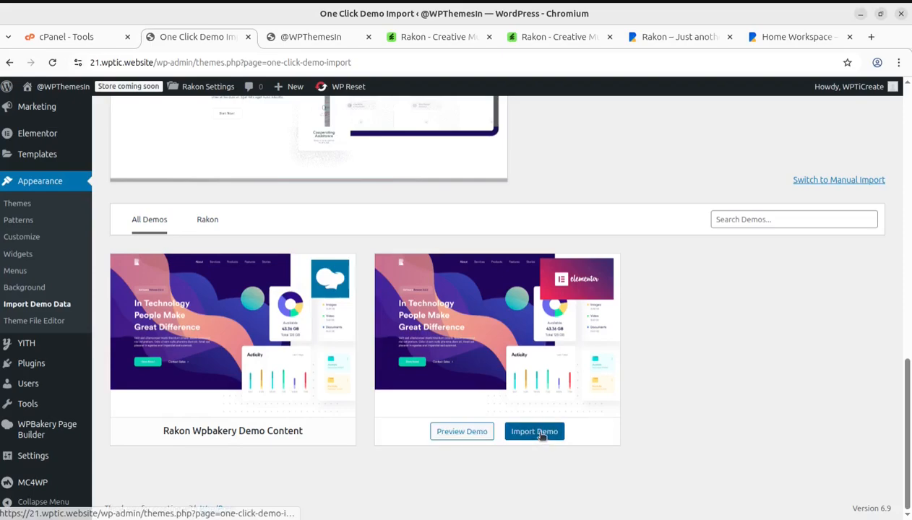
# Start importing the Rakon Elementor Demo Content without adding any of the recommended plugins
pyautogui.click(541, 436)
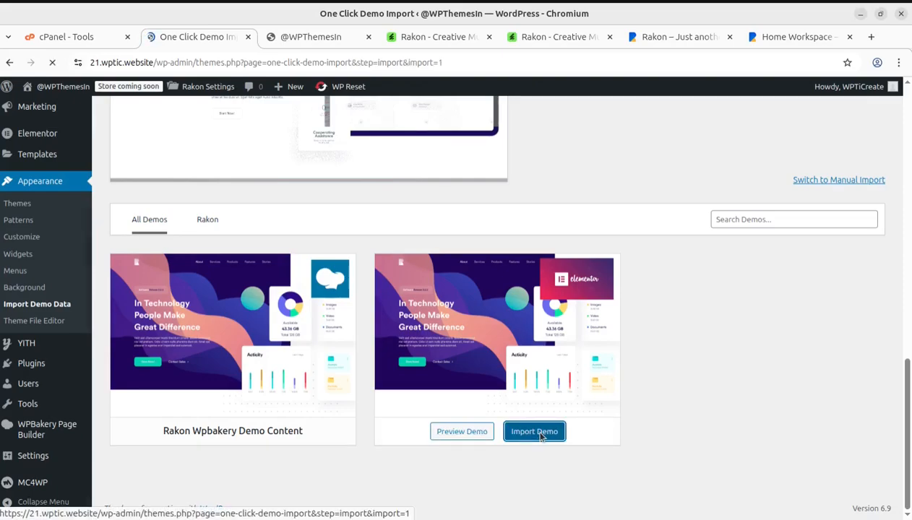
pyautogui.scroll(-5, 499, 349)
pyautogui.scroll(4, 417, 413)
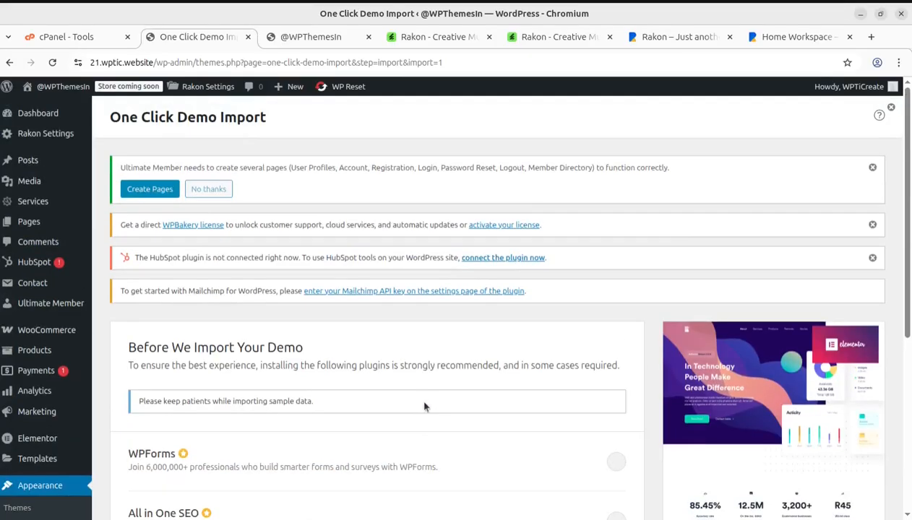
pyautogui.scroll(-3, 425, 404)
pyautogui.click(587, 510)
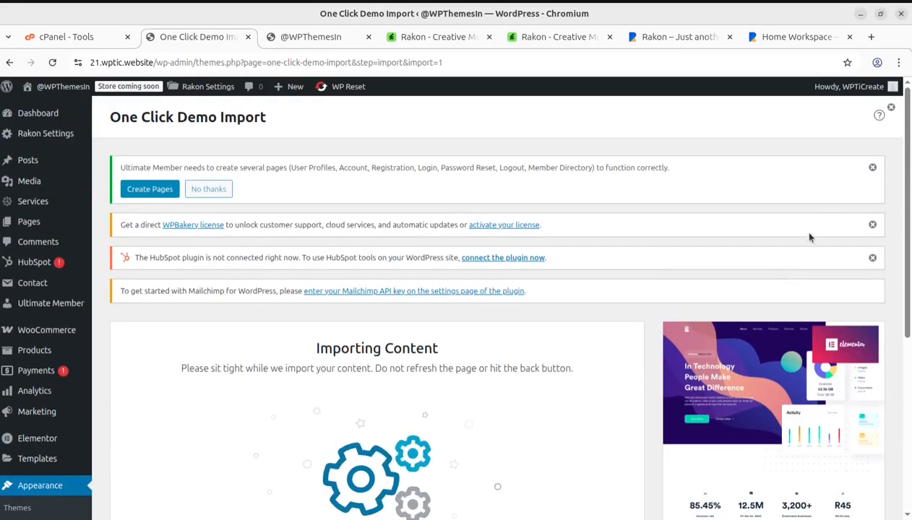
# Dismiss the Ultimate Member, WPBakery license and HubSpot notices on the demo import page
pyautogui.click(872, 167)
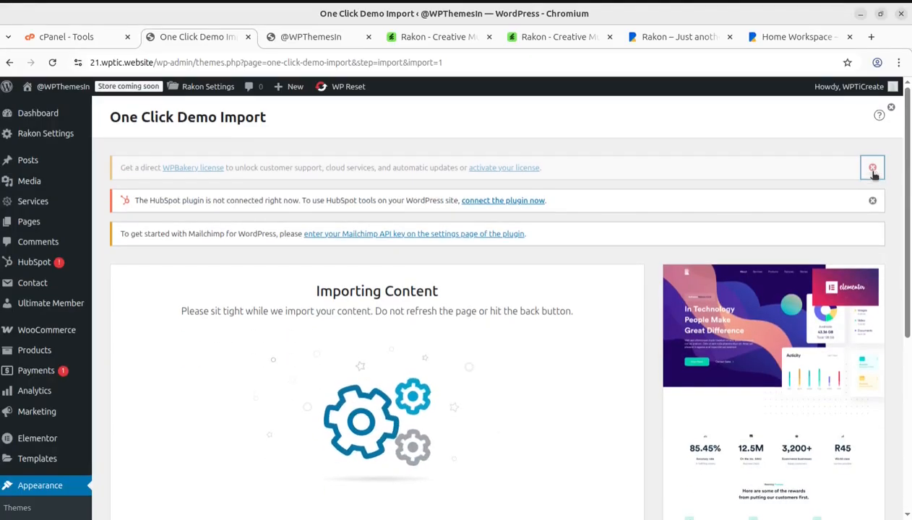
pyautogui.click(872, 167)
pyautogui.click(872, 167)
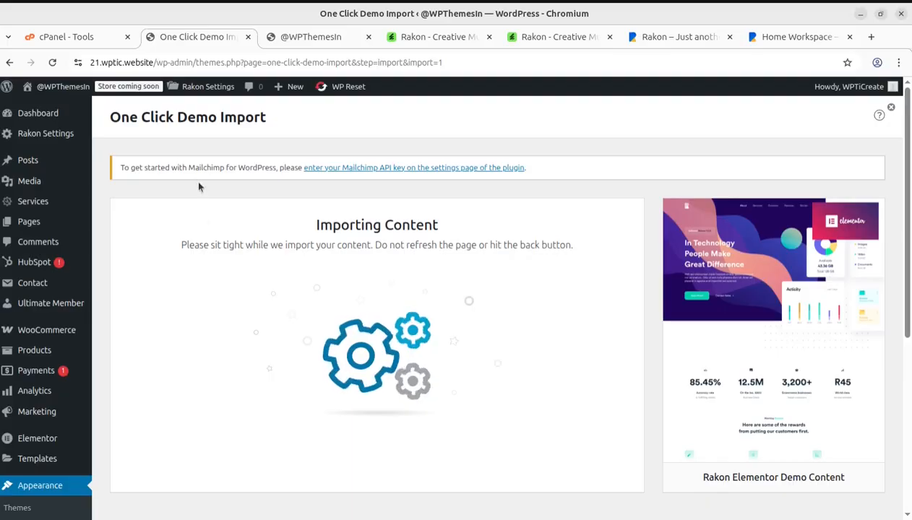
# Check the import progress in the Media Library in a separate tab and return to the demo import page
pyautogui.moveTo(51, 182)
pyautogui.middleClick(114, 184)
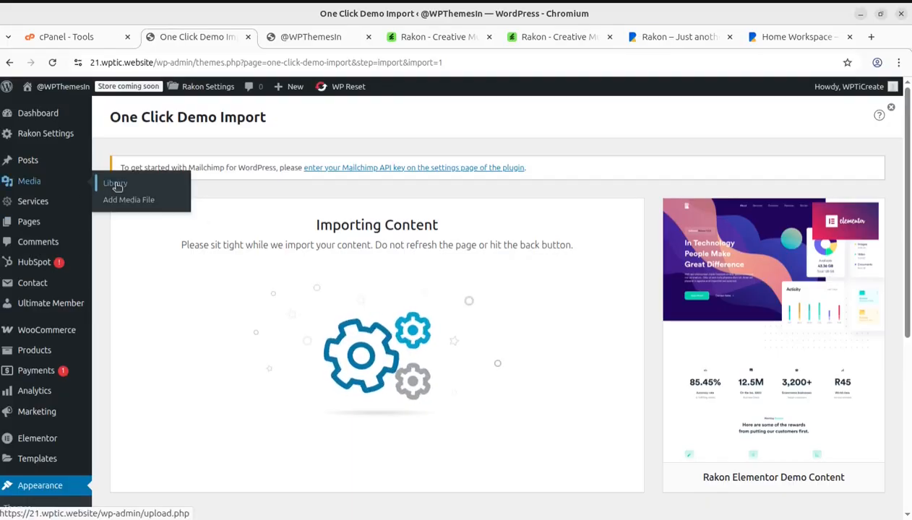
pyautogui.click(261, 40)
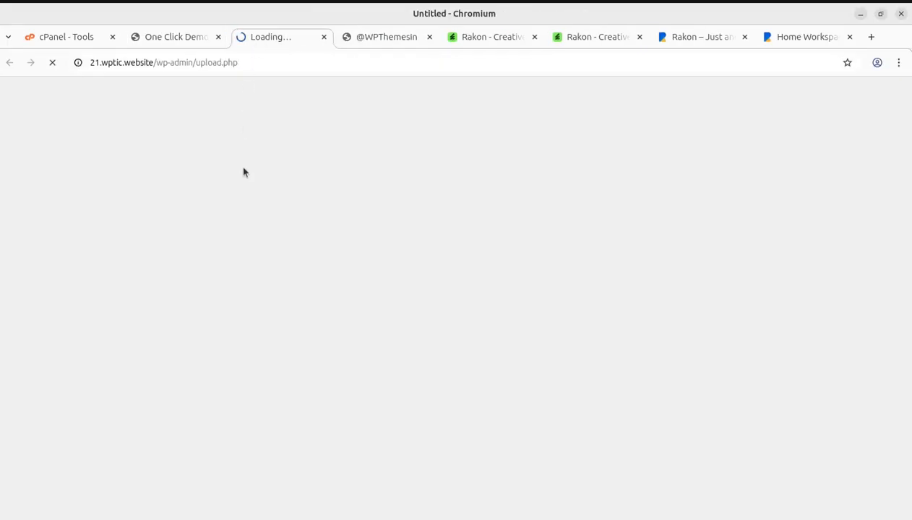
pyautogui.scroll(-4, 314, 270)
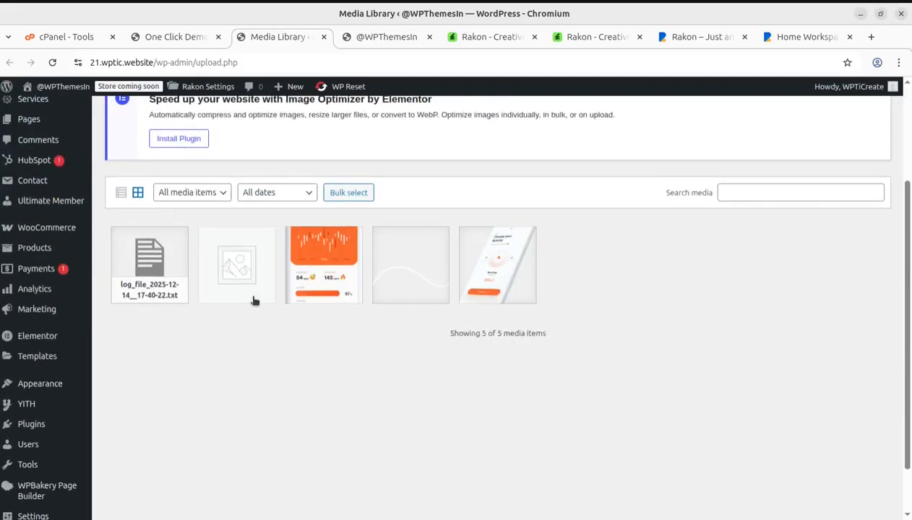
pyautogui.click(163, 42)
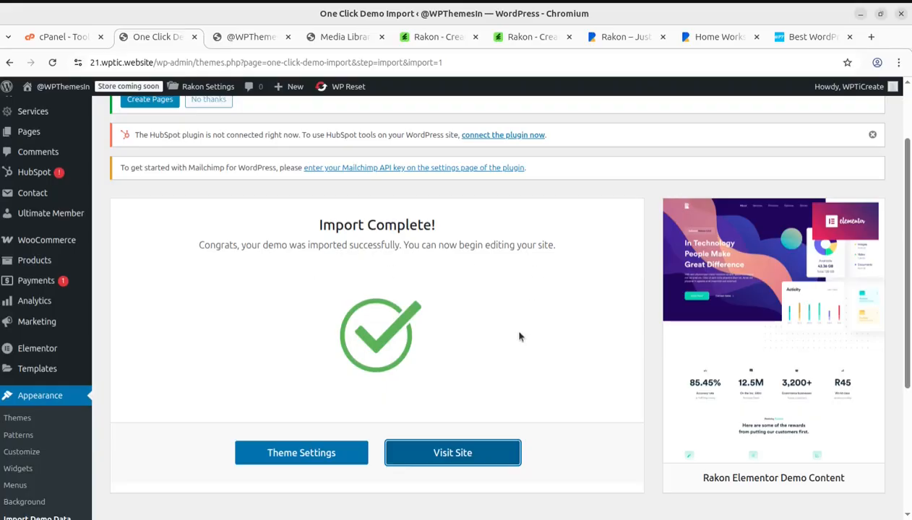
# Switch to the site's front page and look through the imported Rakon demo homepage
pyautogui.click(253, 40)
pyautogui.scroll(-3, 535, 315)
pyautogui.scroll(2, 535, 313)
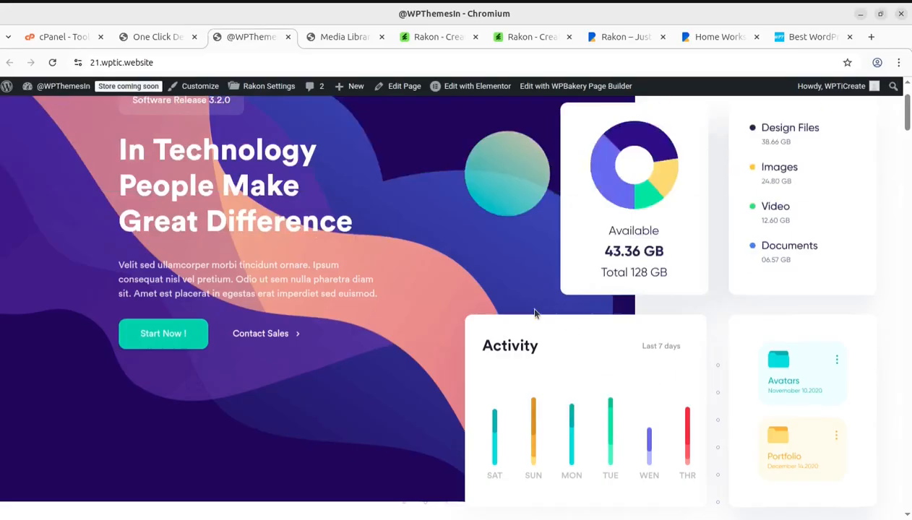
pyautogui.scroll(1, 535, 314)
pyautogui.scroll(-10, 443, 274)
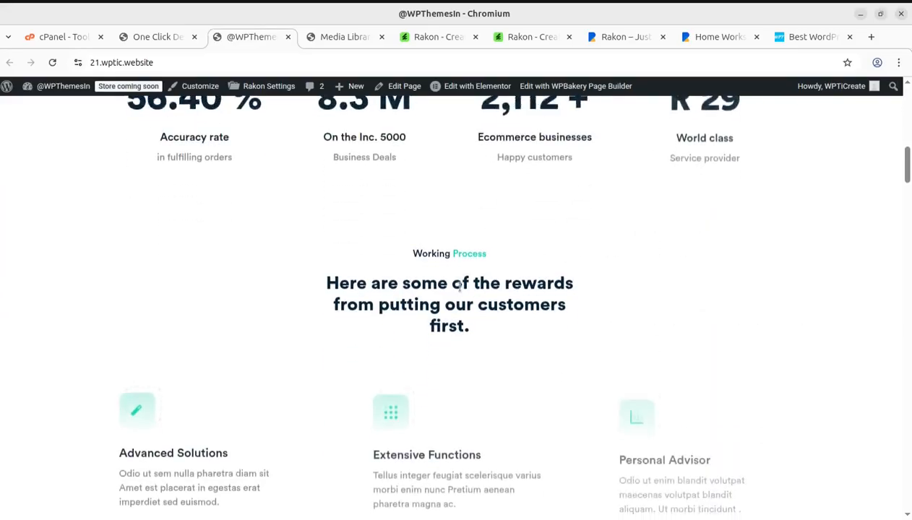
pyautogui.scroll(-15, 460, 289)
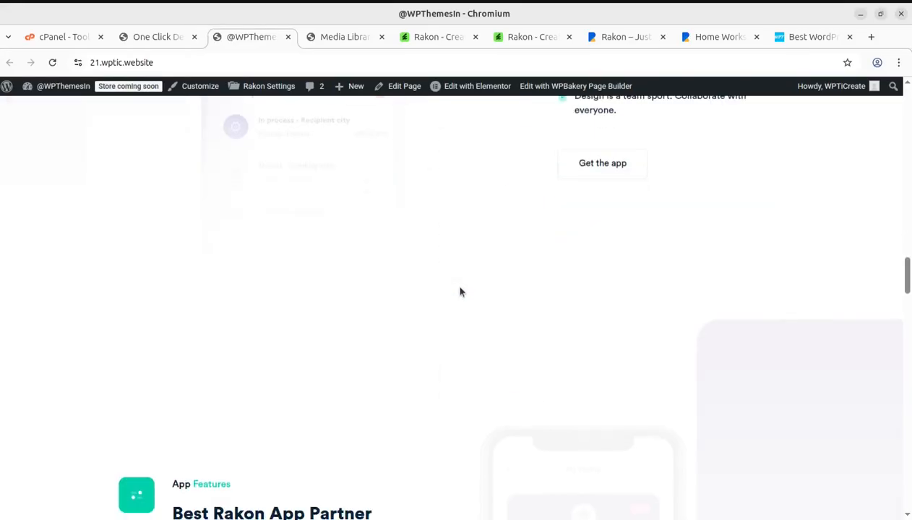
# Reload the Media Library and look through the media items imported with the demo
pyautogui.click(332, 37)
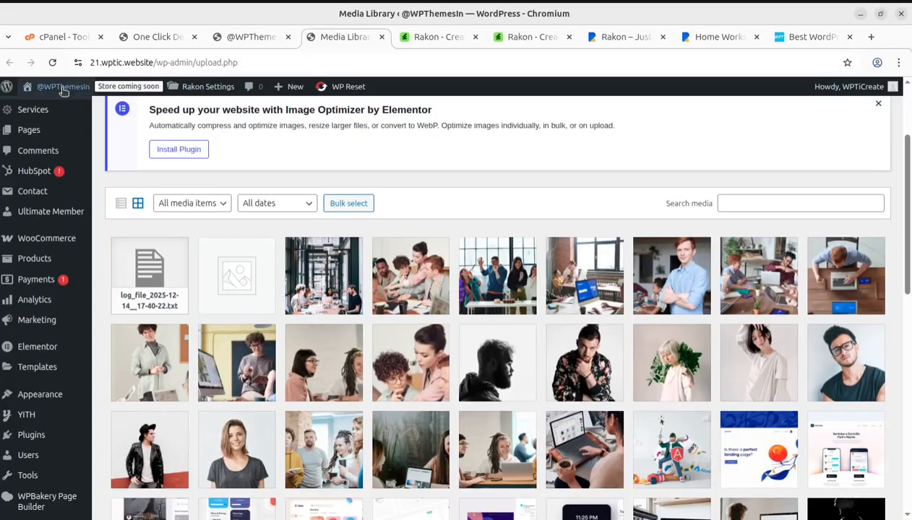
pyautogui.click(52, 62)
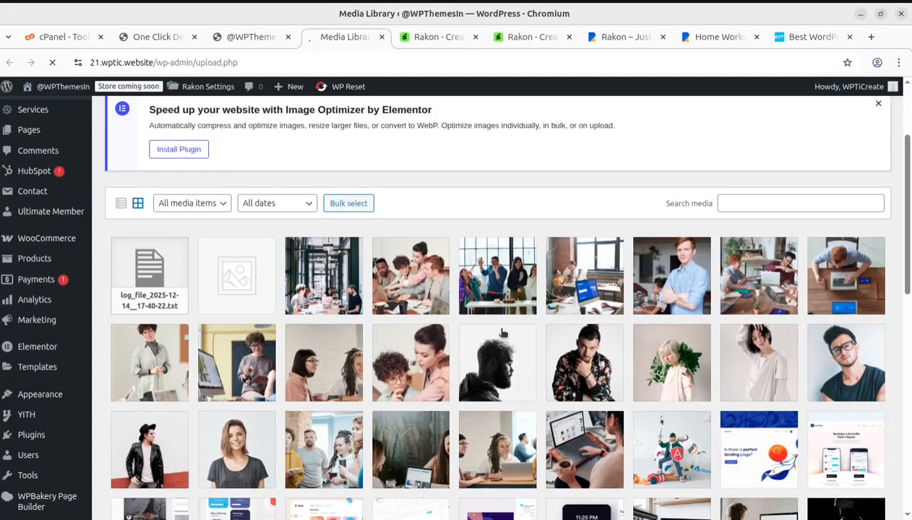
pyautogui.scroll(-10, 503, 332)
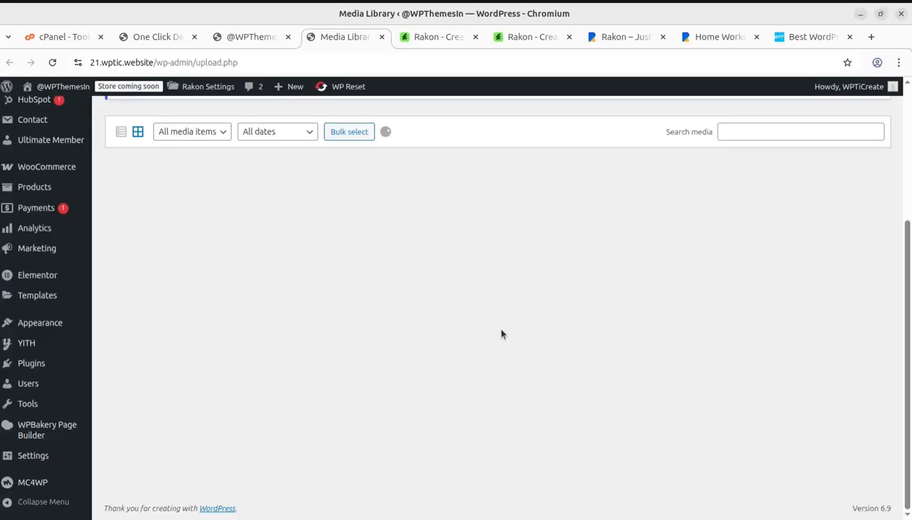
pyautogui.scroll(-10, 503, 333)
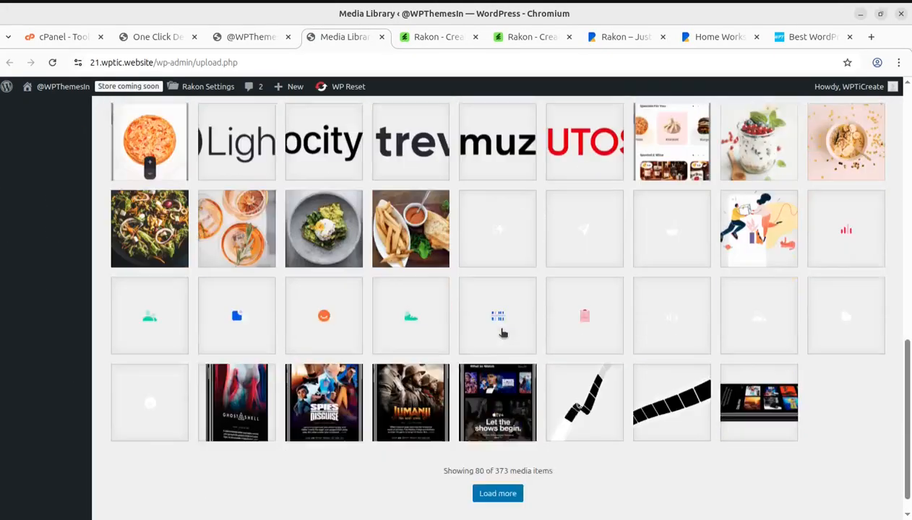
pyautogui.scroll(-1, 503, 332)
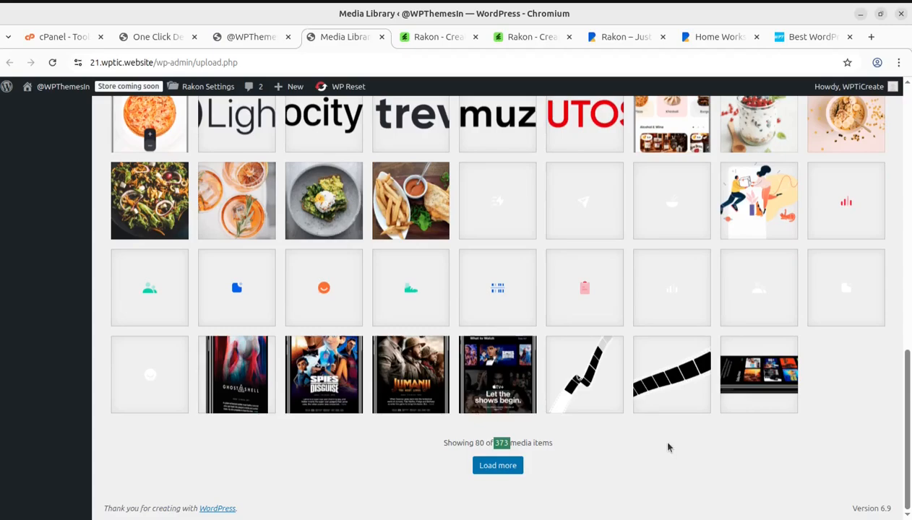
pyautogui.scroll(20, 344, 377)
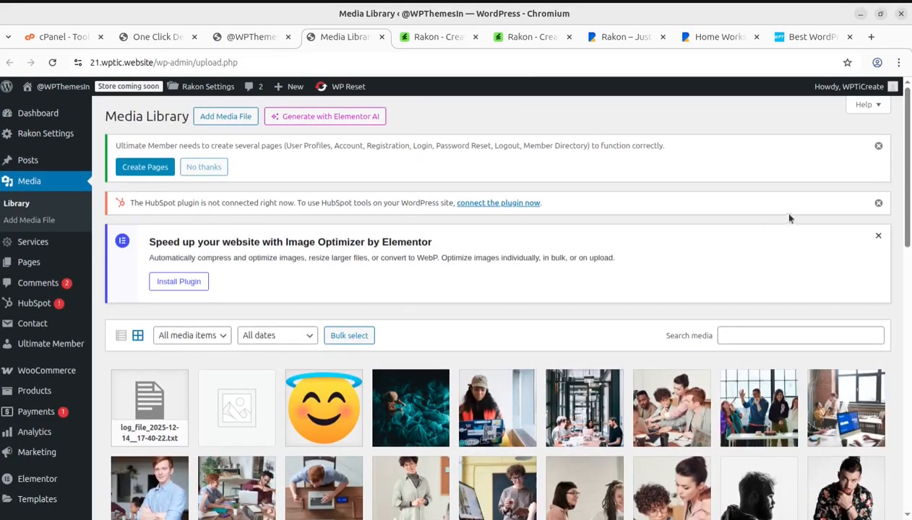
# Dismiss the Ultimate Member, HubSpot and Elementor Image Optimizer notices in the Media Library
pyautogui.click(878, 146)
pyautogui.click(879, 146)
pyautogui.click(879, 147)
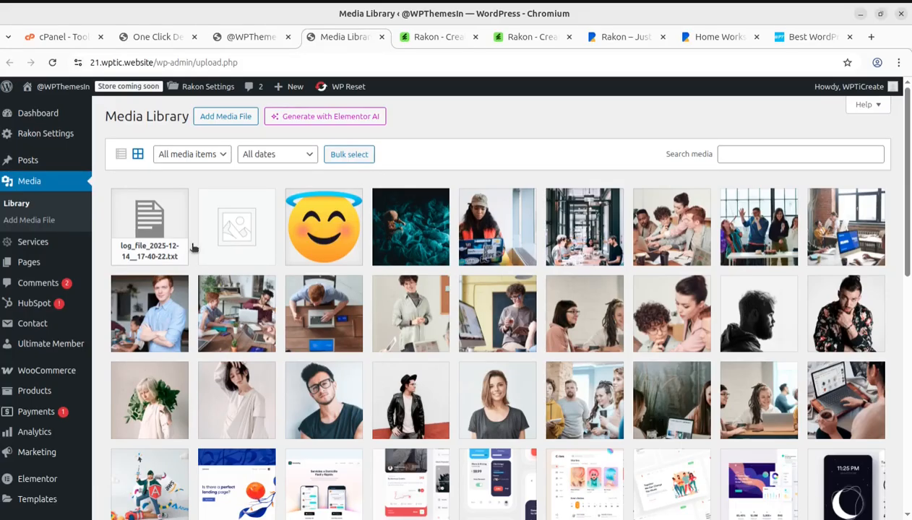
# Show the hosting's cPanel Tools page, switch to the WP Themes website and browse the articles on its homepage
pyautogui.click(57, 40)
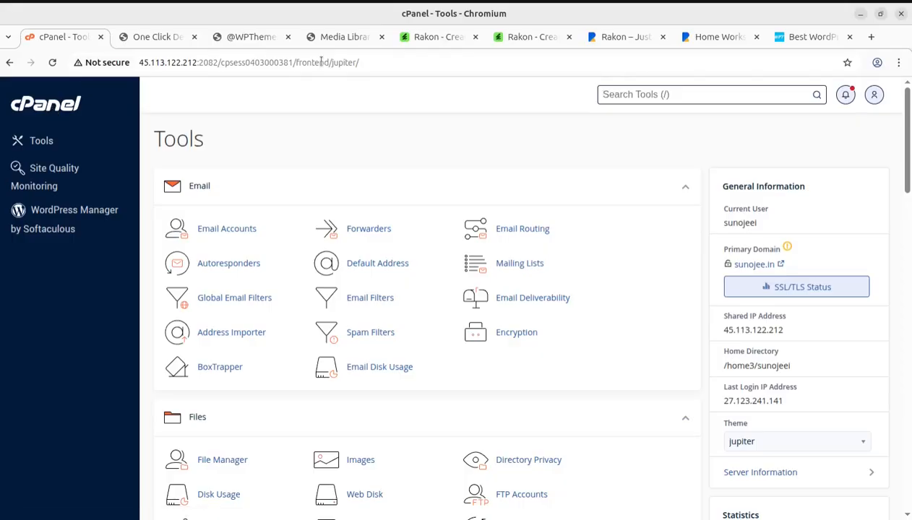
pyautogui.click(797, 42)
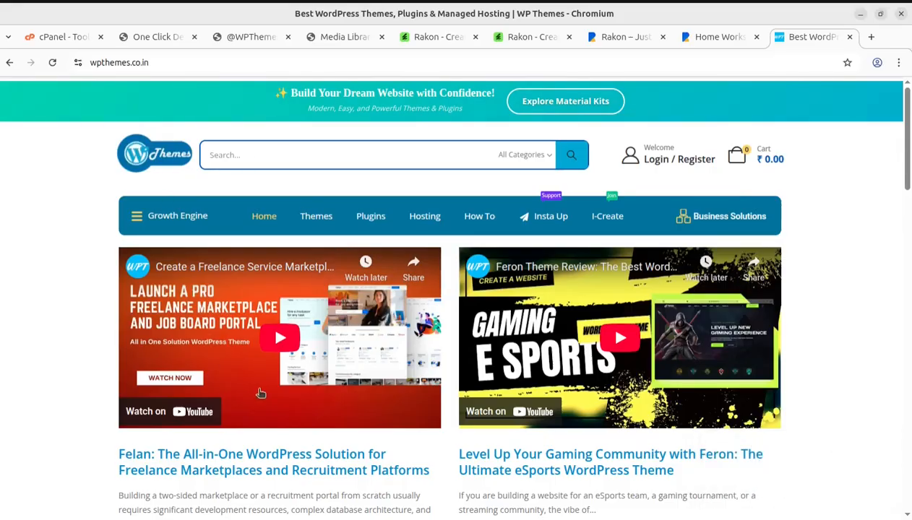
pyautogui.scroll(-5, 281, 399)
pyautogui.scroll(-15, 280, 399)
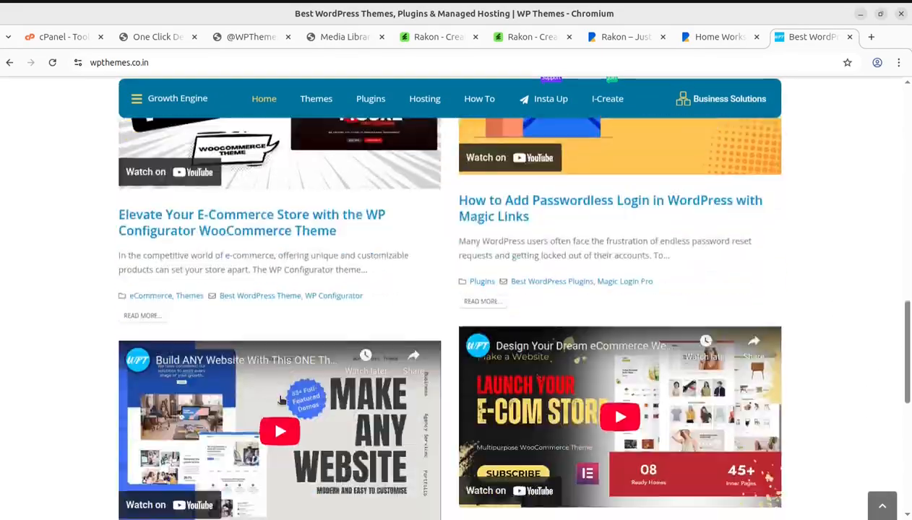
pyautogui.scroll(10, 282, 400)
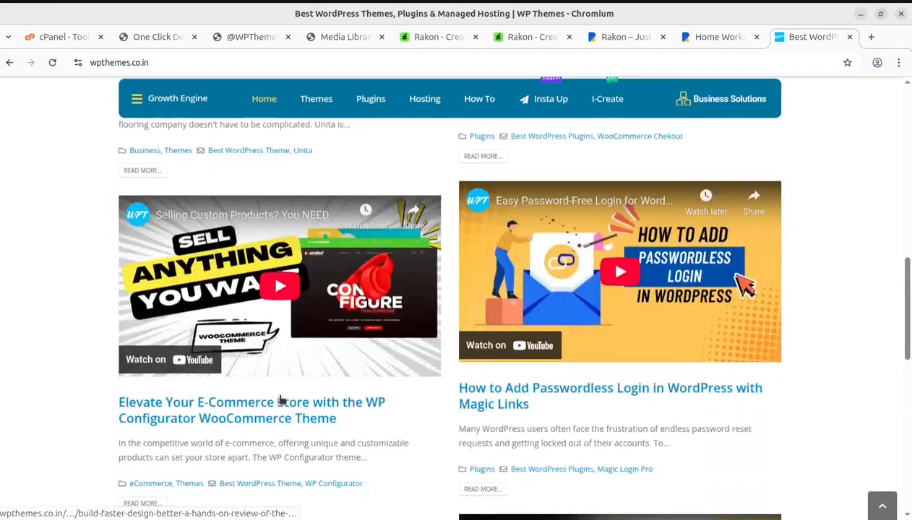
pyautogui.scroll(4, 273, 366)
pyautogui.scroll(4, 273, 366)
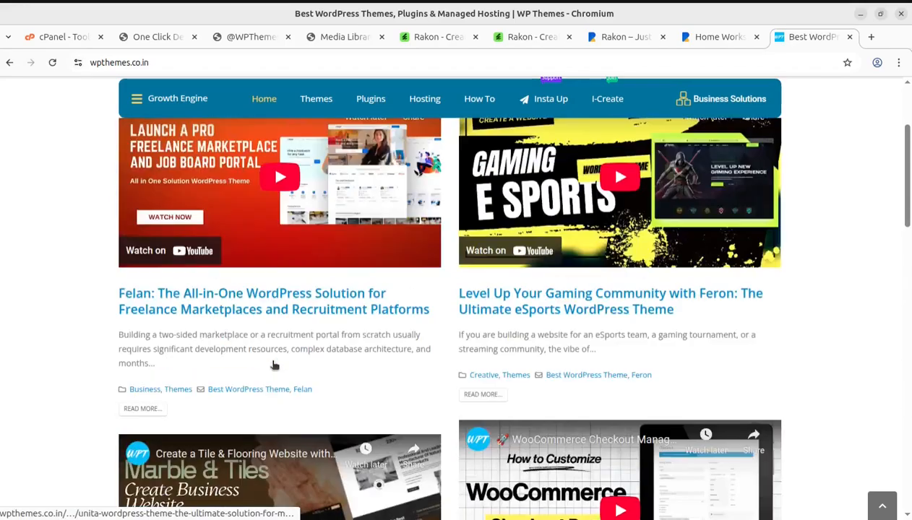
pyautogui.scroll(3, 274, 366)
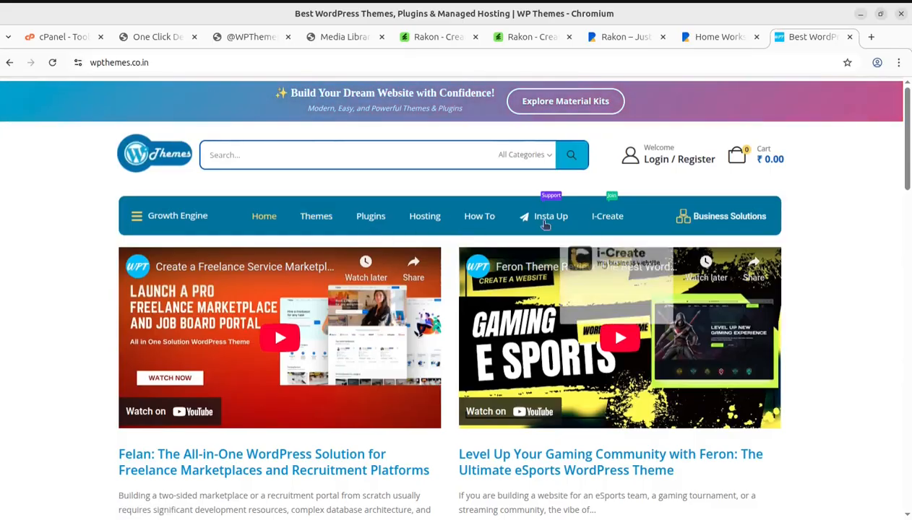
# Open the i-Create website from the WP Themes site and bring up its support chat
pyautogui.moveTo(607, 217)
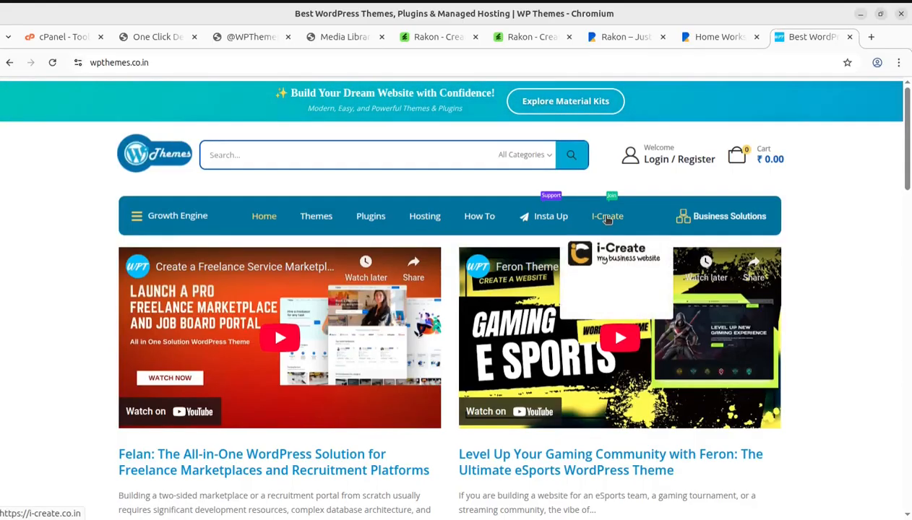
pyautogui.click(613, 257)
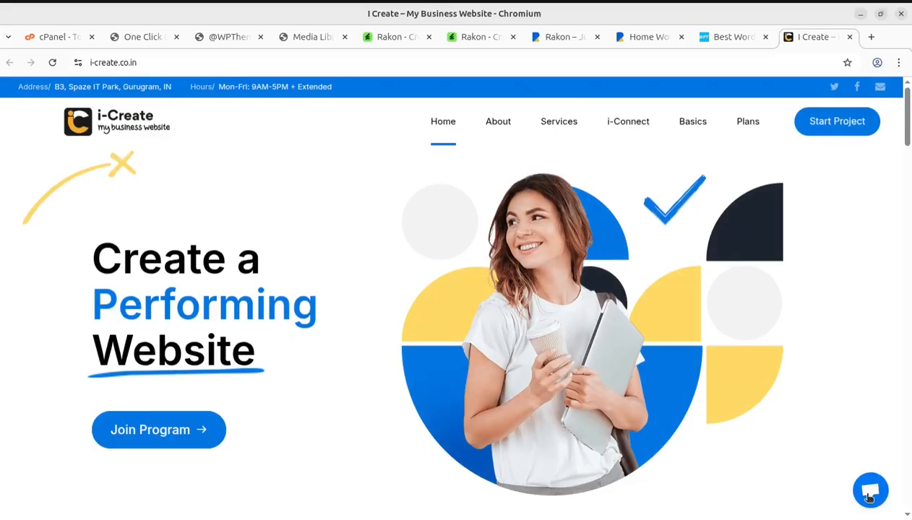
pyautogui.click(870, 495)
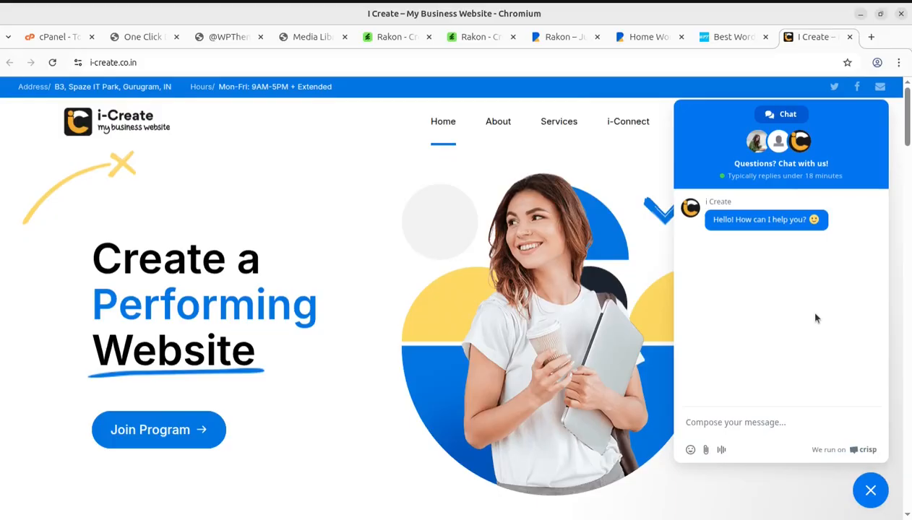
# Close the support chat, then the i-Create and WP Themes websites
pyautogui.click(870, 493)
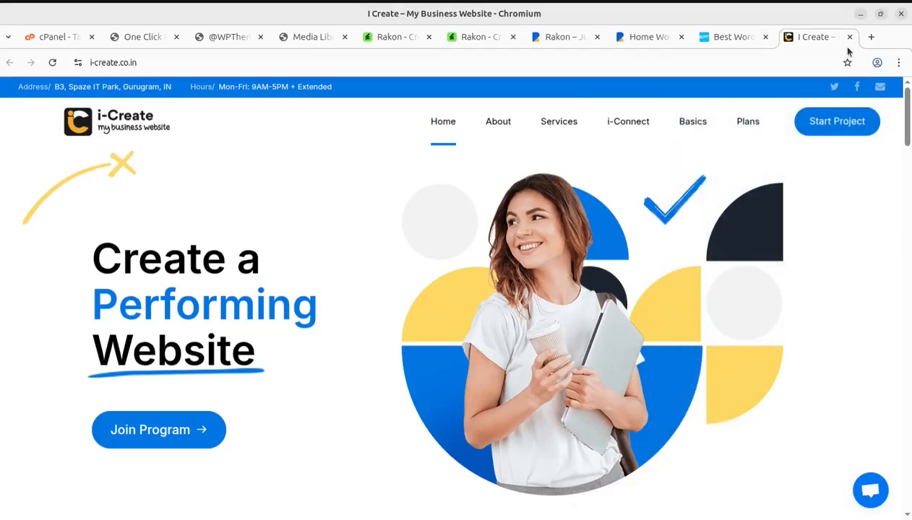
pyautogui.click(850, 37)
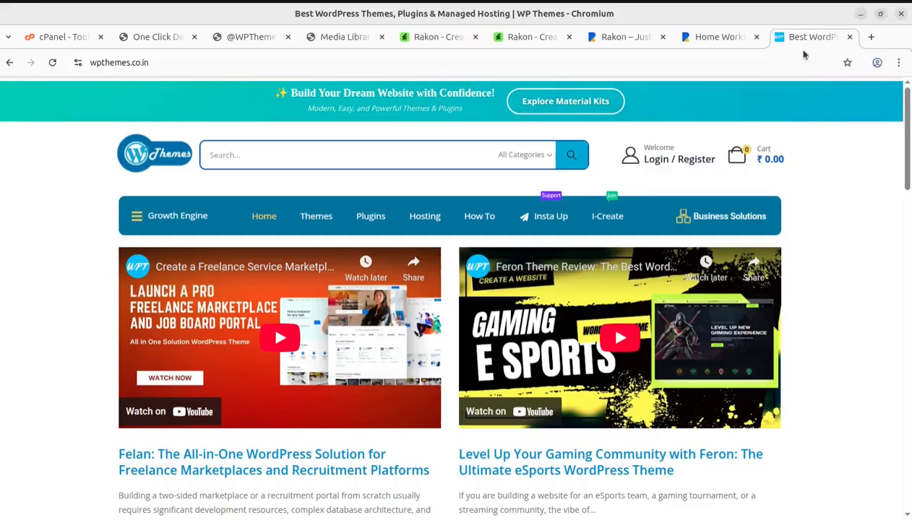
pyautogui.click(849, 37)
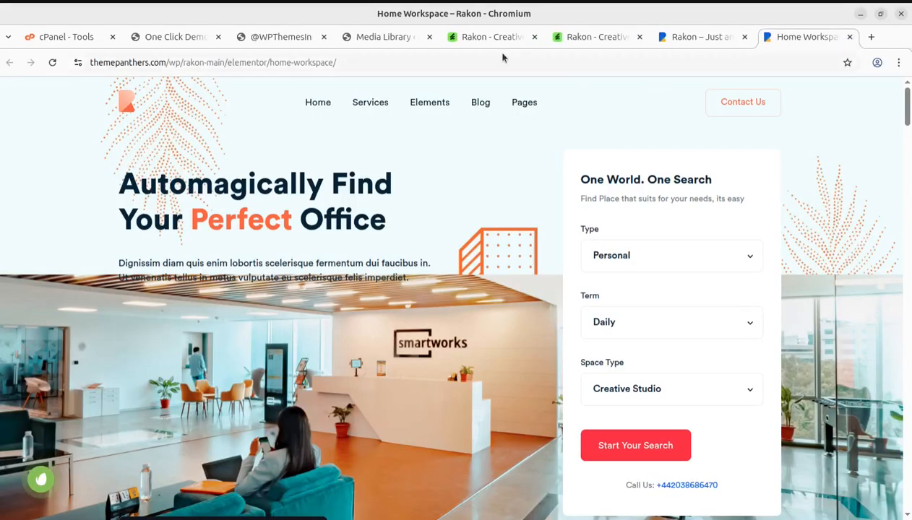
# Show Rakon's ThemeForest item page and highlight the Regular License price
pyautogui.click(481, 37)
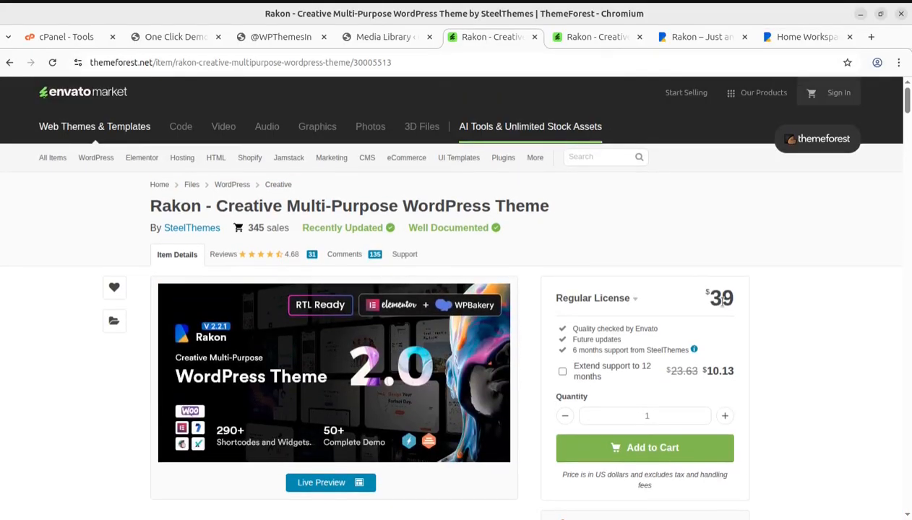
pyautogui.moveTo(709, 300); pyautogui.dragTo(726, 300)
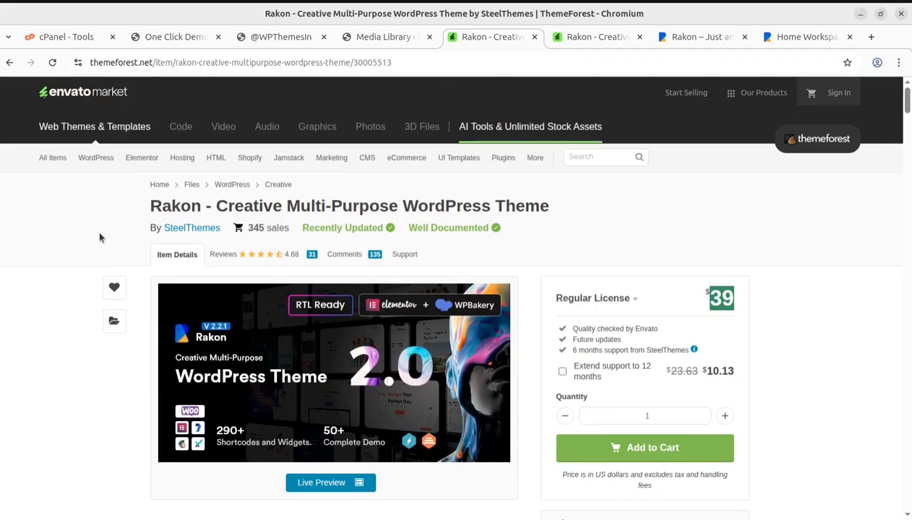
# From the completed demo import, open the list of all WordPress pages and look through its first two pages
pyautogui.click(173, 38)
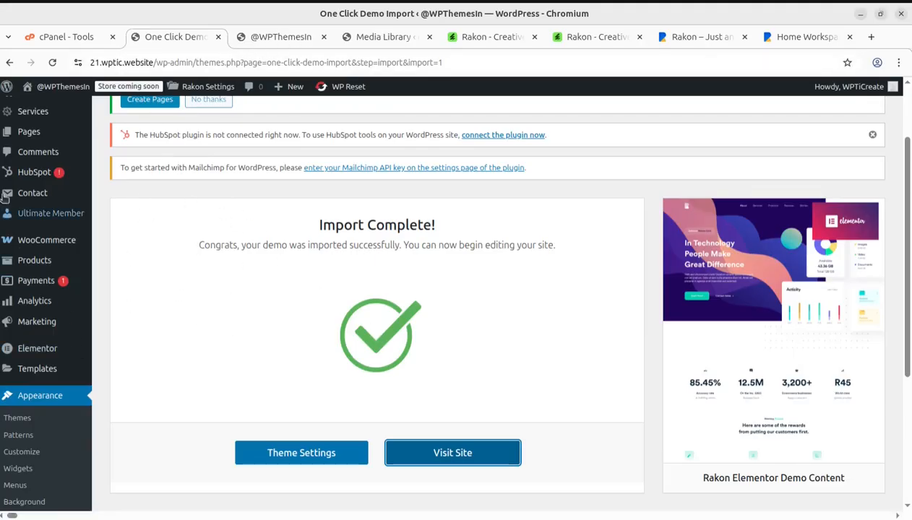
pyautogui.scroll(3, 35, 246)
pyautogui.moveTo(30, 220)
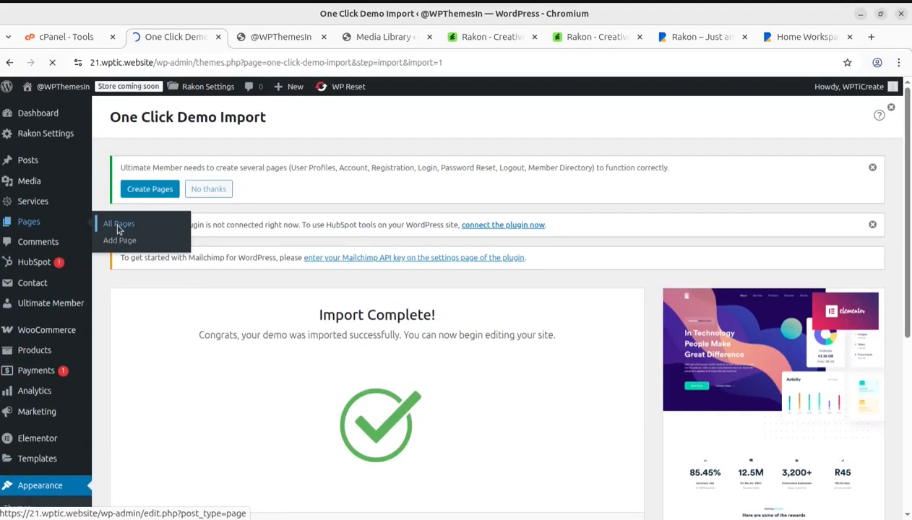
pyautogui.scroll(-3, 305, 387)
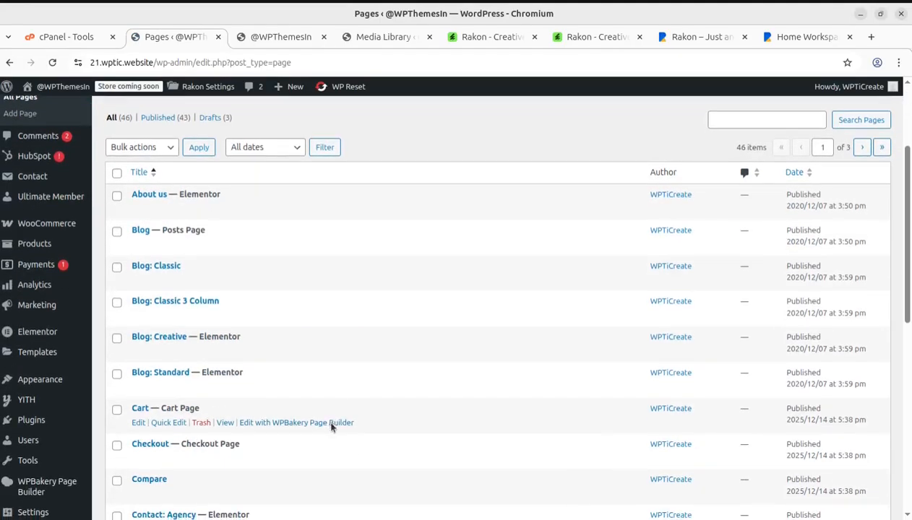
pyautogui.scroll(-6, 331, 427)
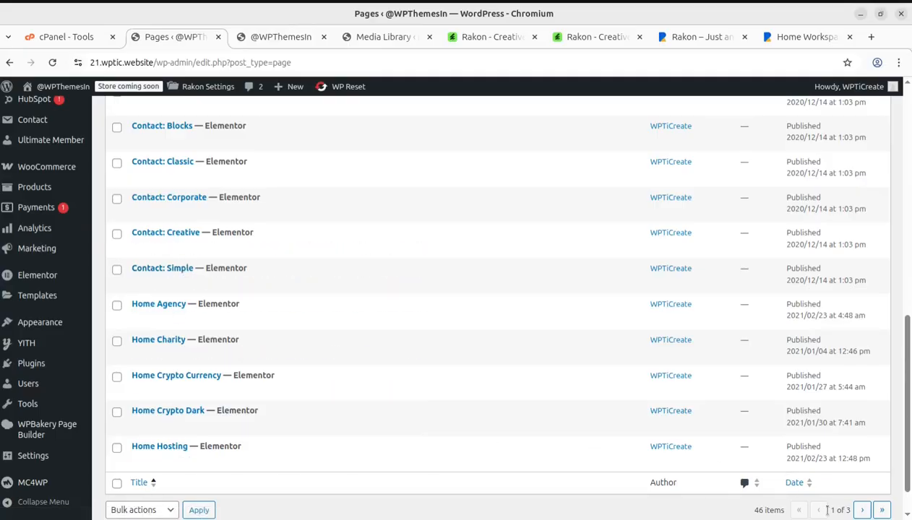
pyautogui.click(862, 510)
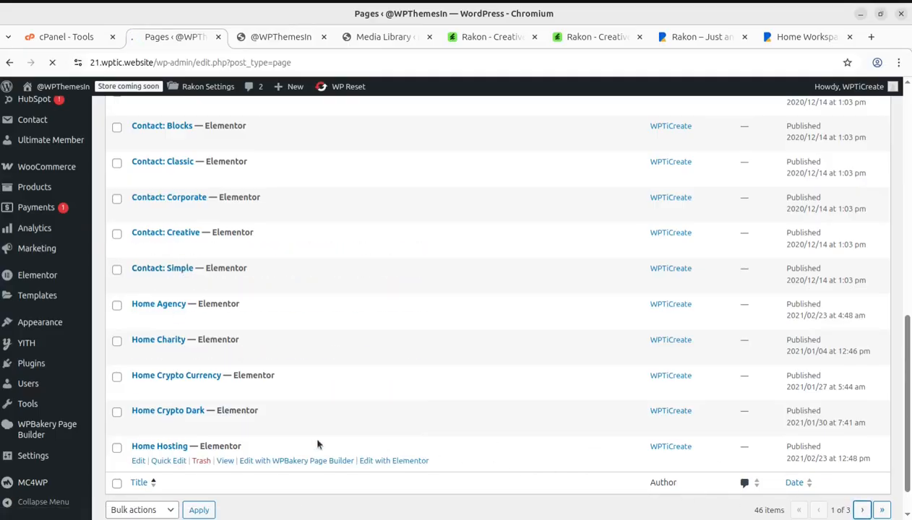
pyautogui.scroll(-3, 279, 406)
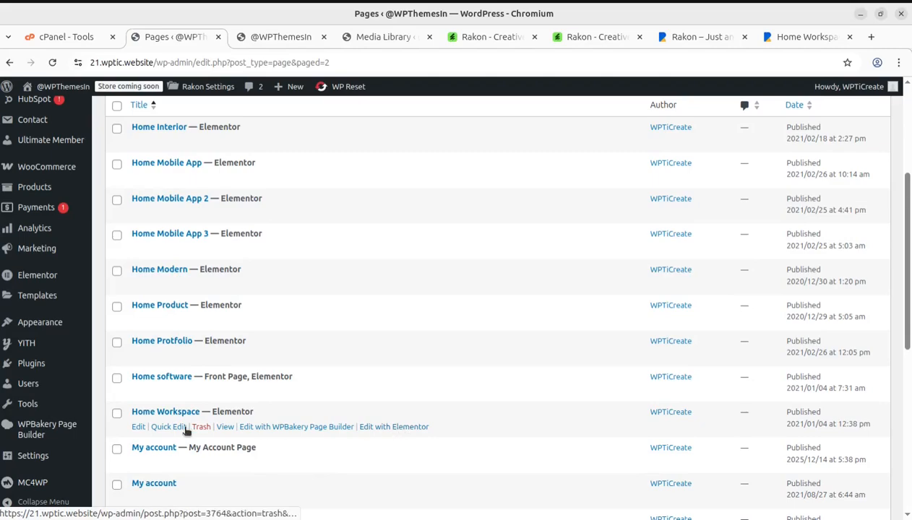
# View the imported Home Workspace page in a separate tab and look through its sections
pyautogui.middleClick(225, 426)
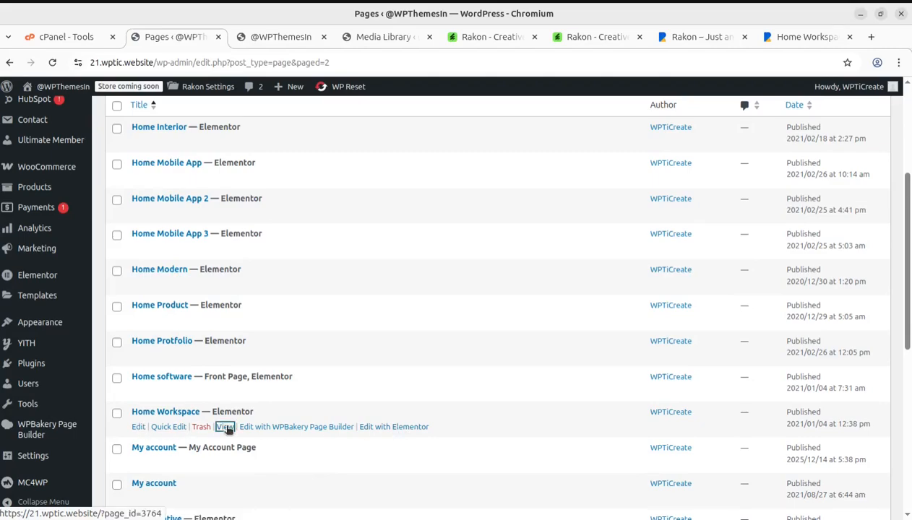
pyautogui.click(237, 44)
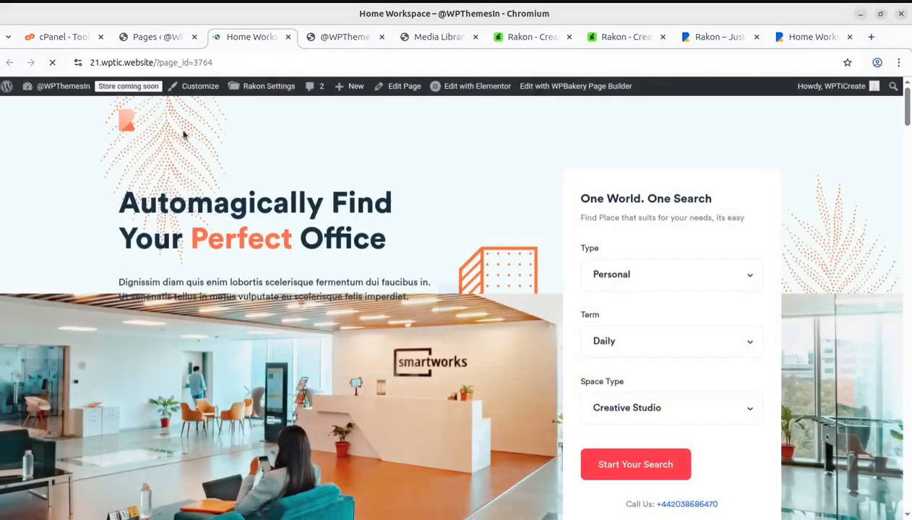
pyautogui.scroll(-2, 527, 421)
pyautogui.scroll(3, 526, 421)
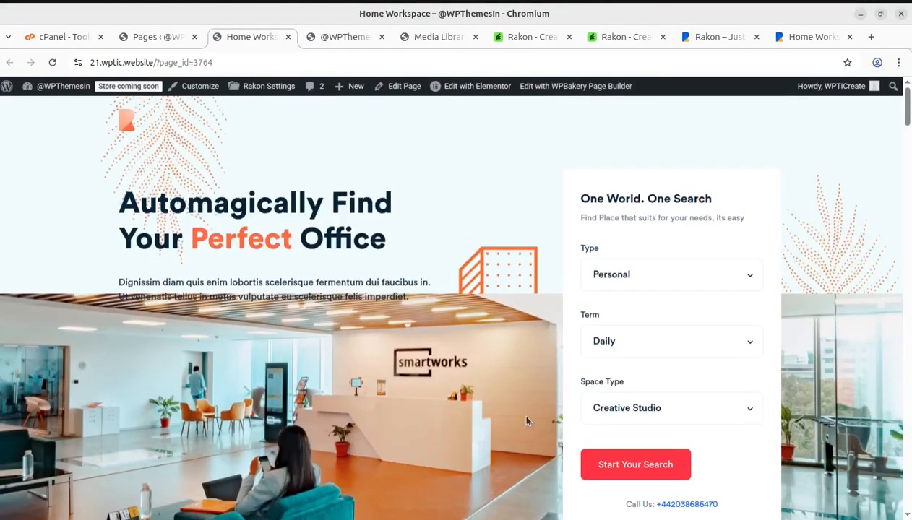
pyautogui.scroll(-15, 251, 296)
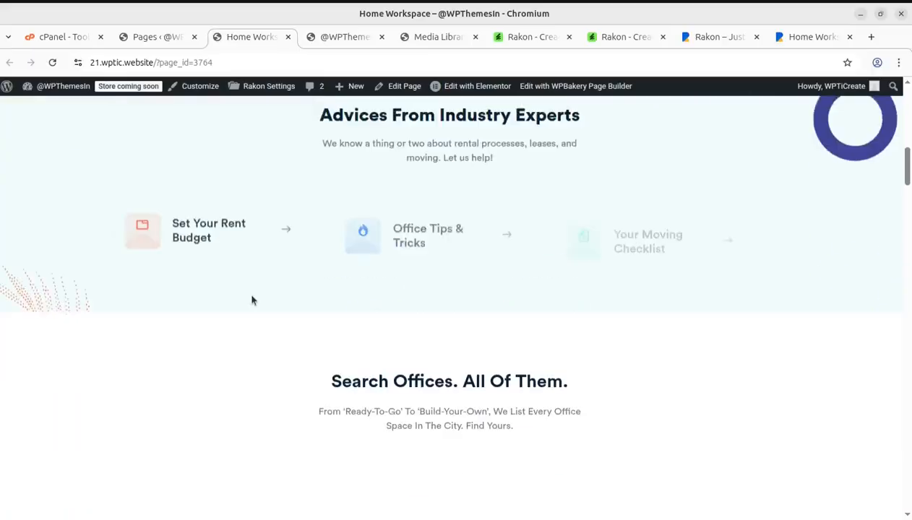
pyautogui.scroll(-15, 252, 299)
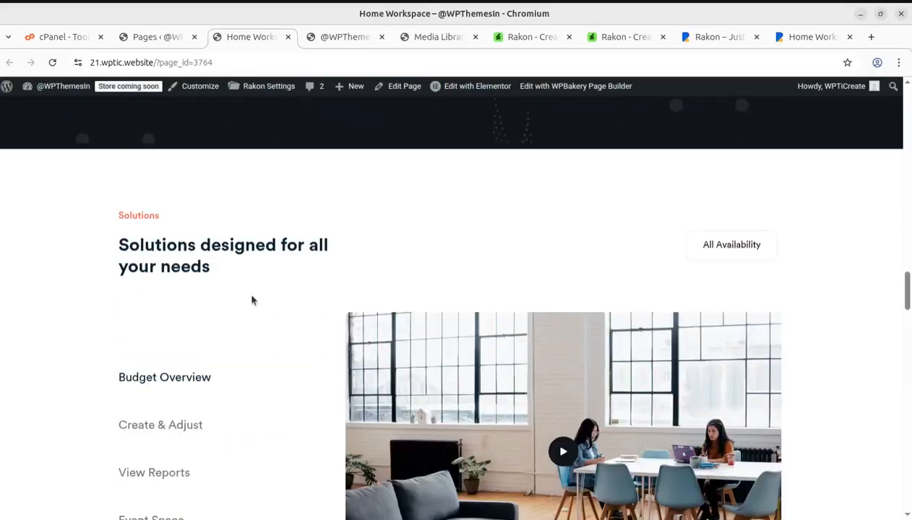
pyautogui.scroll(20, 241, 295)
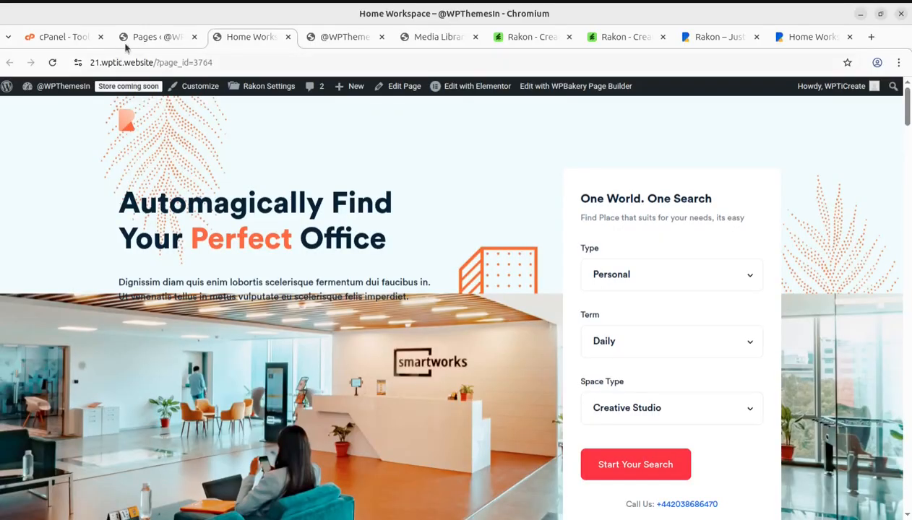
# Return to the WordPress Pages list, open the Rakon theme's Customizer and look through its setting sections
pyautogui.click(159, 37)
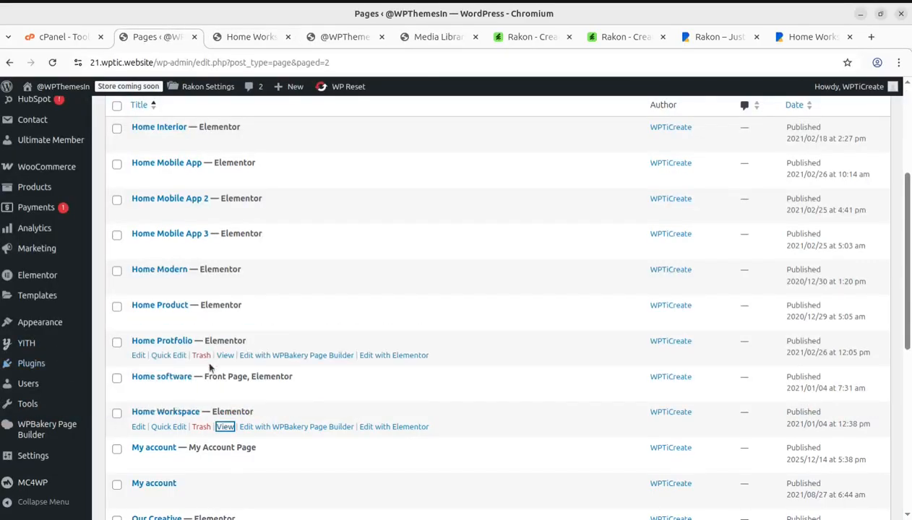
pyautogui.scroll(3, 206, 357)
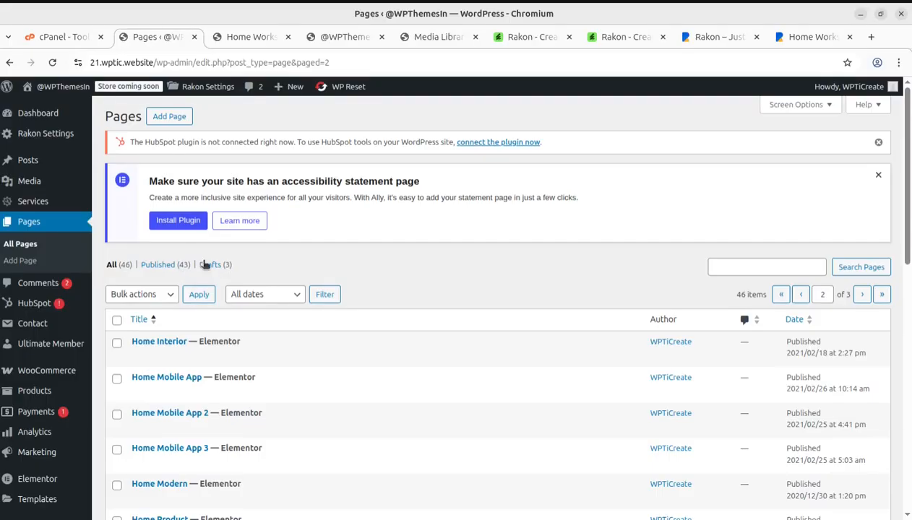
pyautogui.scroll(-3, 253, 313)
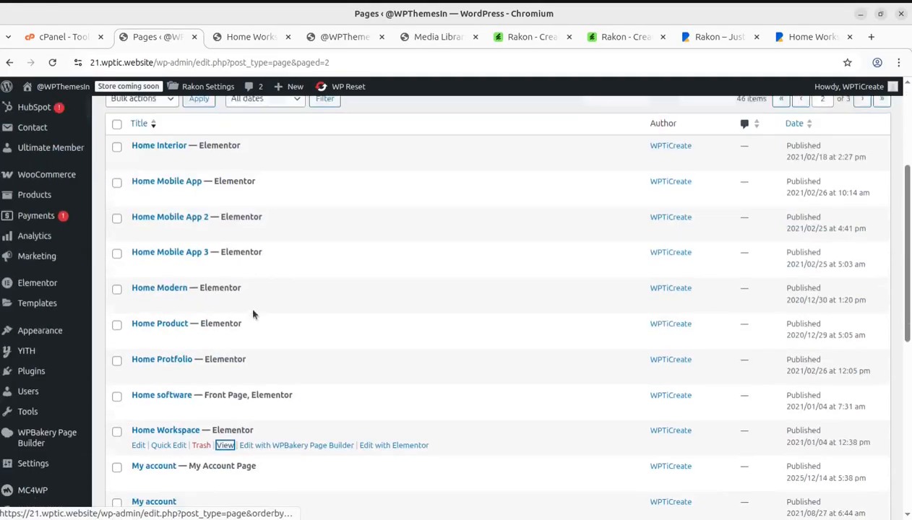
pyautogui.moveTo(25, 327)
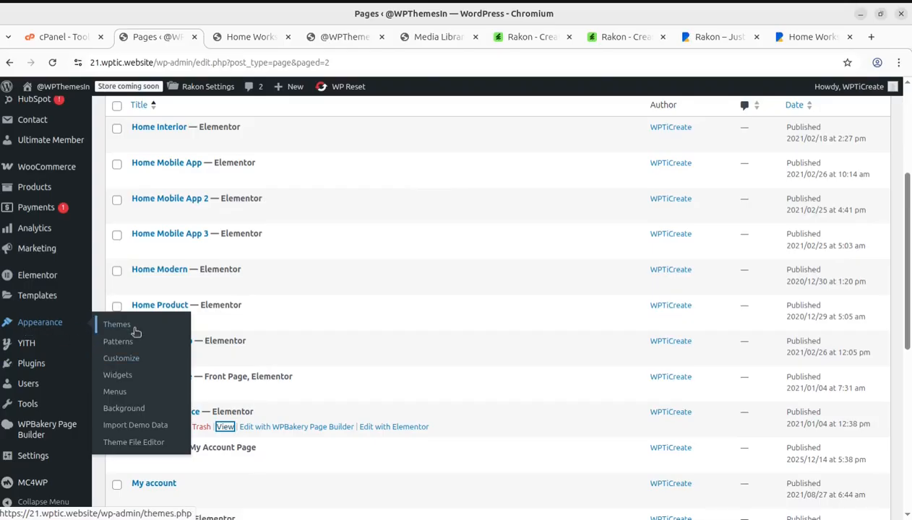
pyautogui.click(129, 359)
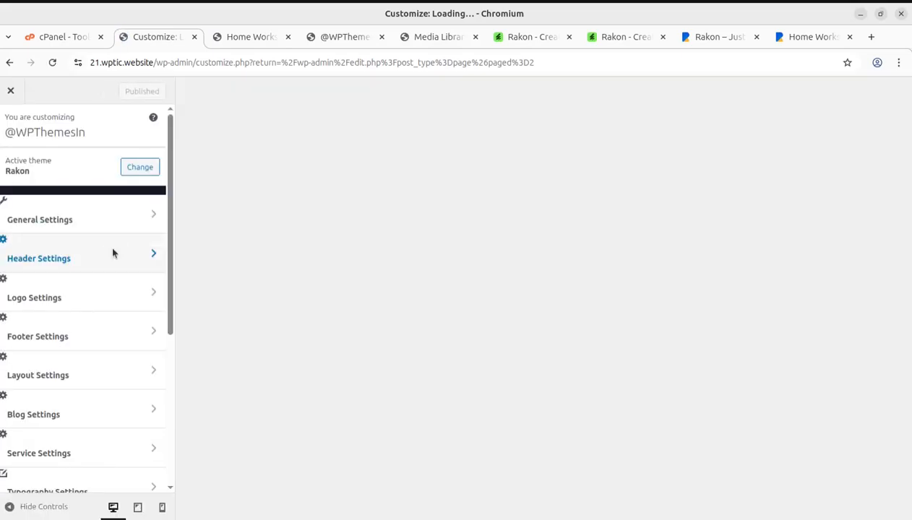
pyautogui.scroll(-4, 140, 381)
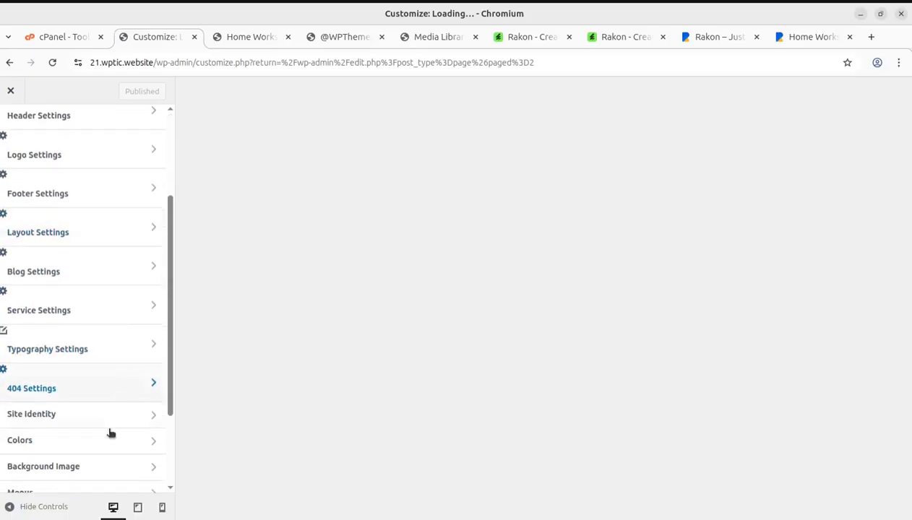
pyautogui.scroll(-3, 101, 471)
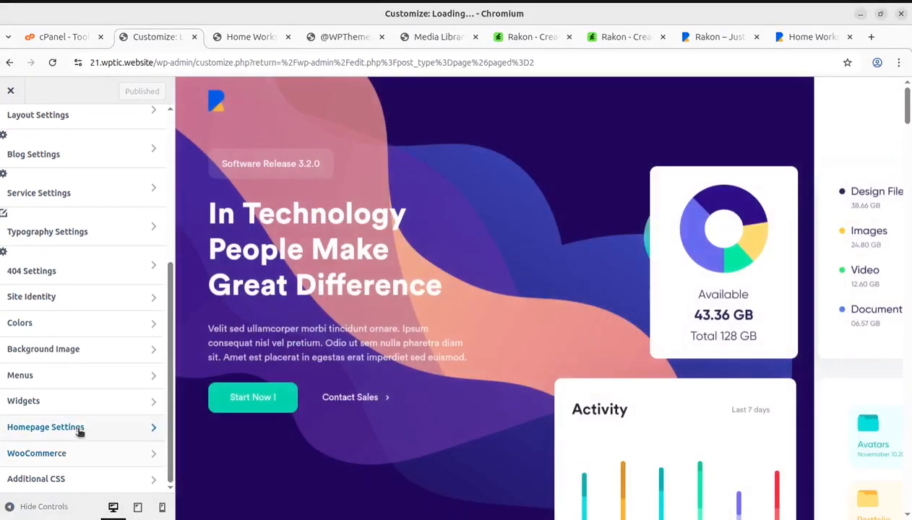
# Examine the pages offered as static homepage in Homepage Settings and return to the Customizer overview
pyautogui.click(80, 431)
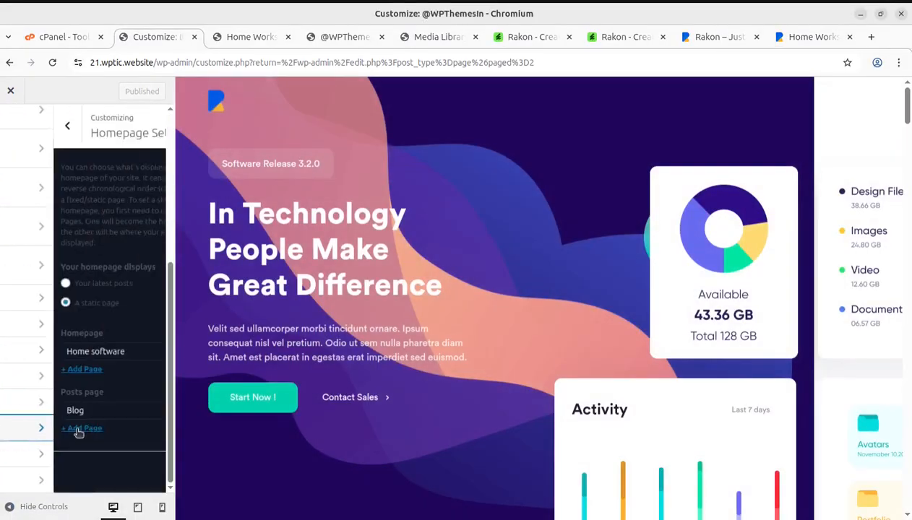
pyautogui.click(67, 343)
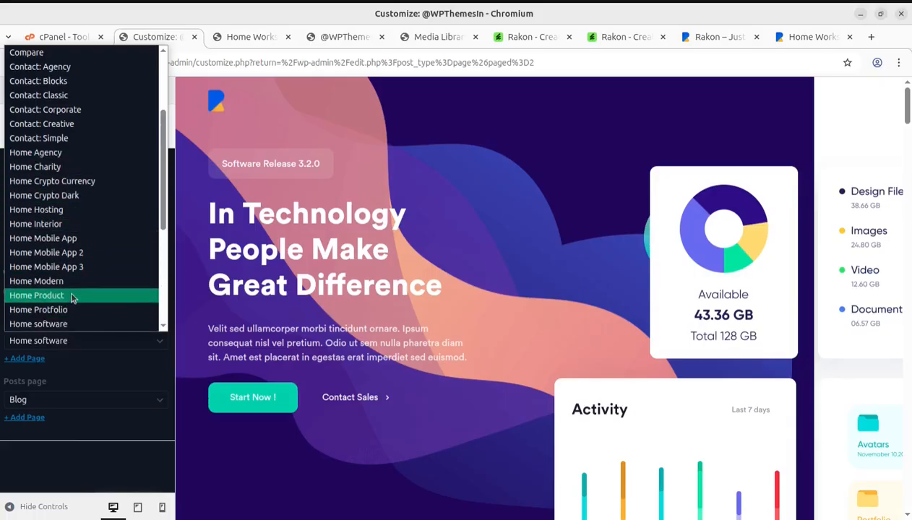
pyautogui.click(177, 78)
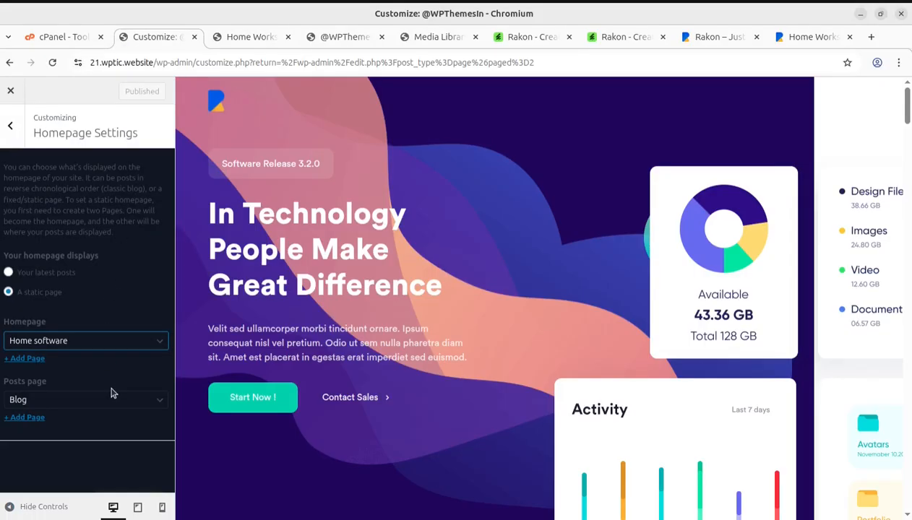
pyautogui.click(10, 126)
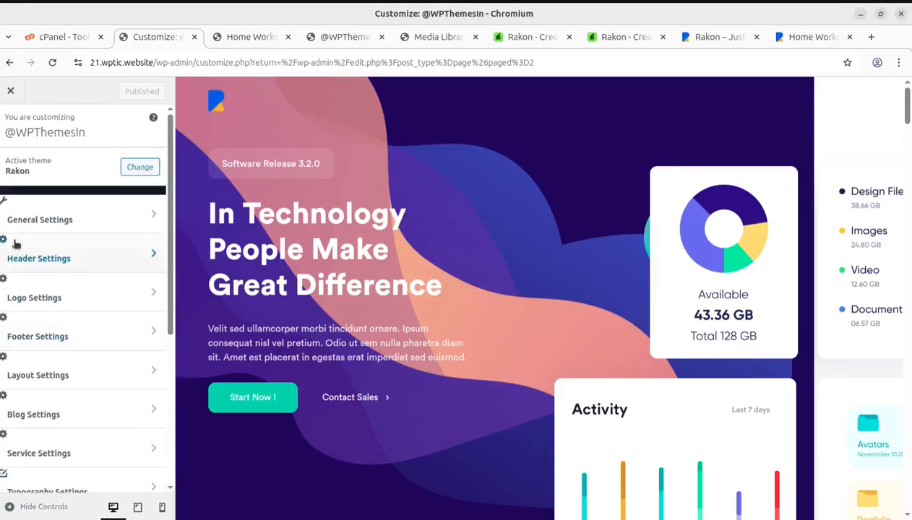
# Look through the preloader, back-to-top and animation options in General Settings and return to the Customizer overview
pyautogui.click(68, 220)
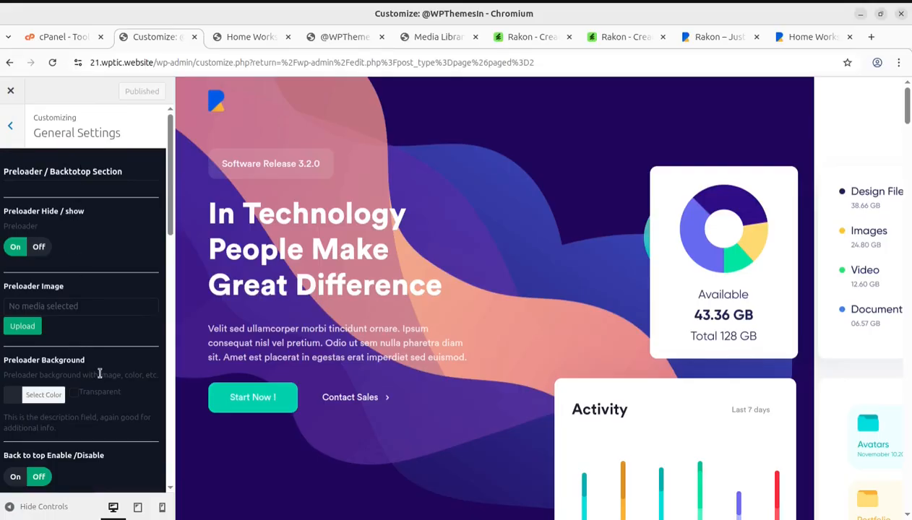
pyautogui.scroll(-2, 100, 373)
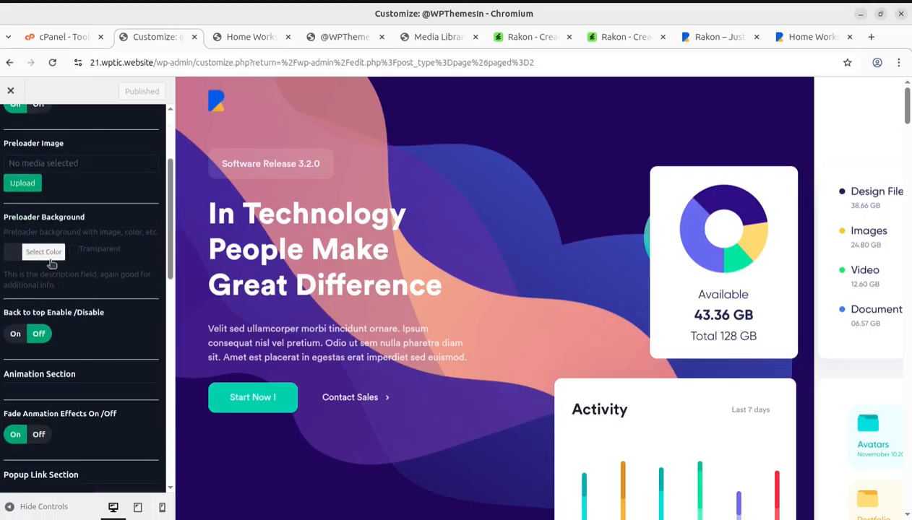
pyautogui.scroll(3, 51, 265)
pyautogui.click(16, 135)
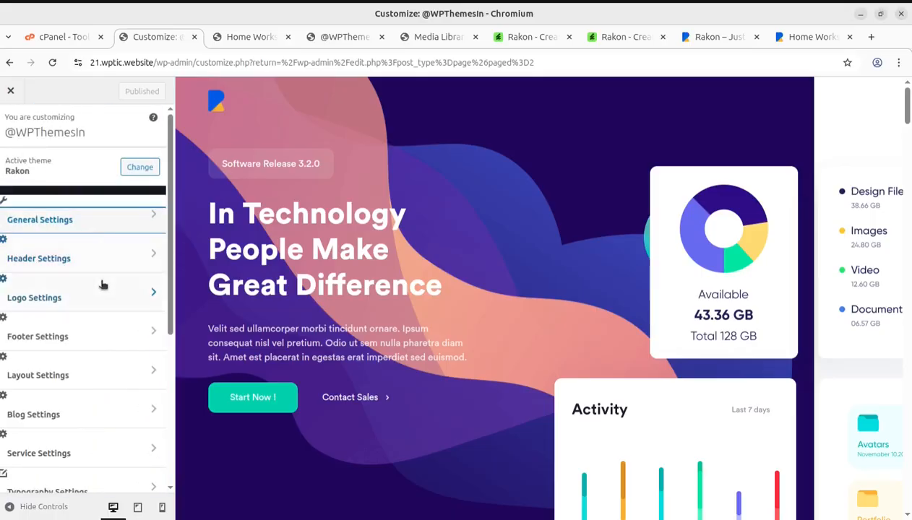
# Examine the header styles under Header Settings and the options under Page Header Settings
pyautogui.click(102, 267)
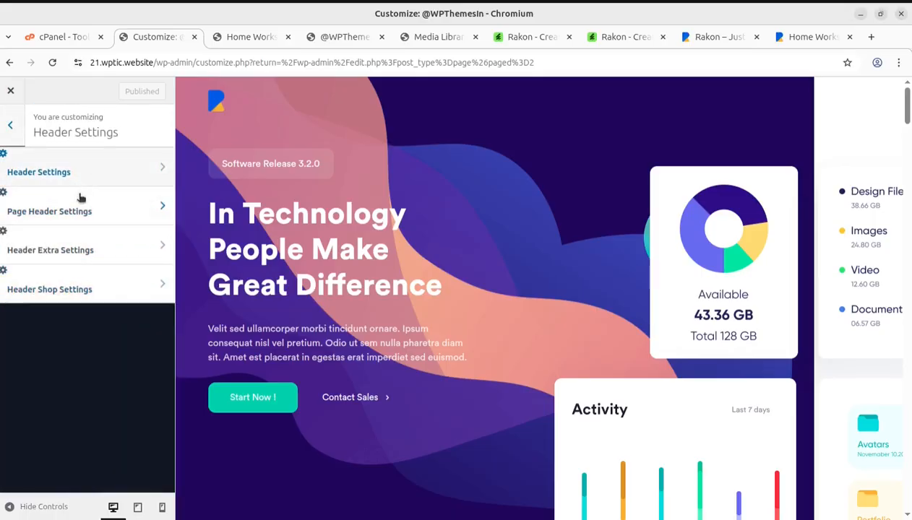
pyautogui.click(95, 175)
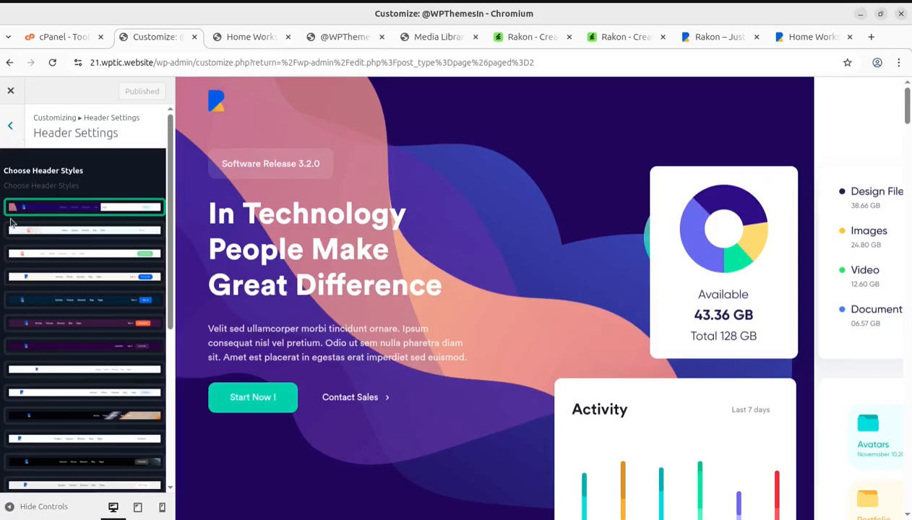
pyautogui.click(10, 126)
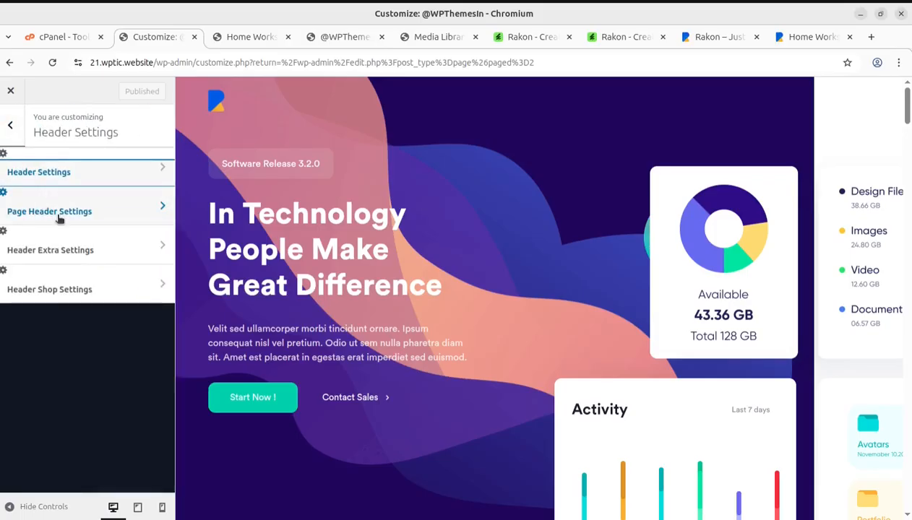
pyautogui.click(59, 213)
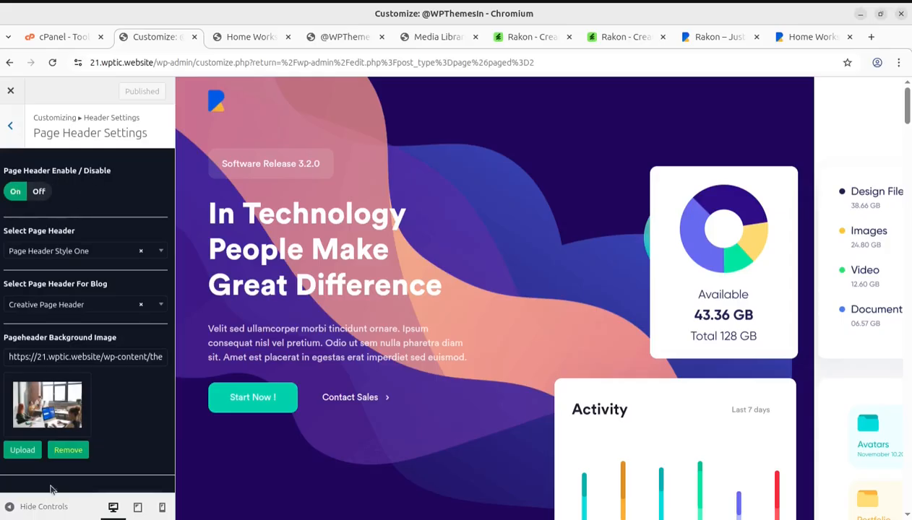
# Look through the Header Extra Settings and Header Shop Settings options and return to the Customizer overview
pyautogui.click(10, 125)
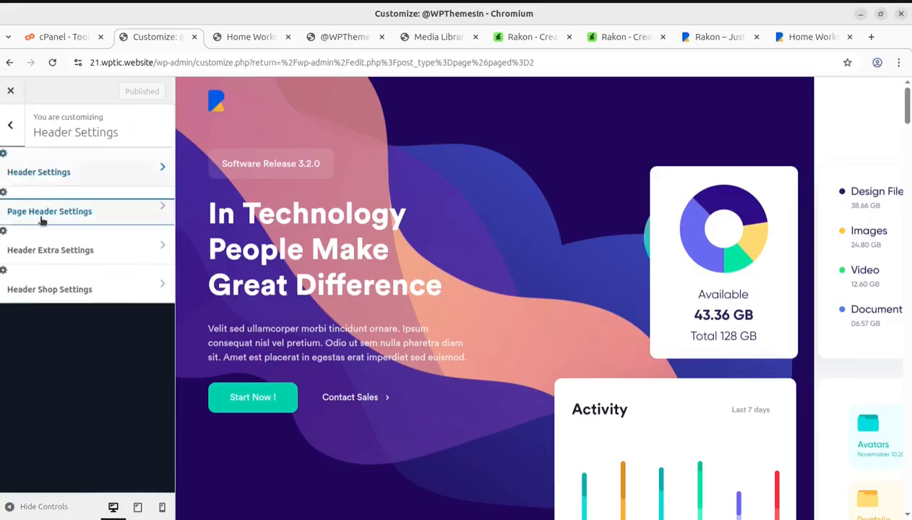
pyautogui.click(78, 253)
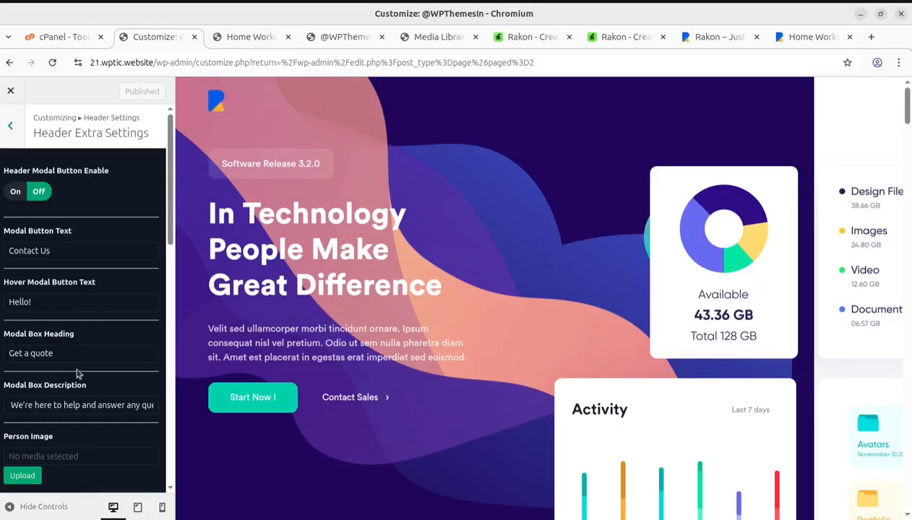
pyautogui.click(10, 128)
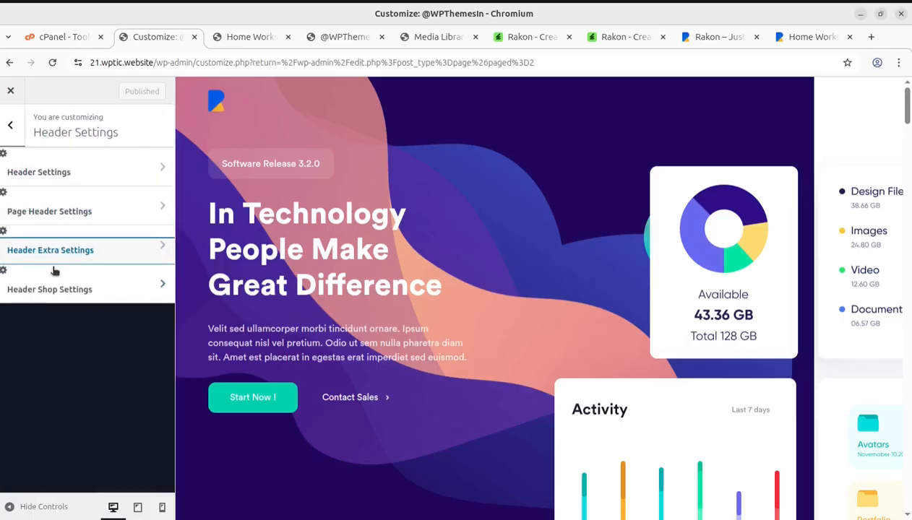
pyautogui.click(62, 289)
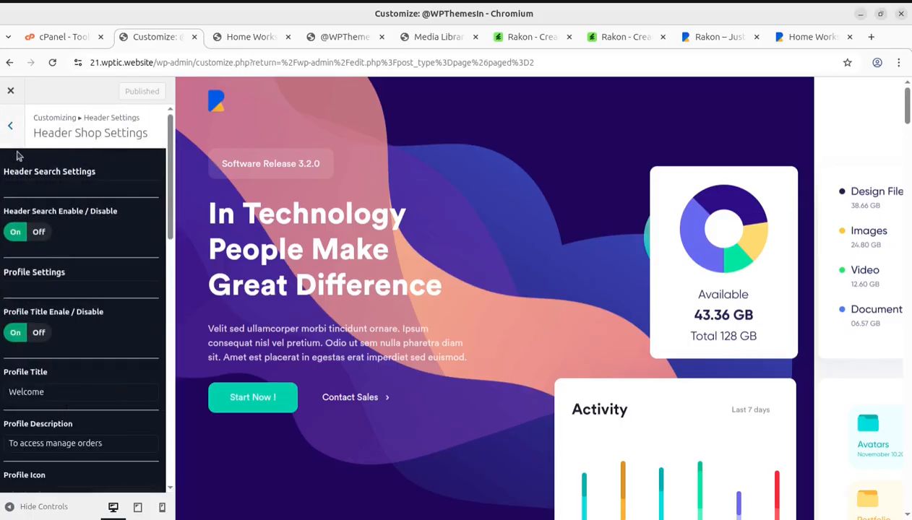
pyautogui.click(10, 126)
pyautogui.click(11, 127)
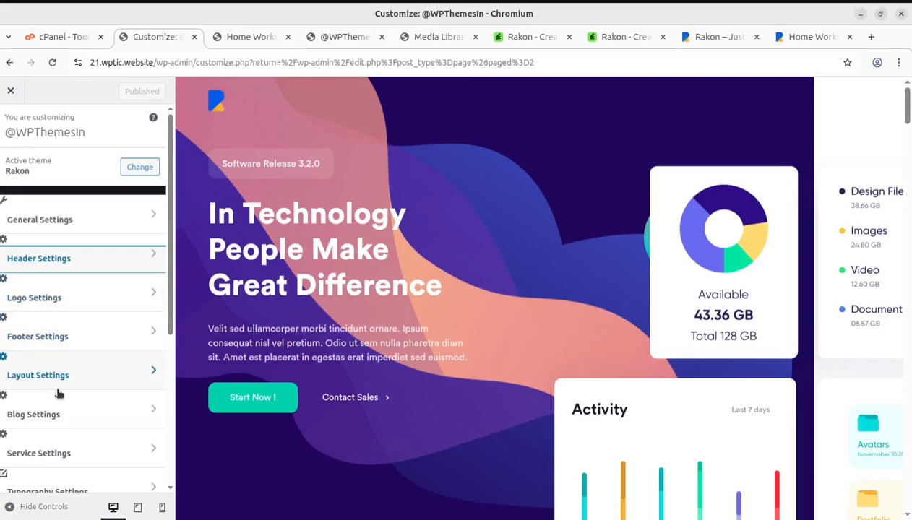
# Review the remaining Customizer sections down to Additional CSS and leave the Customizer for the Pages list
pyautogui.scroll(-3, 64, 412)
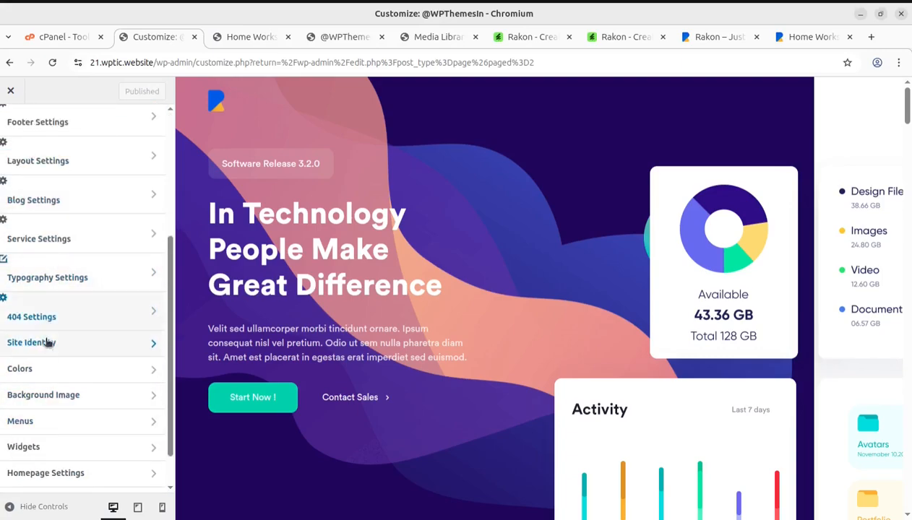
pyautogui.scroll(-1, 72, 417)
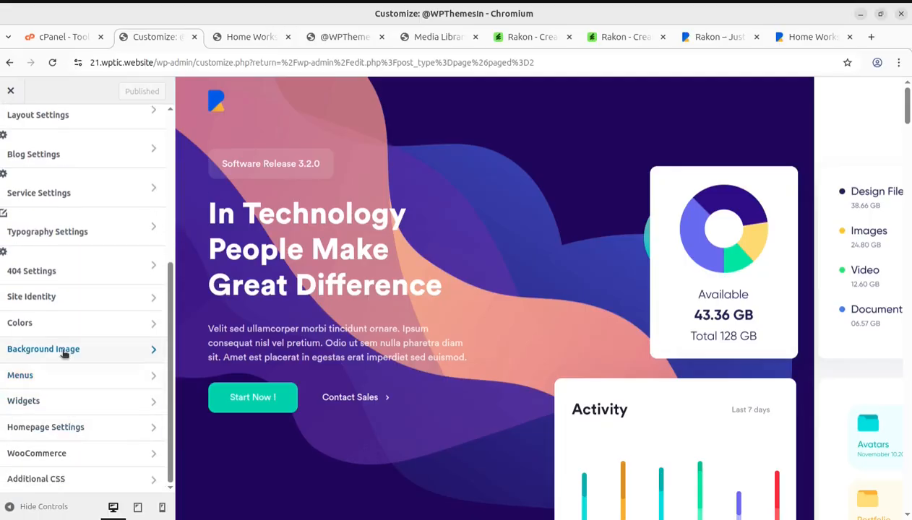
pyautogui.scroll(5, 44, 217)
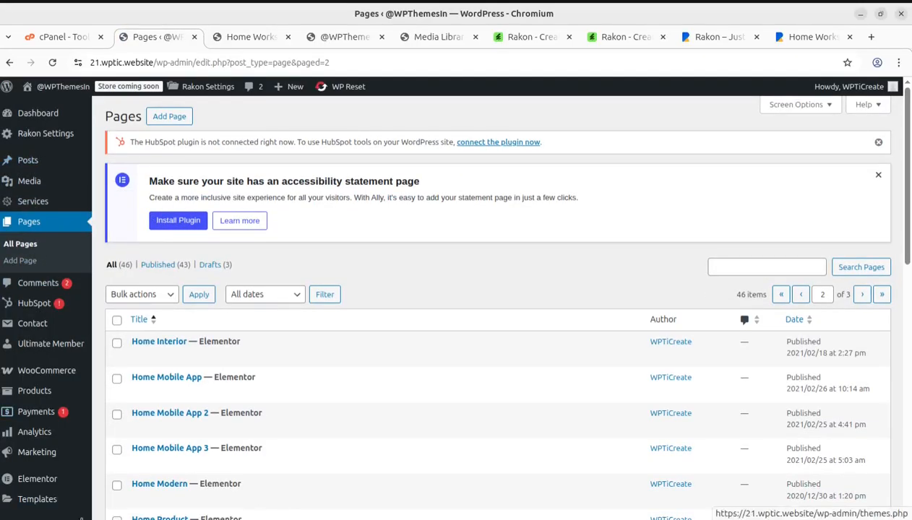
# Open the Rakon Settings page in the dashboard and examine its general options, header styles and header subsections
pyautogui.click(51, 142)
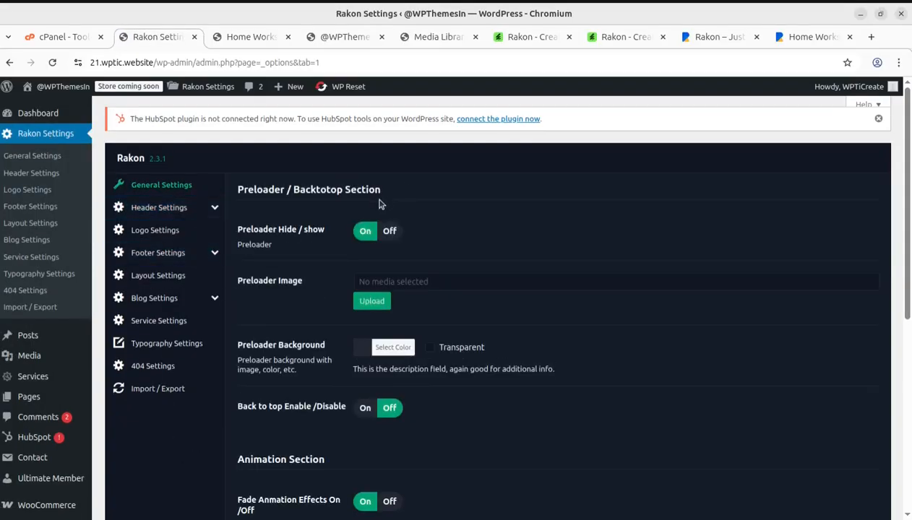
pyautogui.click(160, 208)
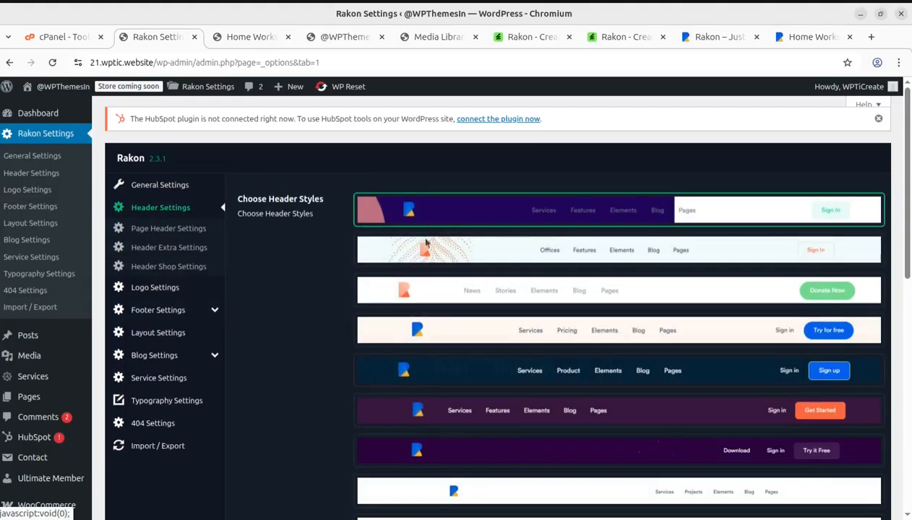
pyautogui.click(157, 230)
pyautogui.click(156, 250)
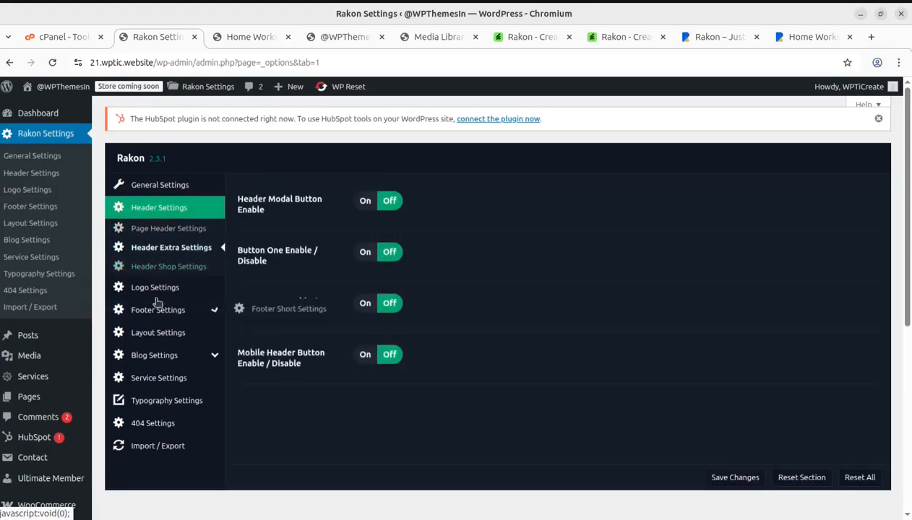
# Examine the Logo, Layout, Service, Typography and 404 sections of the Rakon theme options
pyautogui.click(159, 288)
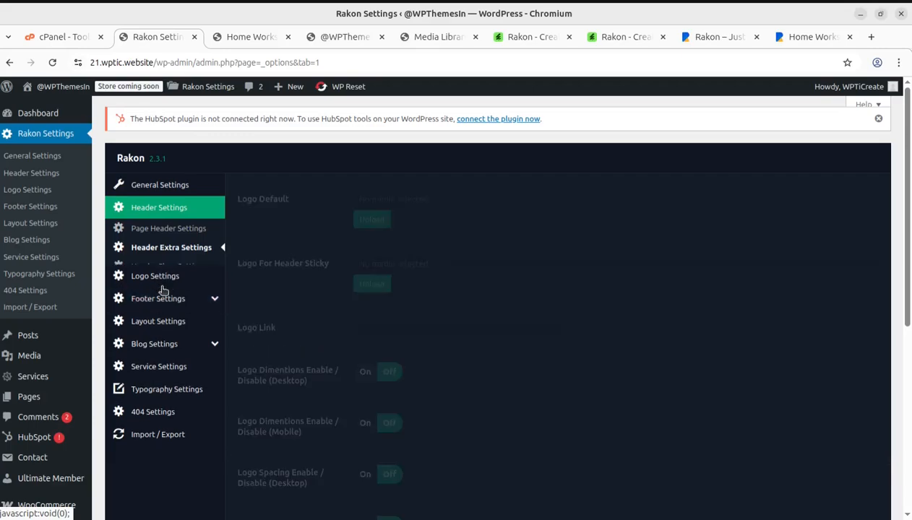
pyautogui.click(160, 276)
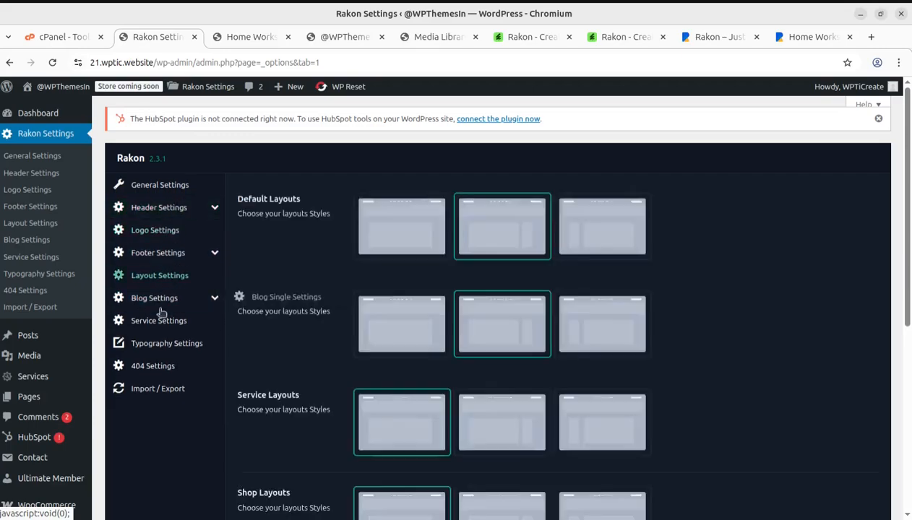
pyautogui.click(166, 321)
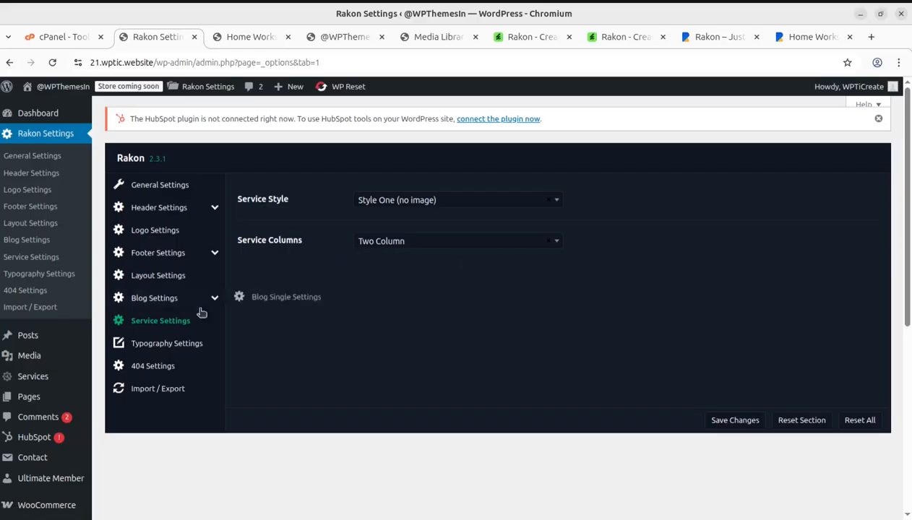
pyautogui.click(178, 348)
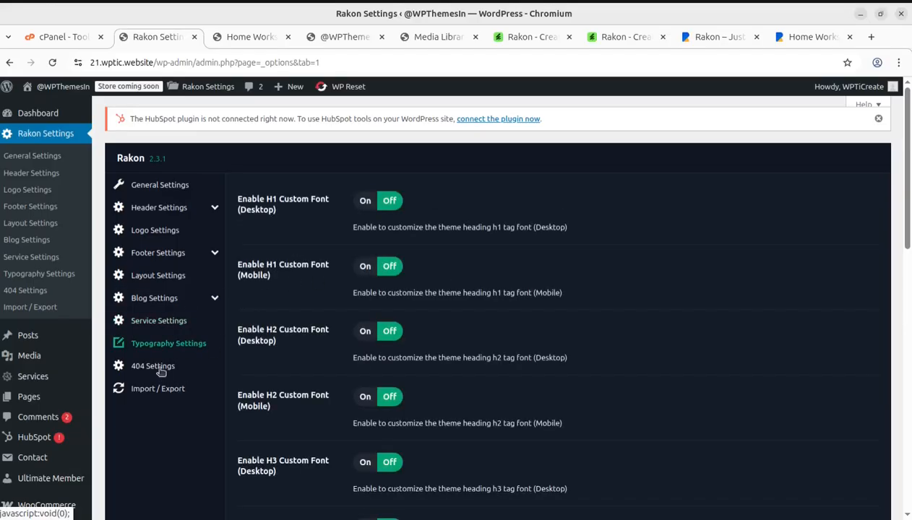
pyautogui.click(161, 368)
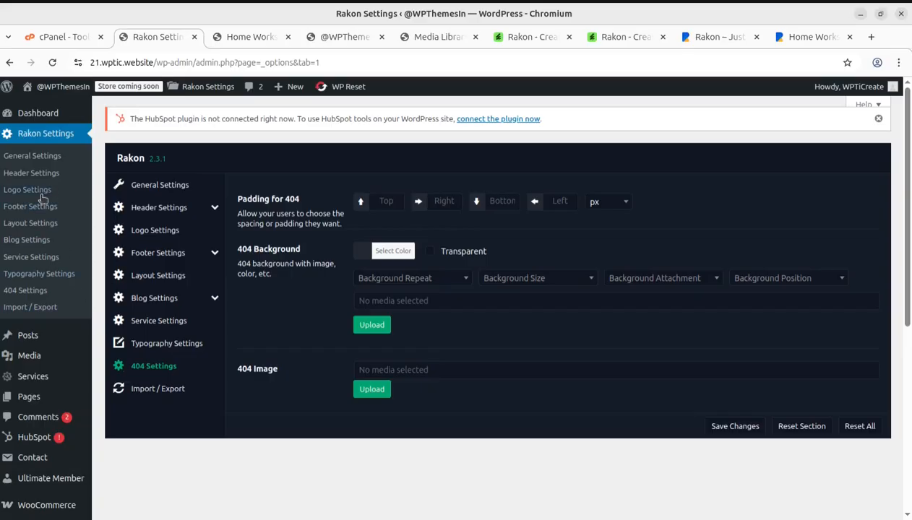
pyautogui.click(31, 139)
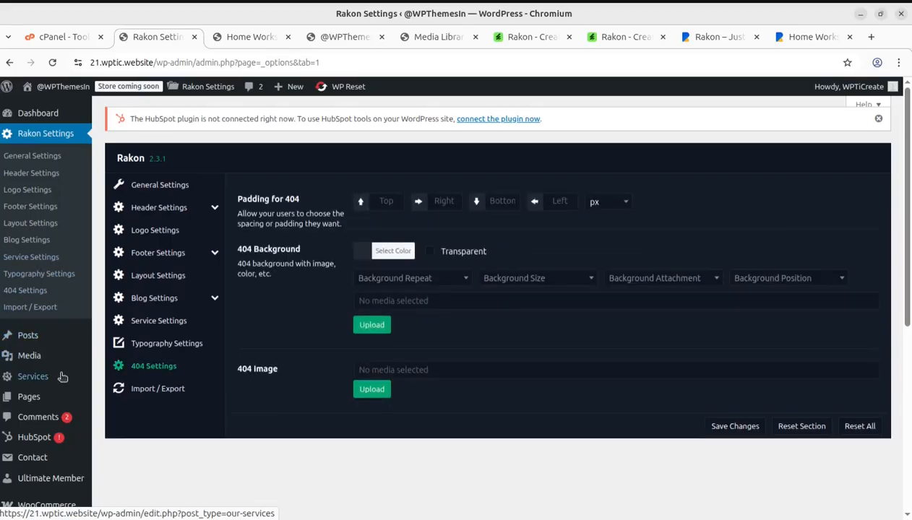
# Open the Services list and look through the remaining entries of the WordPress admin navigation
pyautogui.scroll(-4, 62, 376)
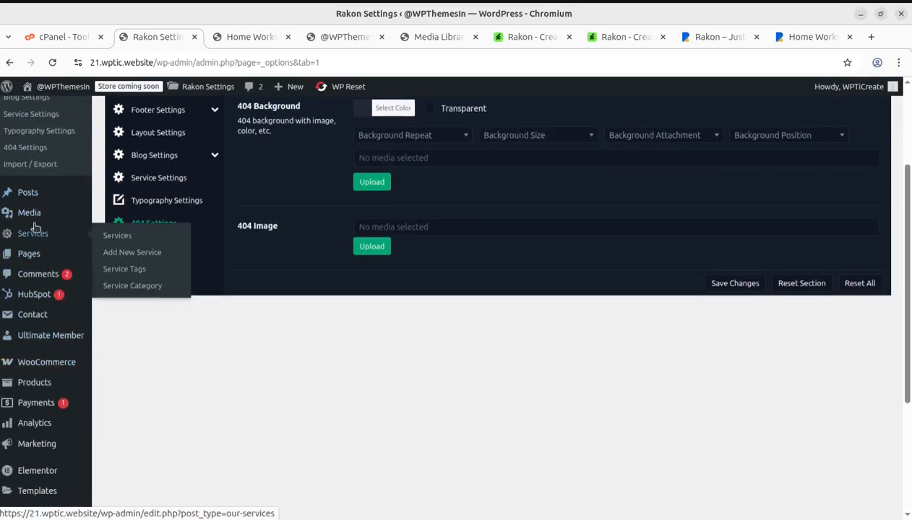
pyautogui.click(43, 237)
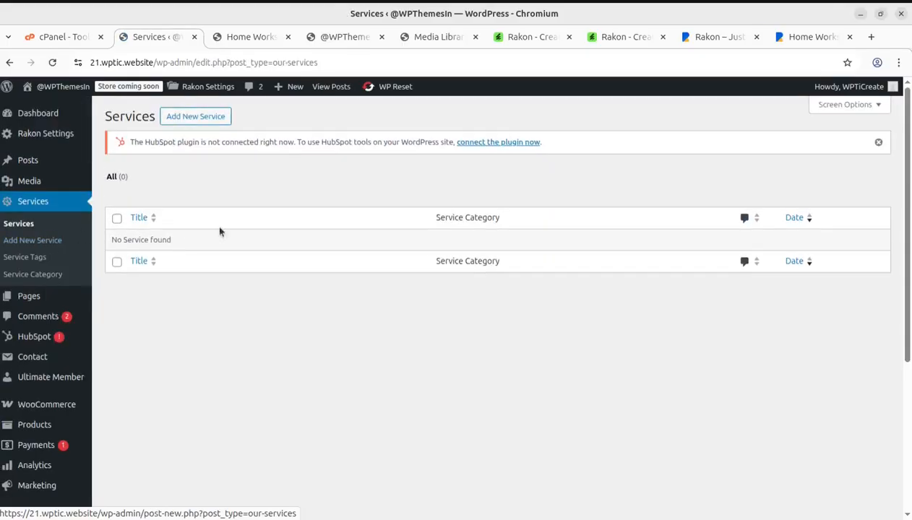
pyautogui.scroll(-2, 58, 289)
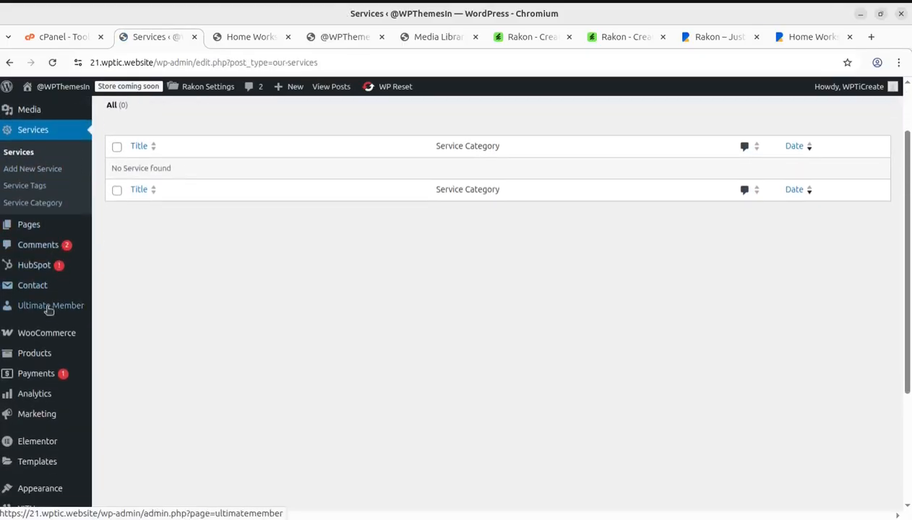
pyautogui.scroll(-4, 51, 296)
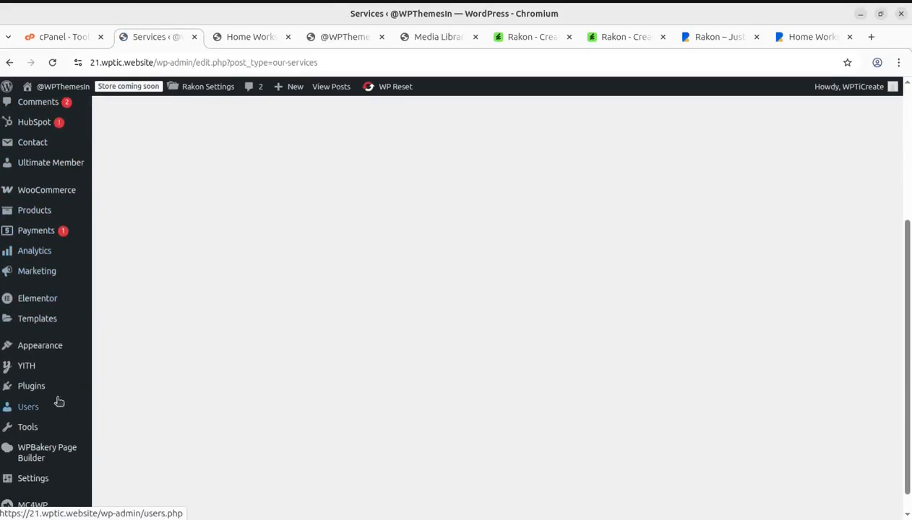
# Open the HubSpot plugin page and look through its free account sign-up form
pyautogui.scroll(5, 144, 186)
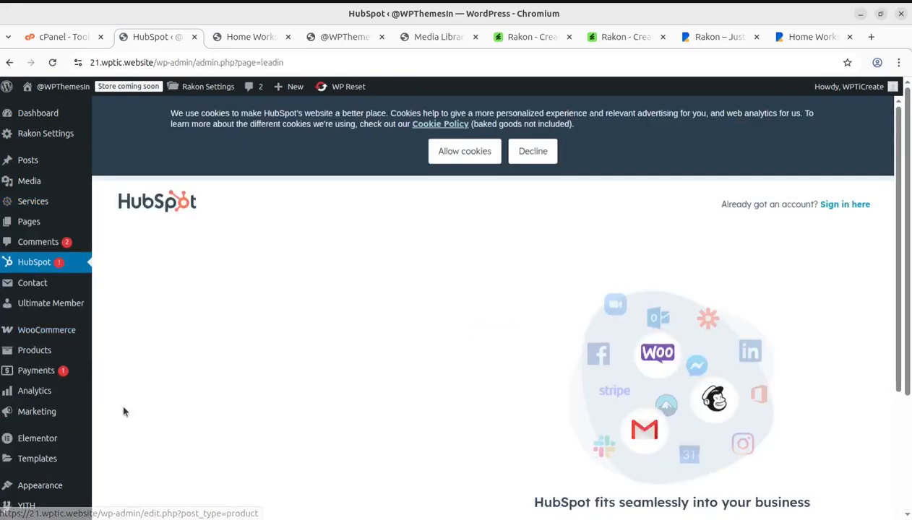
pyautogui.scroll(-5, 123, 411)
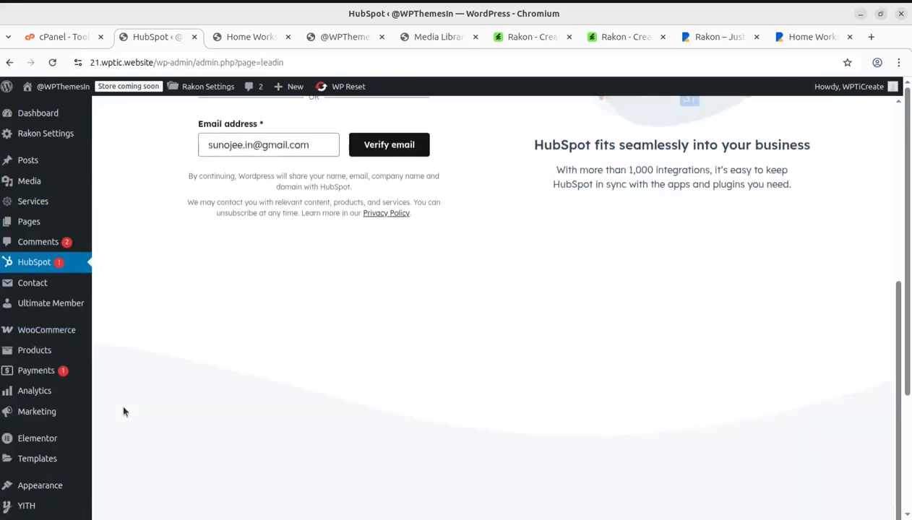
pyautogui.scroll(2, 123, 411)
pyautogui.scroll(3, 169, 264)
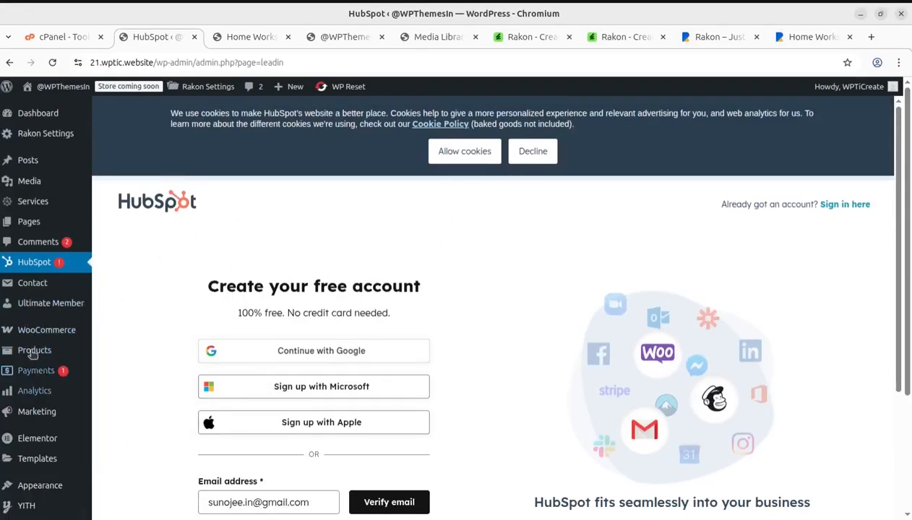
# View the Contact options, open the WooCommerce setup wizard and return to the HubSpot page without running it
pyautogui.moveTo(53, 298)
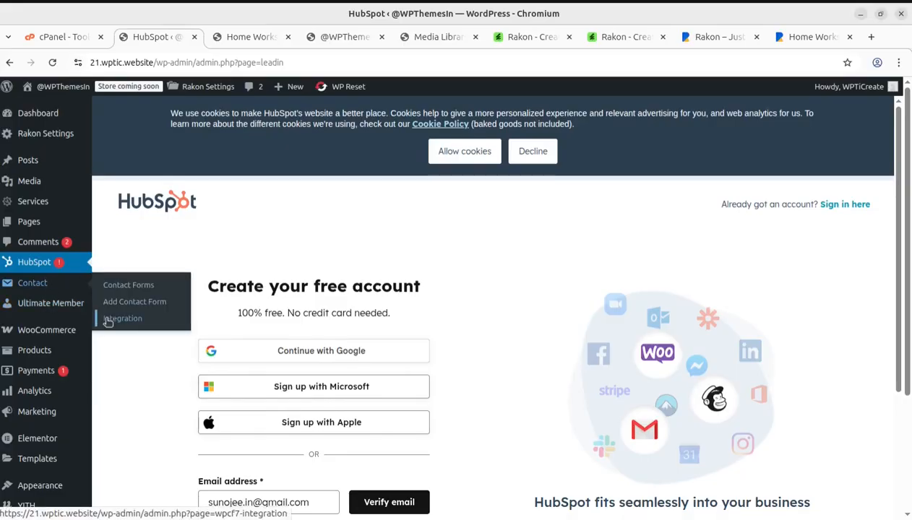
pyautogui.moveTo(82, 389)
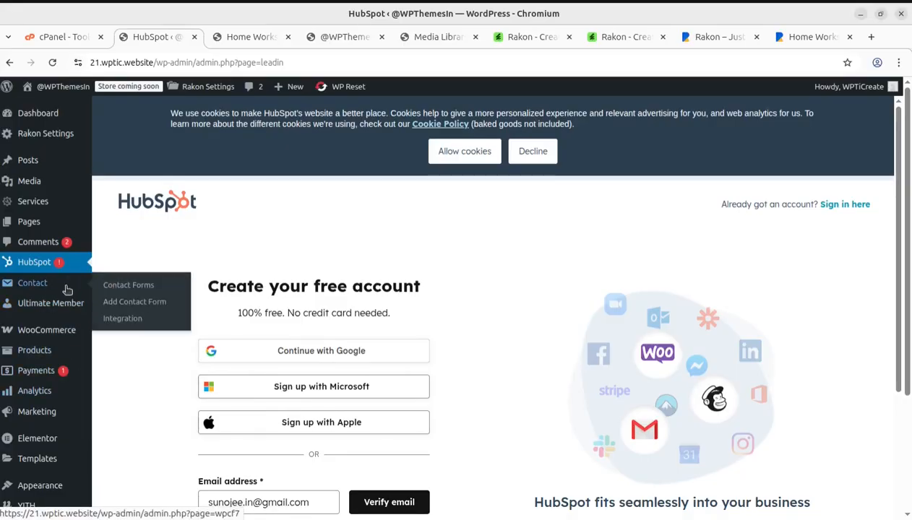
pyautogui.moveTo(60, 330)
pyautogui.moveTo(37, 352)
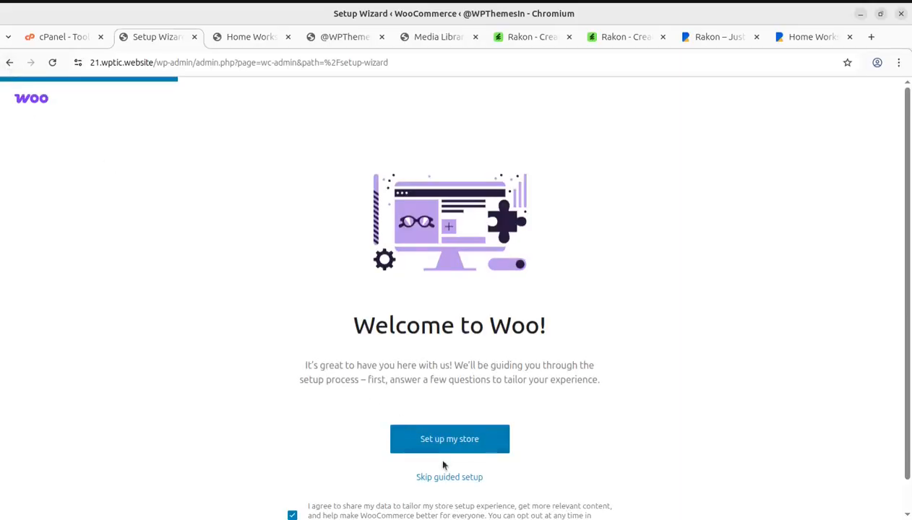
pyautogui.click(10, 63)
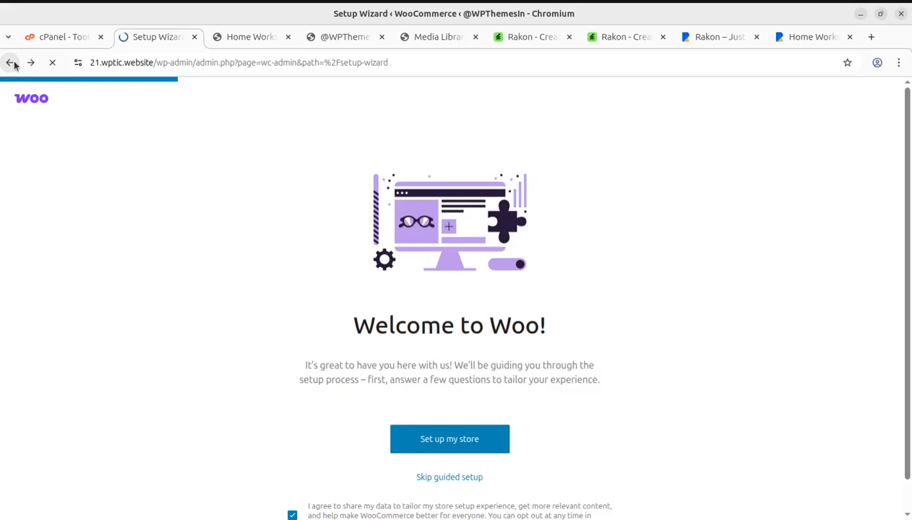
# Open the installed plugins list and review its entries, highlighting the WPBakery Page Builder name
pyautogui.scroll(-2, 85, 350)
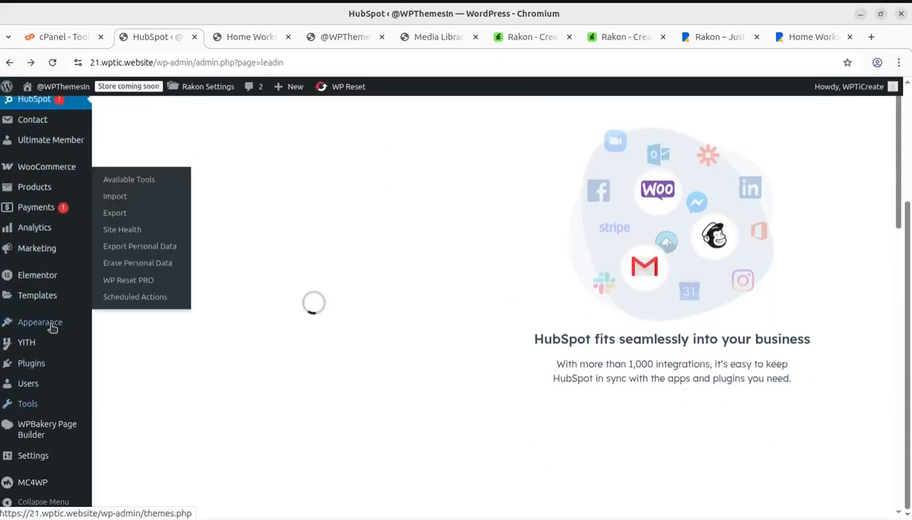
pyautogui.moveTo(42, 451)
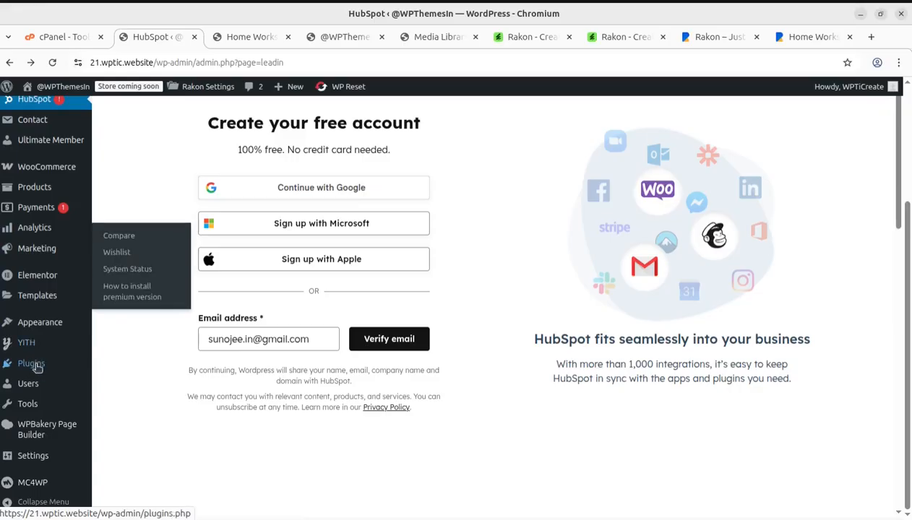
pyautogui.moveTo(42, 419)
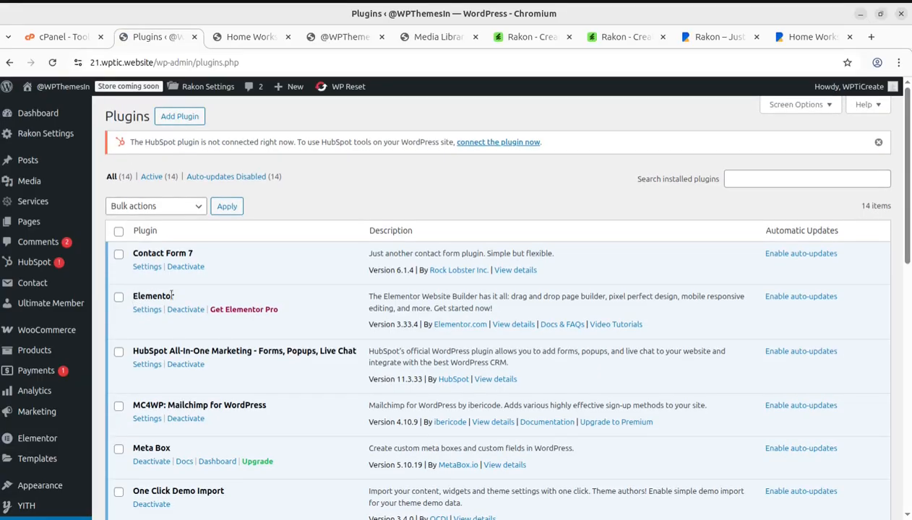
pyautogui.scroll(-3, 194, 404)
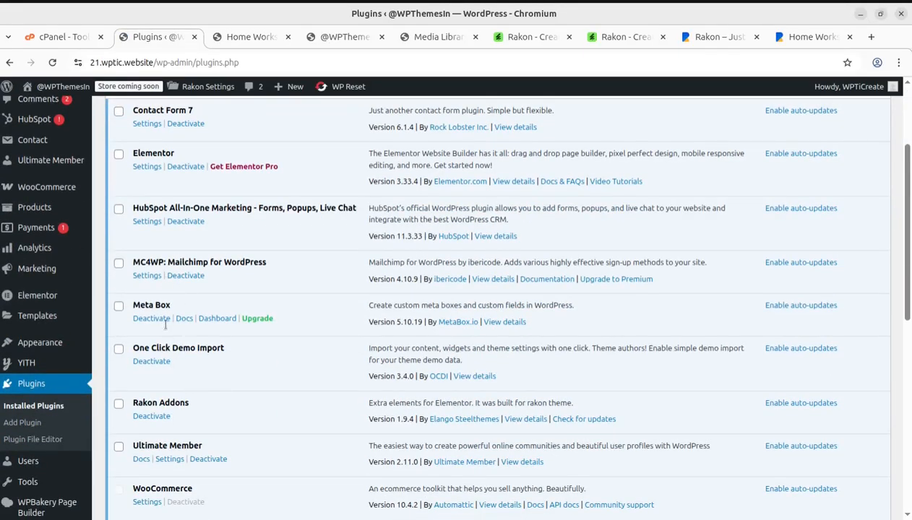
pyautogui.scroll(-3, 162, 376)
pyautogui.scroll(-4, 161, 409)
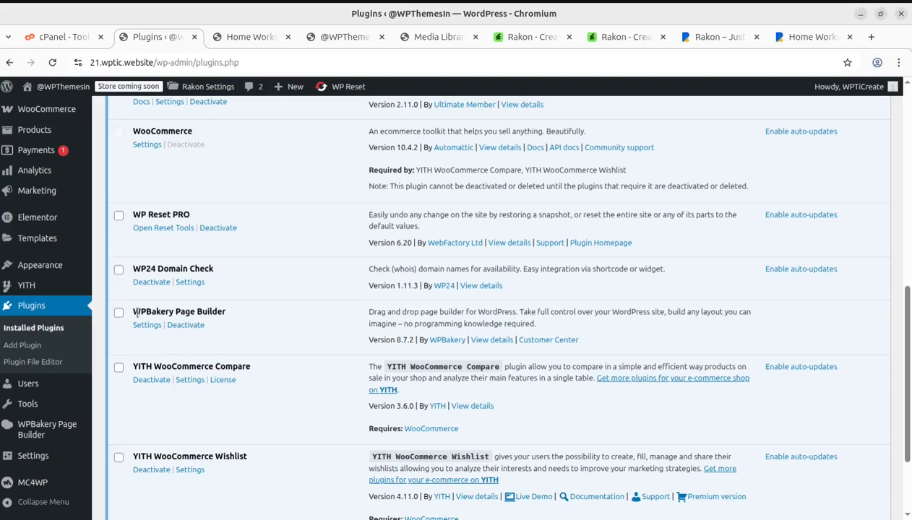
pyautogui.moveTo(136, 313); pyautogui.dragTo(225, 312)
pyautogui.scroll(4, 201, 288)
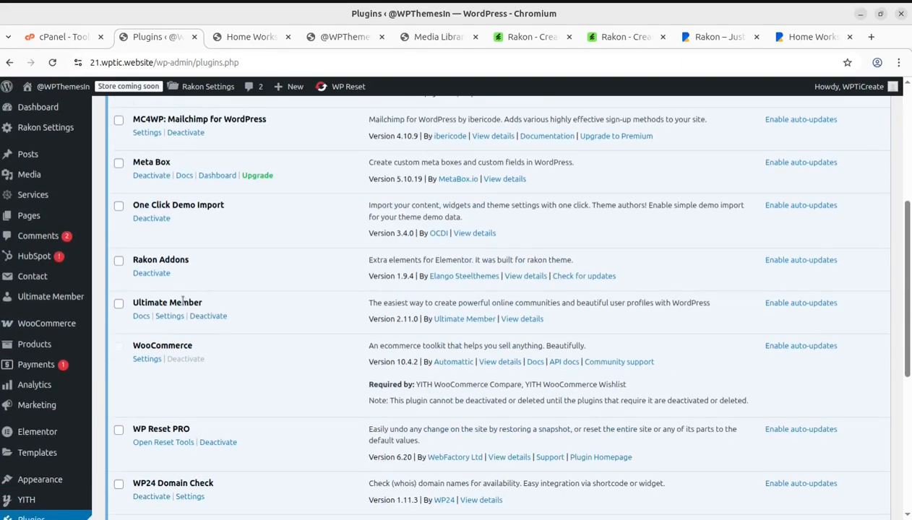
pyautogui.scroll(2, 182, 302)
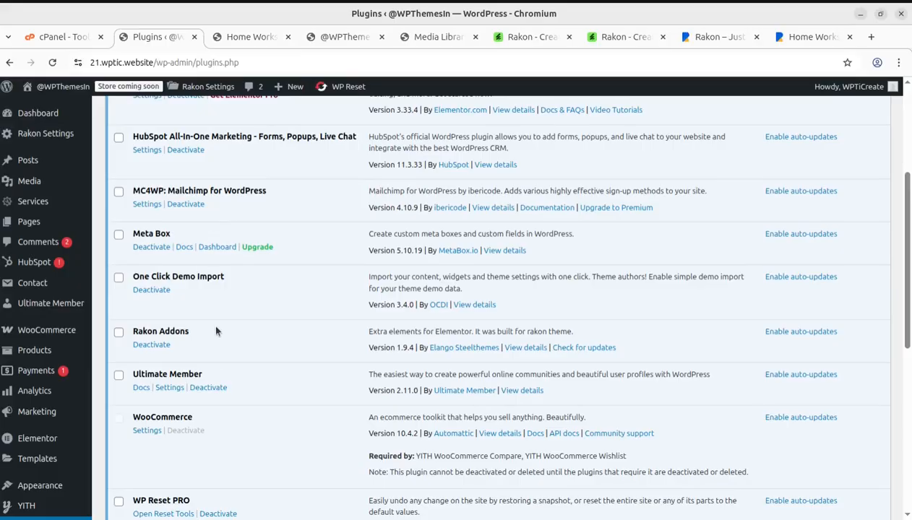
# Highlight the Elementor name in the installed plugins list and look through the admin navigation entries, including the WPBakery Page Builder options
pyautogui.scroll(4, 215, 331)
pyautogui.moveTo(172, 297); pyautogui.dragTo(133, 300)
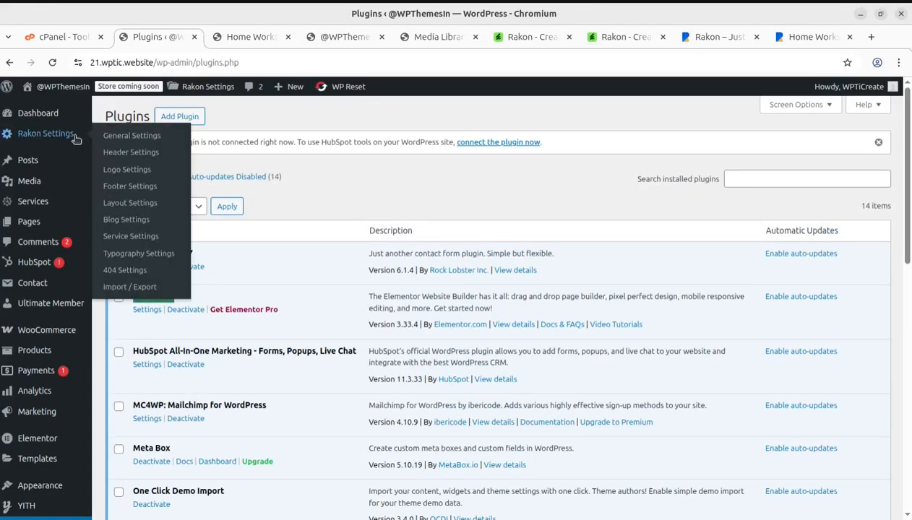
pyautogui.scroll(-3, 45, 350)
pyautogui.scroll(-3, 45, 350)
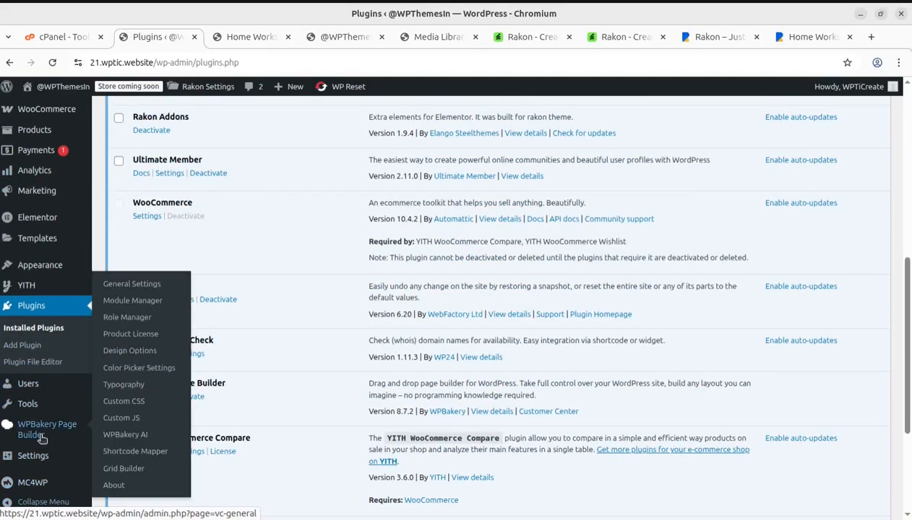
pyautogui.scroll(10, 42, 438)
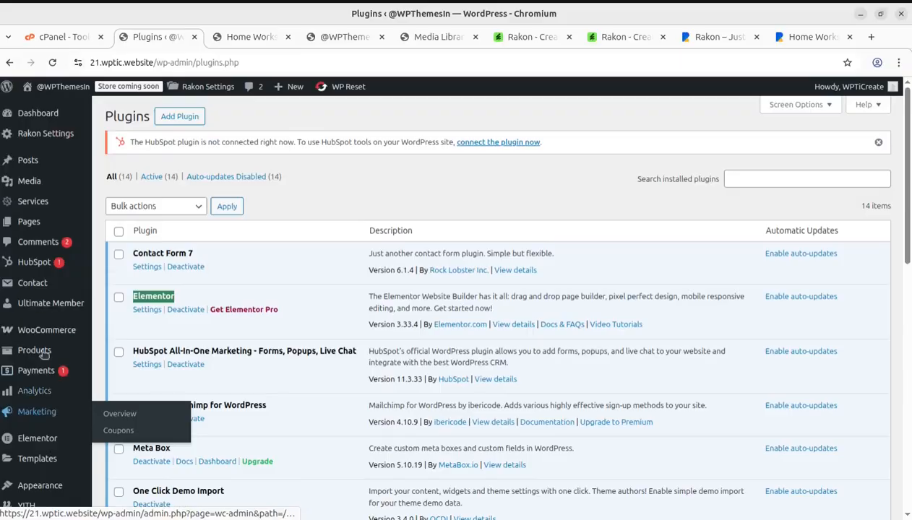
# View the site's imported front page and return to the installed plugins list
pyautogui.moveTo(25, 114)
pyautogui.moveTo(58, 86)
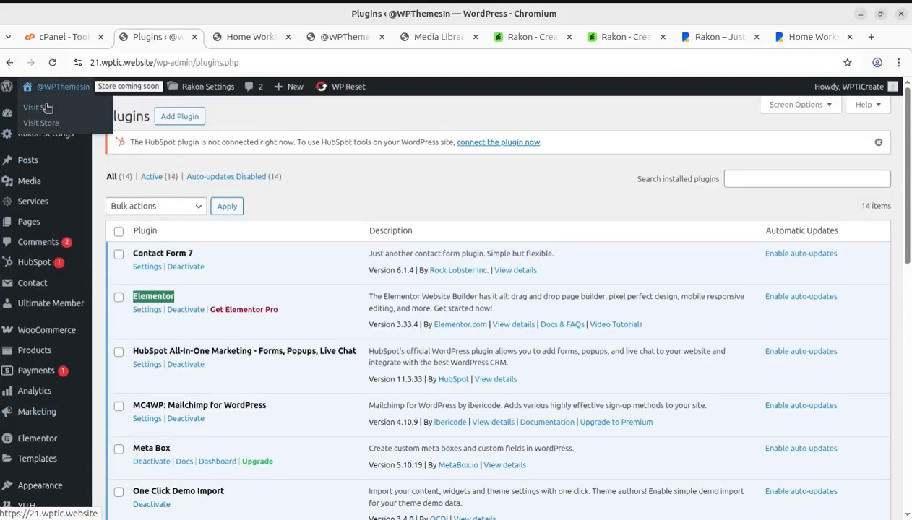
pyautogui.middleClick(47, 109)
pyautogui.click(313, 36)
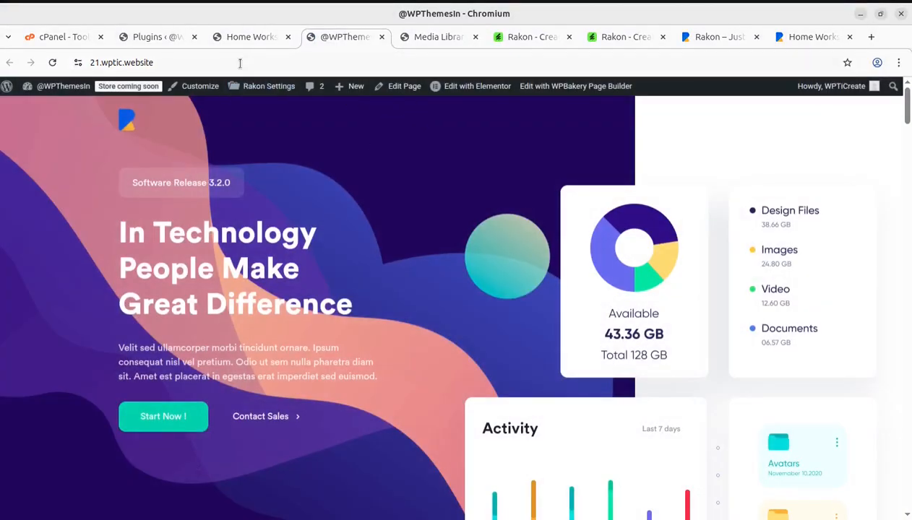
pyautogui.click(247, 37)
pyautogui.click(150, 36)
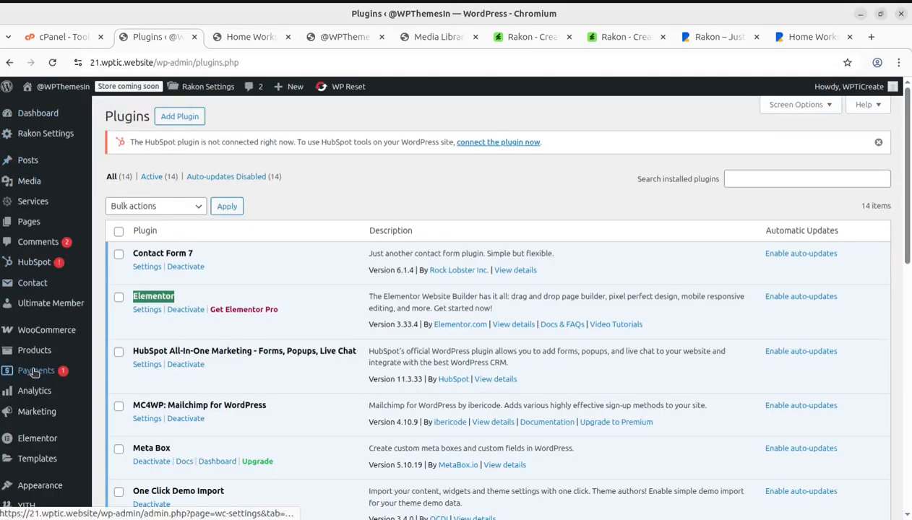
# Assign the Company menu to the Primary Menu theme location and save the menu locations
pyautogui.scroll(-2, 33, 409)
pyautogui.moveTo(31, 412)
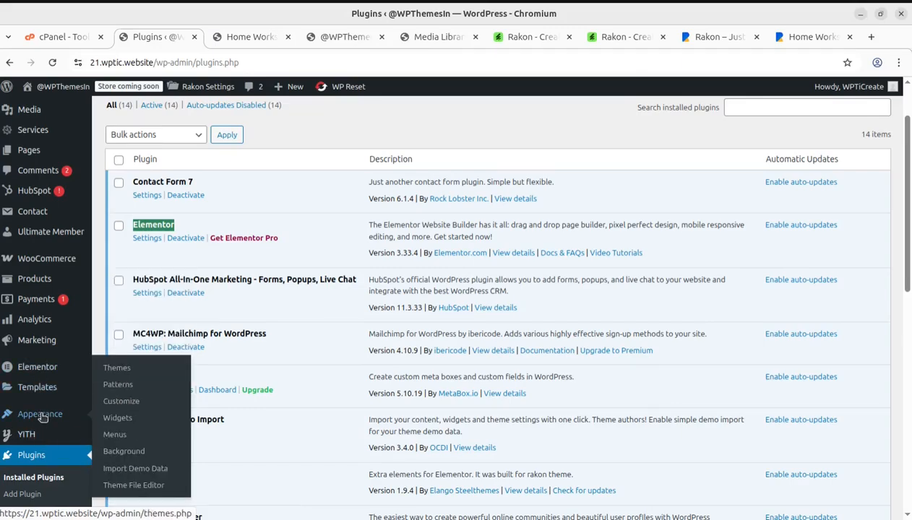
pyautogui.click(113, 436)
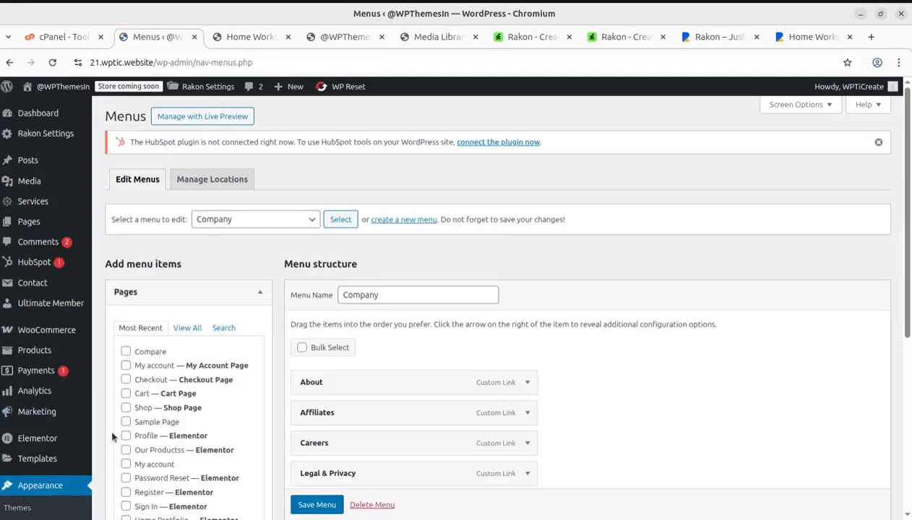
pyautogui.click(224, 181)
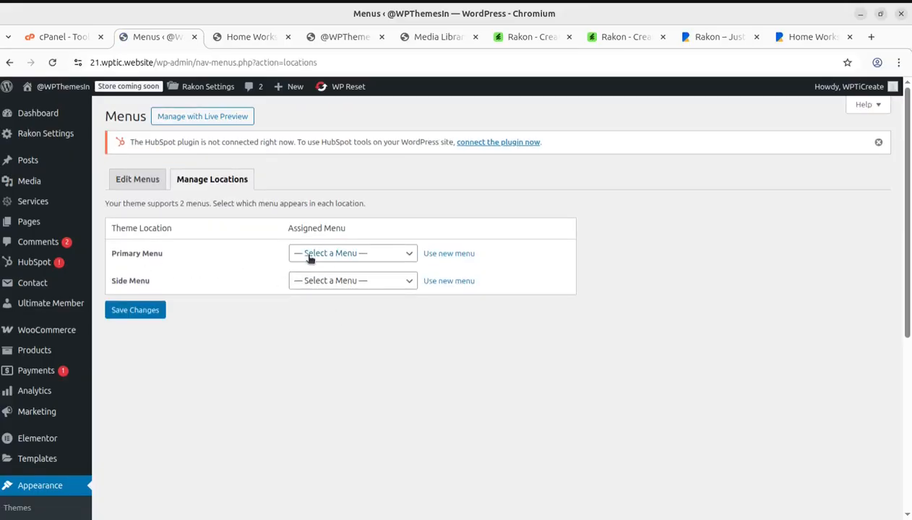
pyautogui.click(310, 254)
pyautogui.click(311, 286)
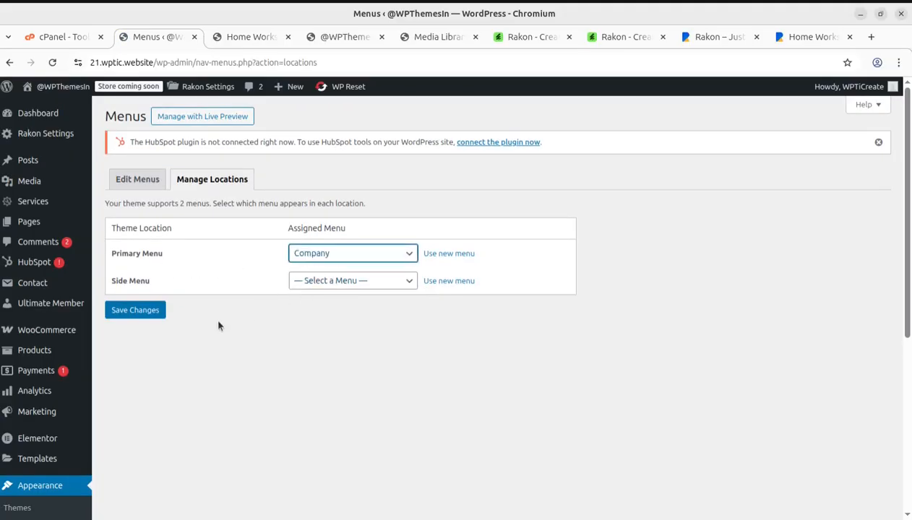
pyautogui.click(152, 313)
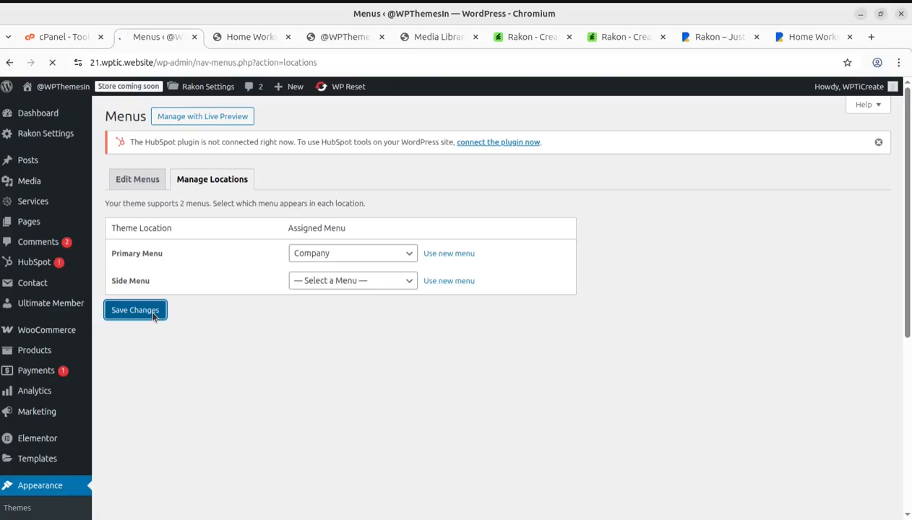
# Reload the Home Workspace page to check its header navigation, compare the front page, and close the Media Library tab
pyautogui.click(263, 37)
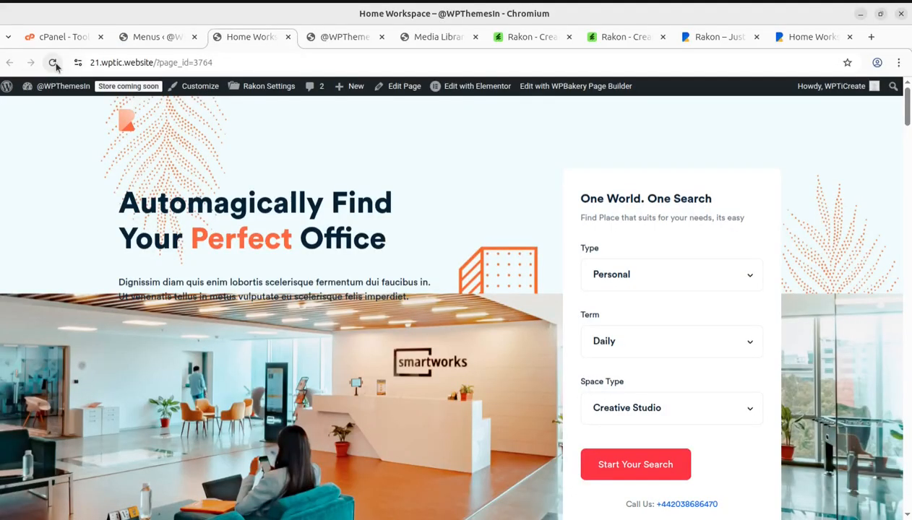
pyautogui.click(54, 62)
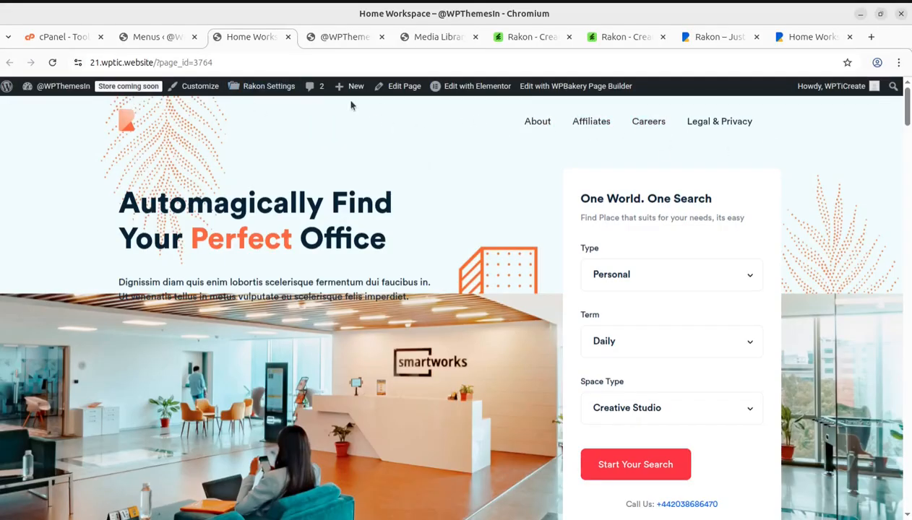
pyautogui.click(323, 38)
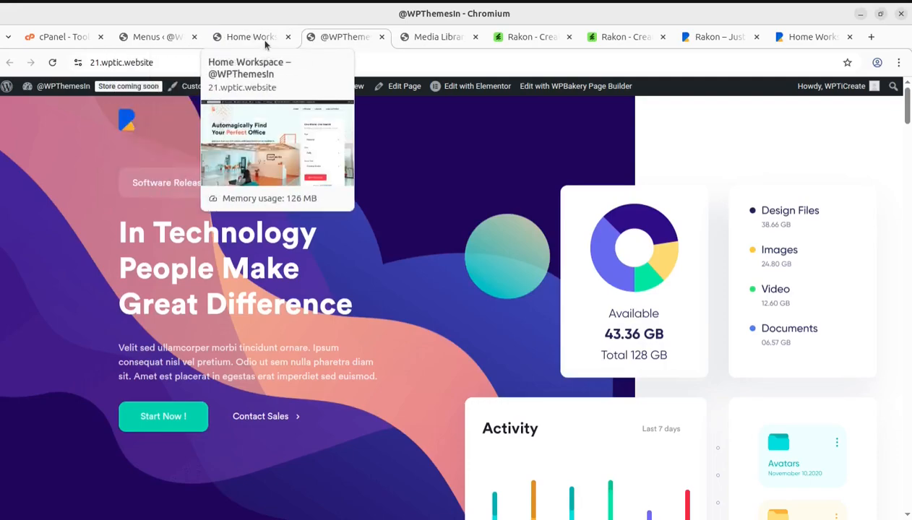
pyautogui.click(419, 39)
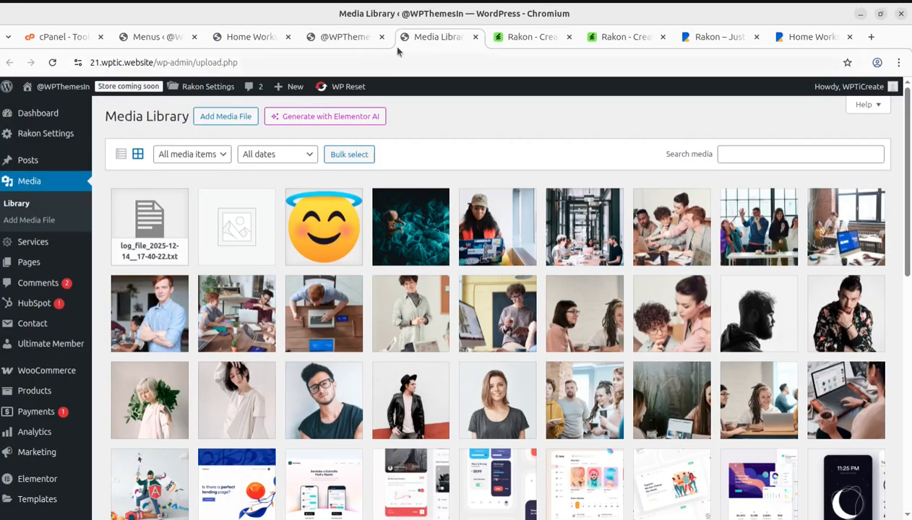
pyautogui.click(475, 37)
pyautogui.click(250, 37)
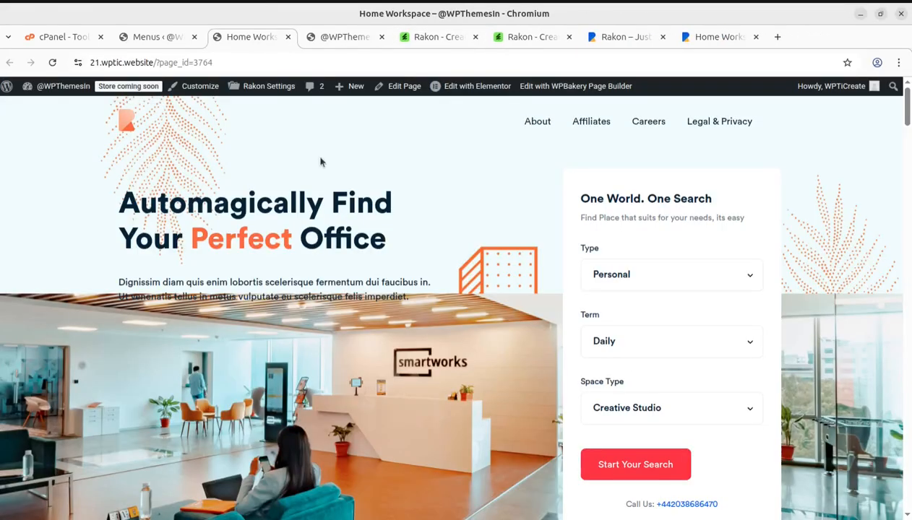
# Open the Home Workspace page in the Elementor editor and dismiss the AI trial notification
pyautogui.moveTo(497, 87)
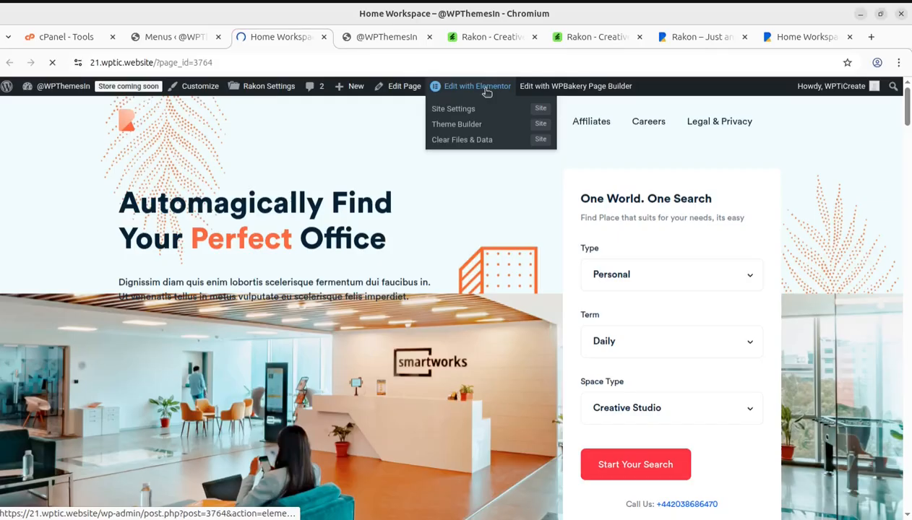
pyautogui.click(486, 87)
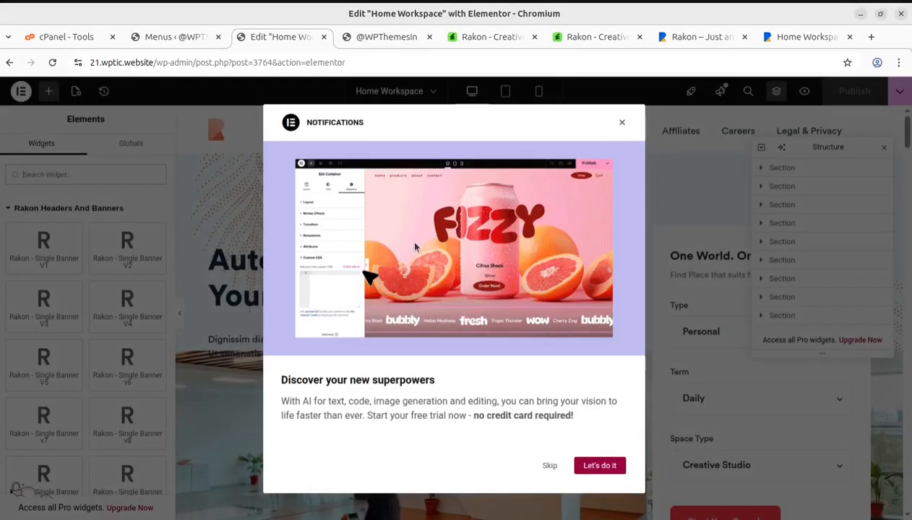
pyautogui.click(621, 124)
pyautogui.scroll(-1, 372, 356)
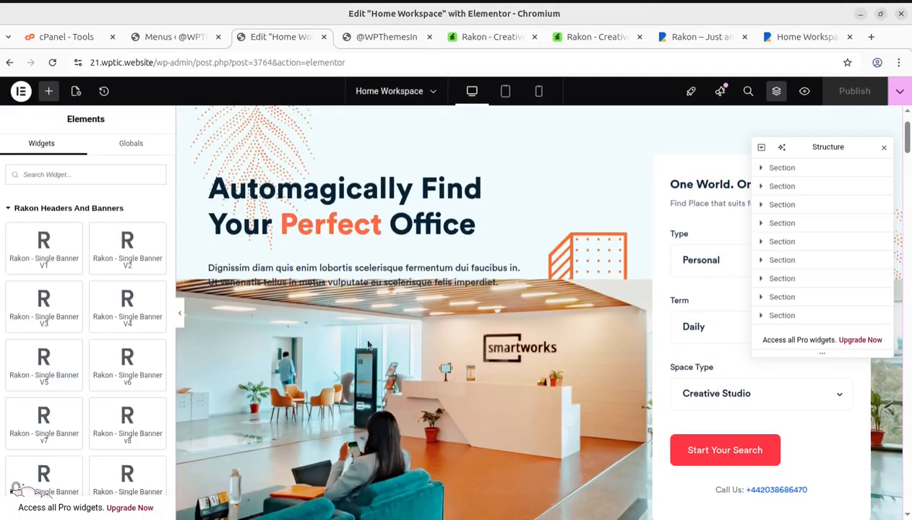
# Inspect the content settings of the Single Banner V2 widget and the "Advices From Industry Experts" title and description widgets
pyautogui.click(368, 345)
pyautogui.scroll(-8, 411, 378)
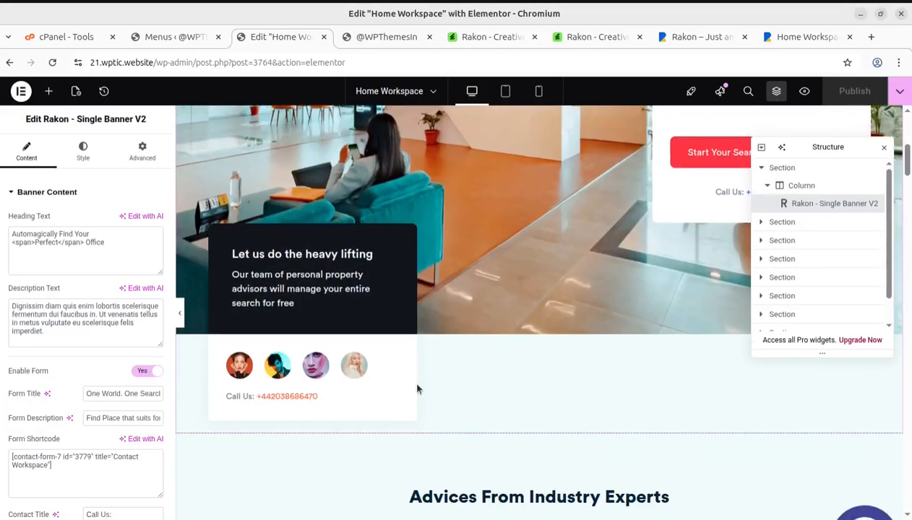
pyautogui.click(486, 304)
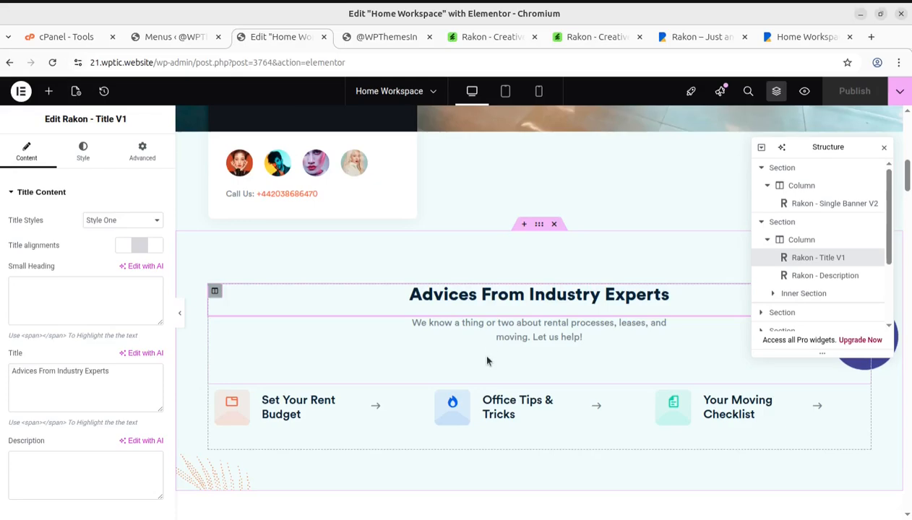
pyautogui.click(491, 336)
pyautogui.scroll(-2, 505, 378)
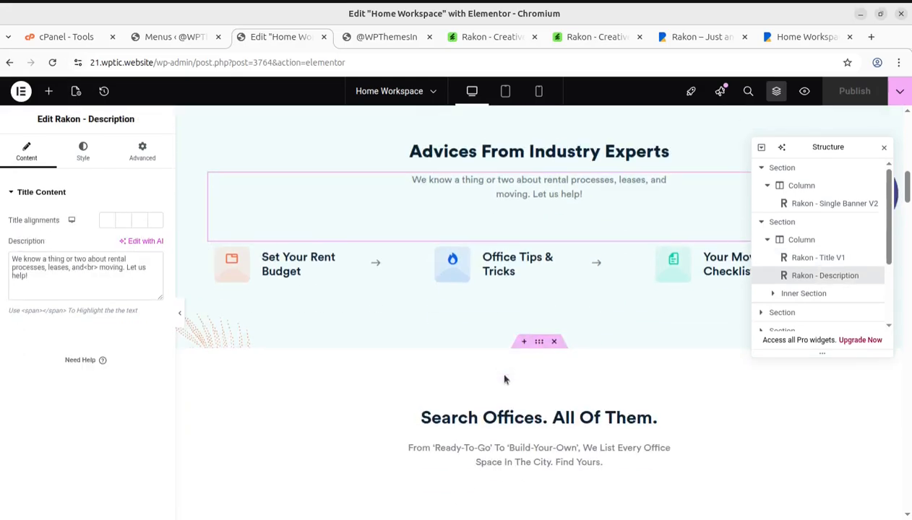
# Try to move the "Search Offices. All Of Them." title into the middle product column, and reload the editor discarding the change
pyautogui.click(466, 432)
pyautogui.scroll(-3, 477, 419)
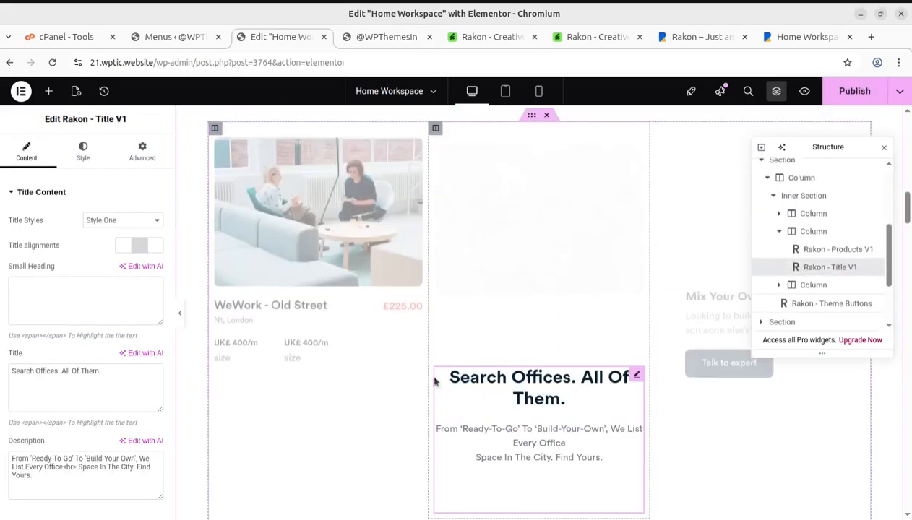
pyautogui.scroll(-3, 422, 399)
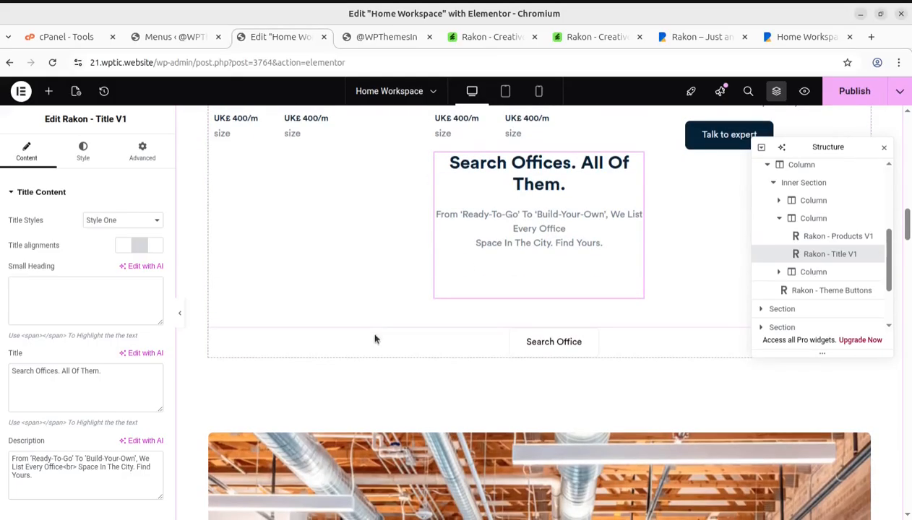
pyautogui.scroll(-3, 518, 434)
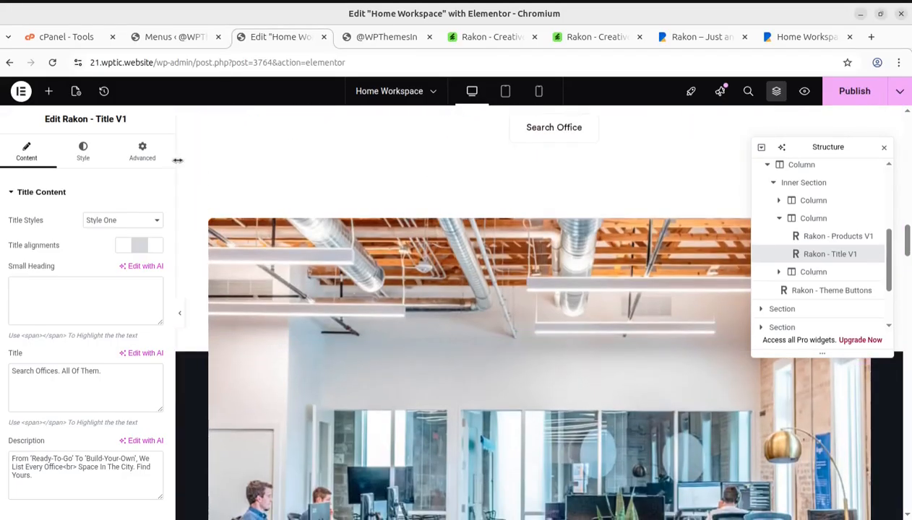
pyautogui.click(52, 62)
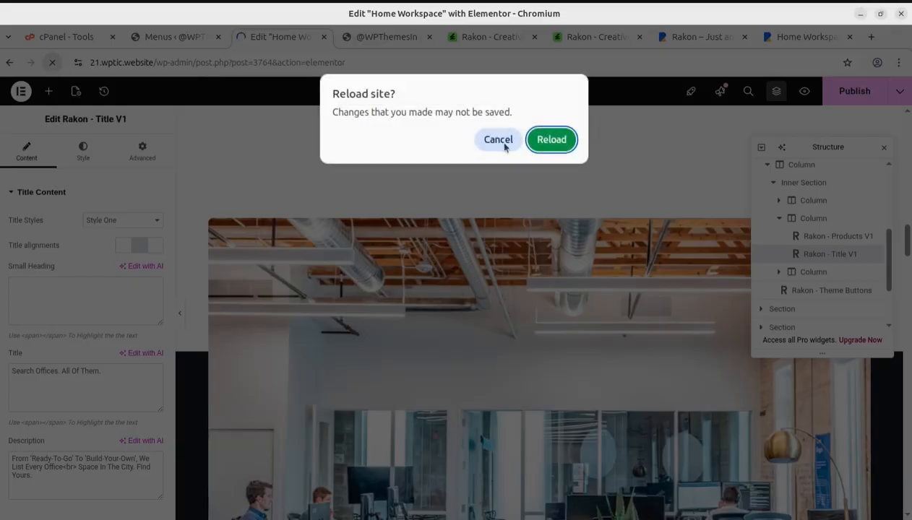
pyautogui.click(540, 141)
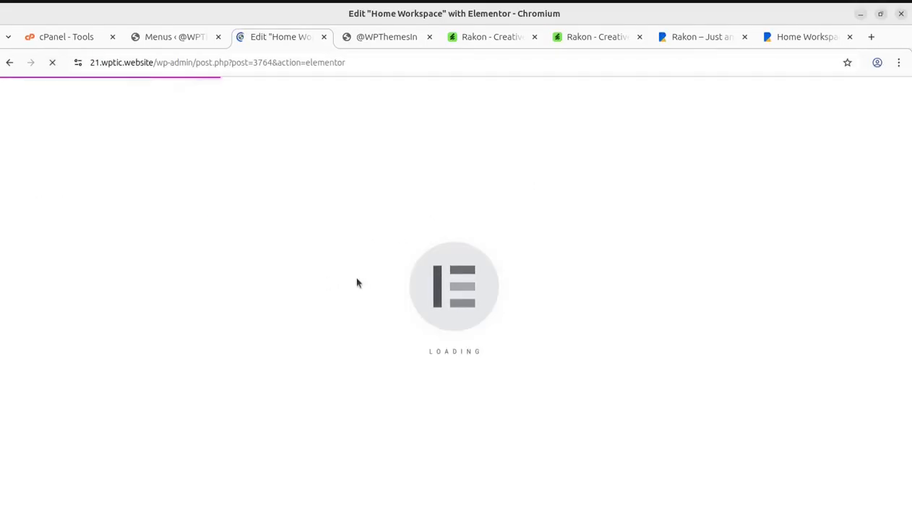
# View the site's front page, the ThemeForest preview and the live Elementor demo, and return to the Rakon item page
pyautogui.click(379, 39)
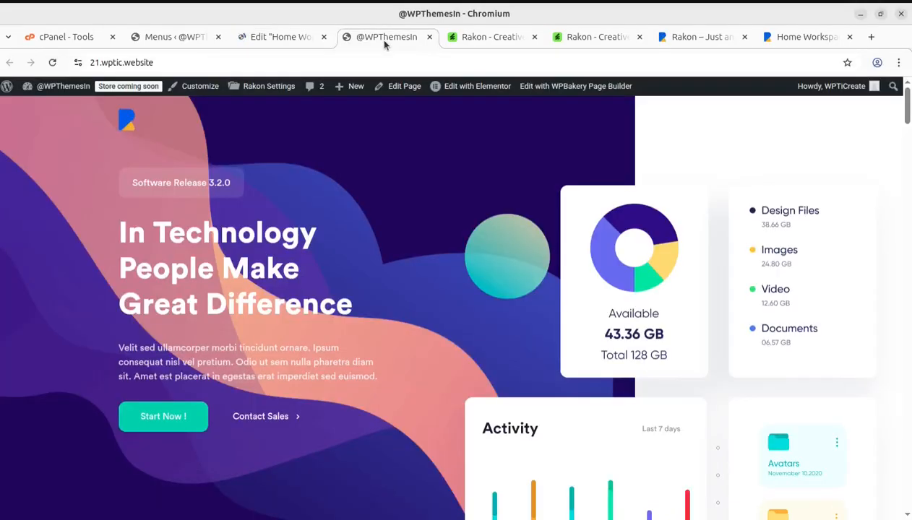
pyautogui.click(467, 42)
pyautogui.click(578, 45)
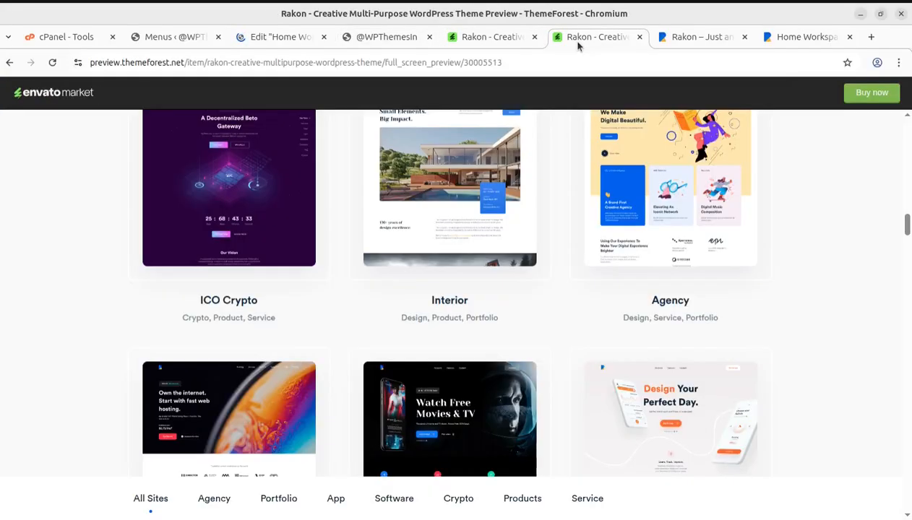
pyautogui.click(690, 45)
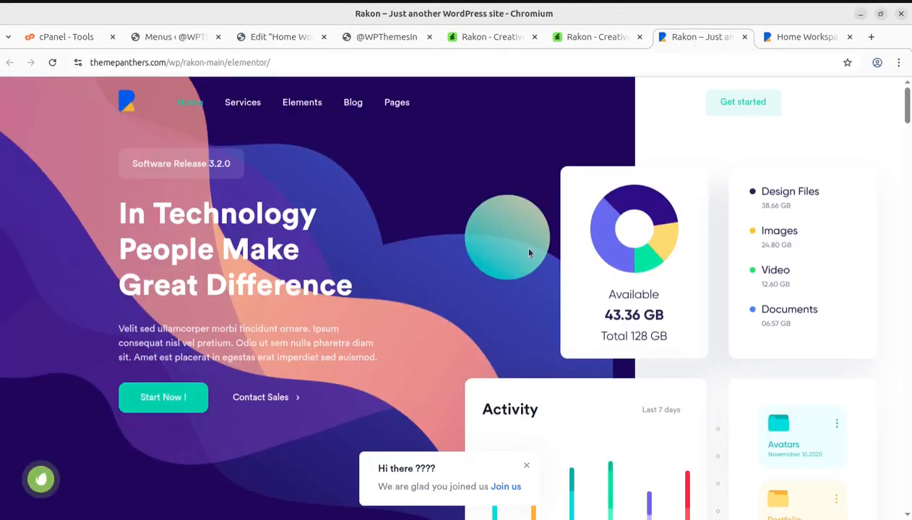
pyautogui.click(488, 41)
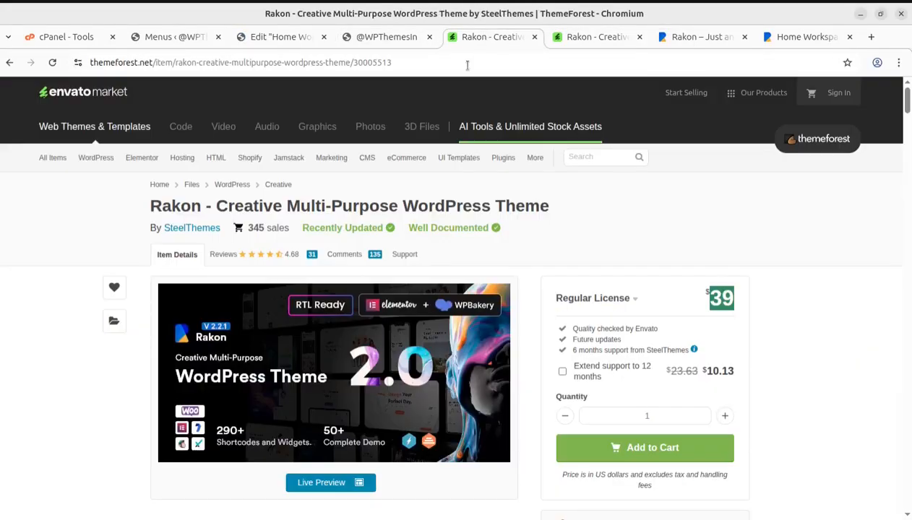
# Highlight the Regular License price and its quality check, future updates and support entries on the Rakon item page
pyautogui.click(644, 255)
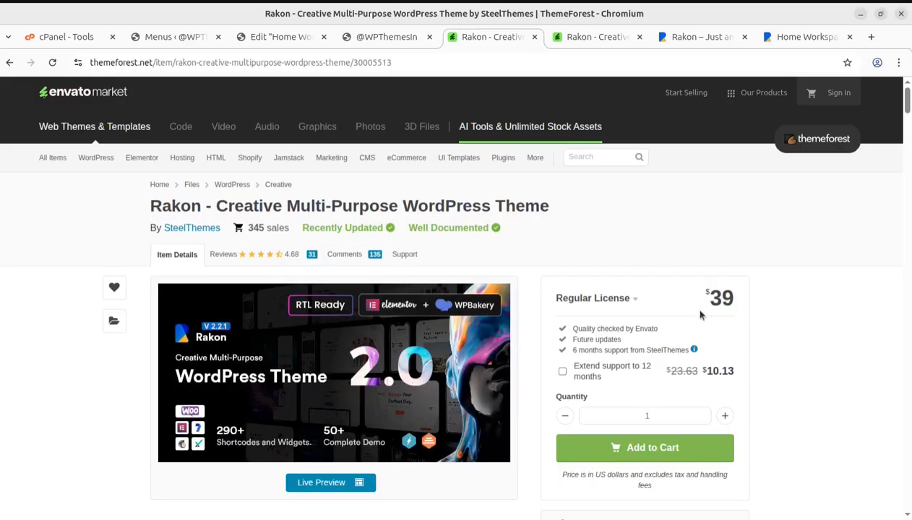
pyautogui.moveTo(711, 293); pyautogui.dragTo(732, 300)
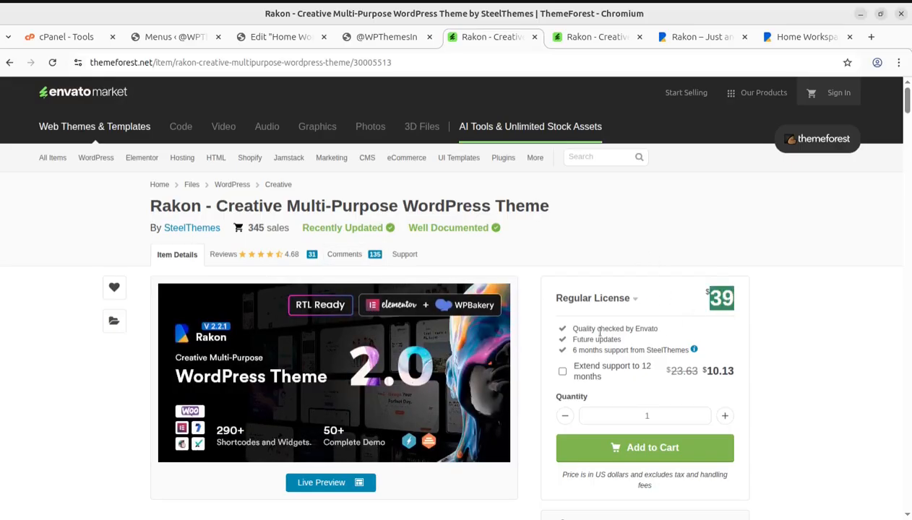
pyautogui.moveTo(571, 329); pyautogui.dragTo(652, 327)
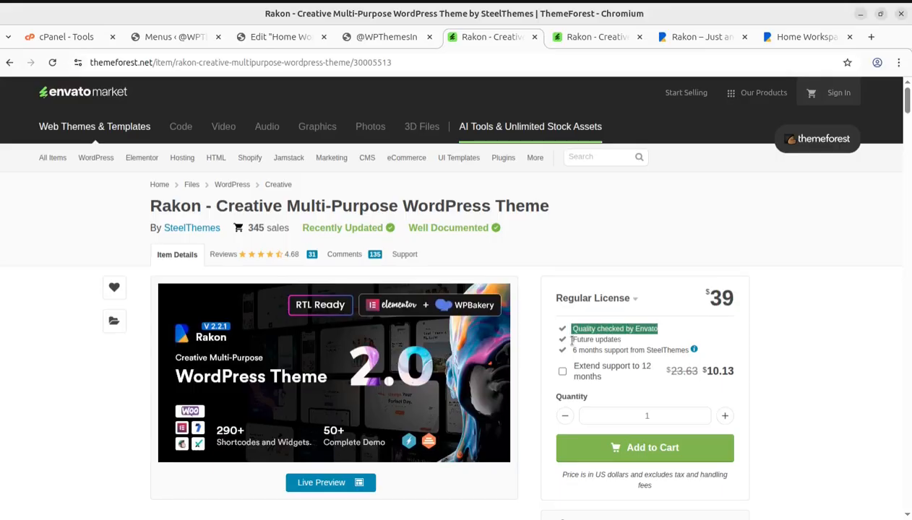
pyautogui.moveTo(572, 340); pyautogui.dragTo(627, 344)
pyautogui.moveTo(570, 351); pyautogui.dragTo(677, 350)
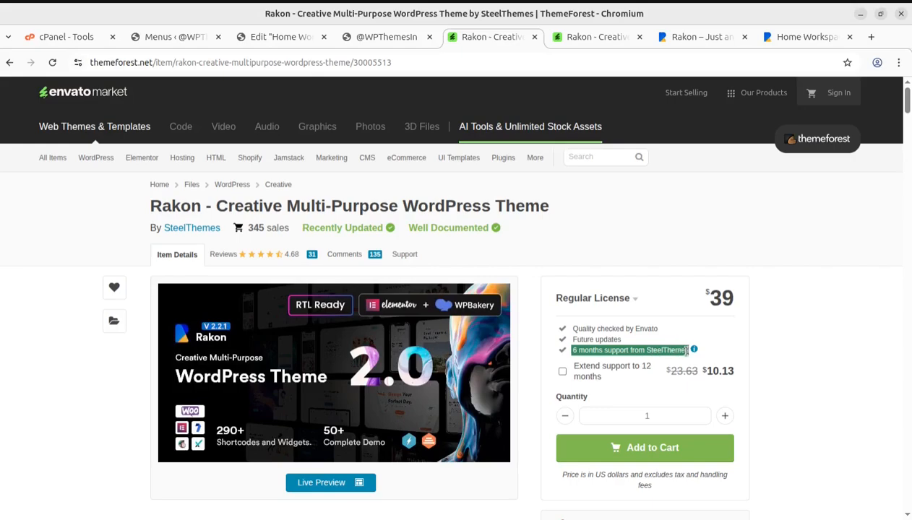
# Review the compatibility details on the Rakon item page and highlight the theme's title
pyautogui.scroll(-4, 653, 381)
pyautogui.scroll(-4, 477, 365)
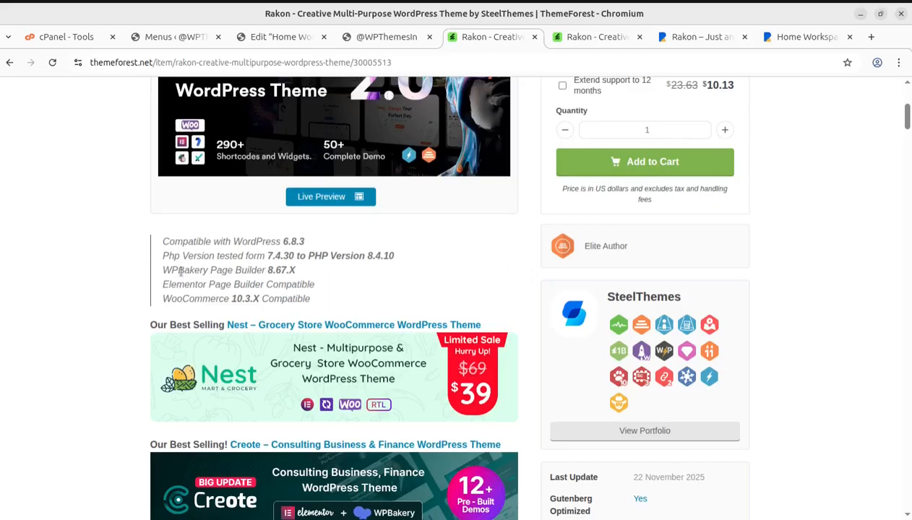
pyautogui.scroll(6, 180, 271)
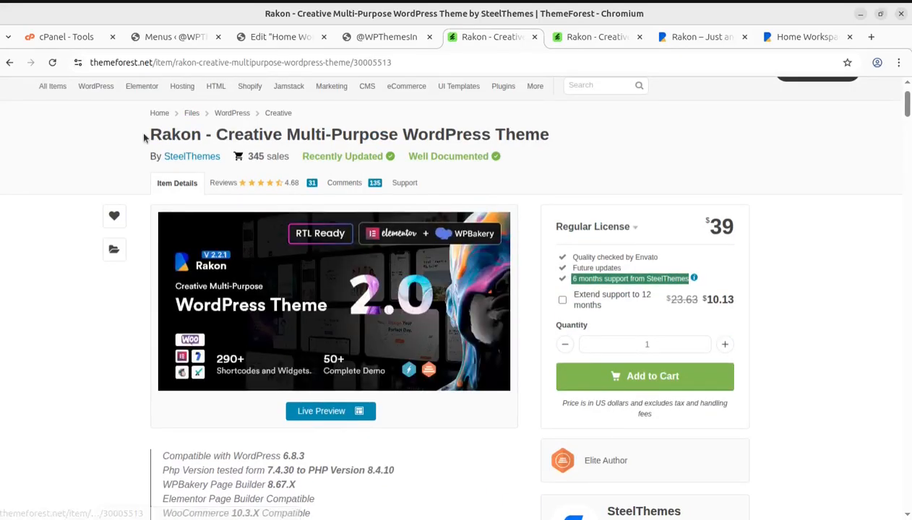
pyautogui.moveTo(149, 134); pyautogui.dragTo(546, 131)
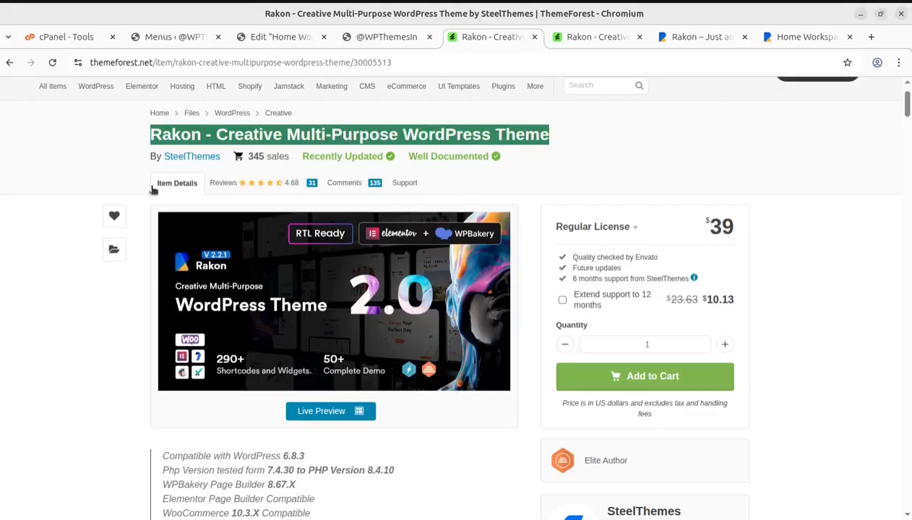
# View the Rakon ThemeForest preview from the demo websites up to its 2.0 header, and bring up the live Elementor demo
pyautogui.click(597, 37)
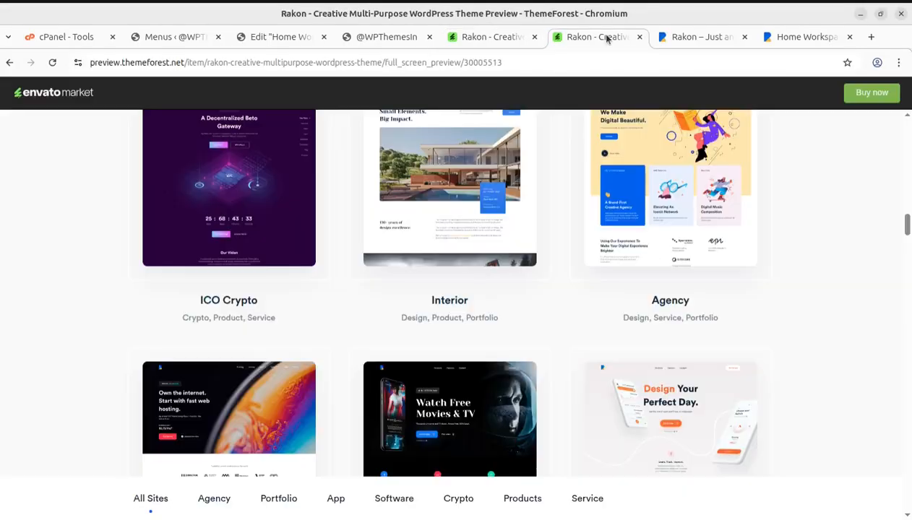
pyautogui.scroll(5, 501, 326)
pyautogui.scroll(10, 501, 329)
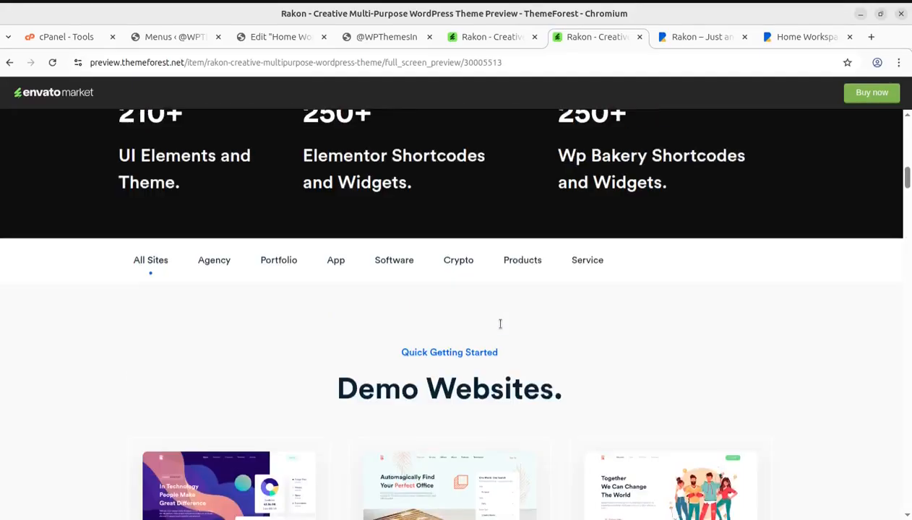
pyautogui.scroll(5, 503, 328)
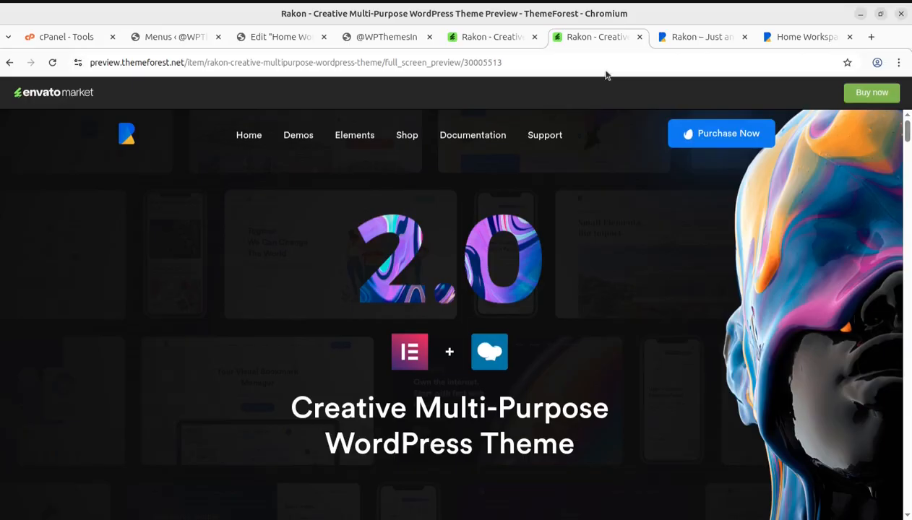
pyautogui.click(678, 43)
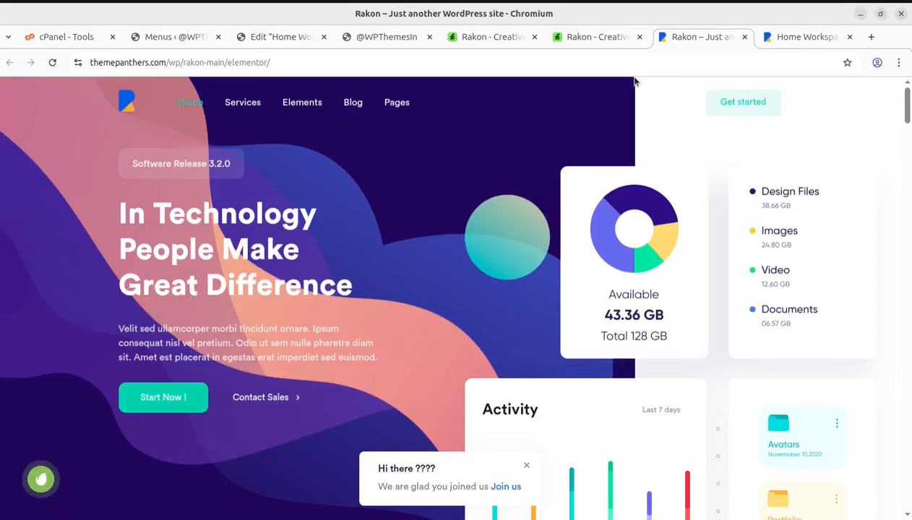